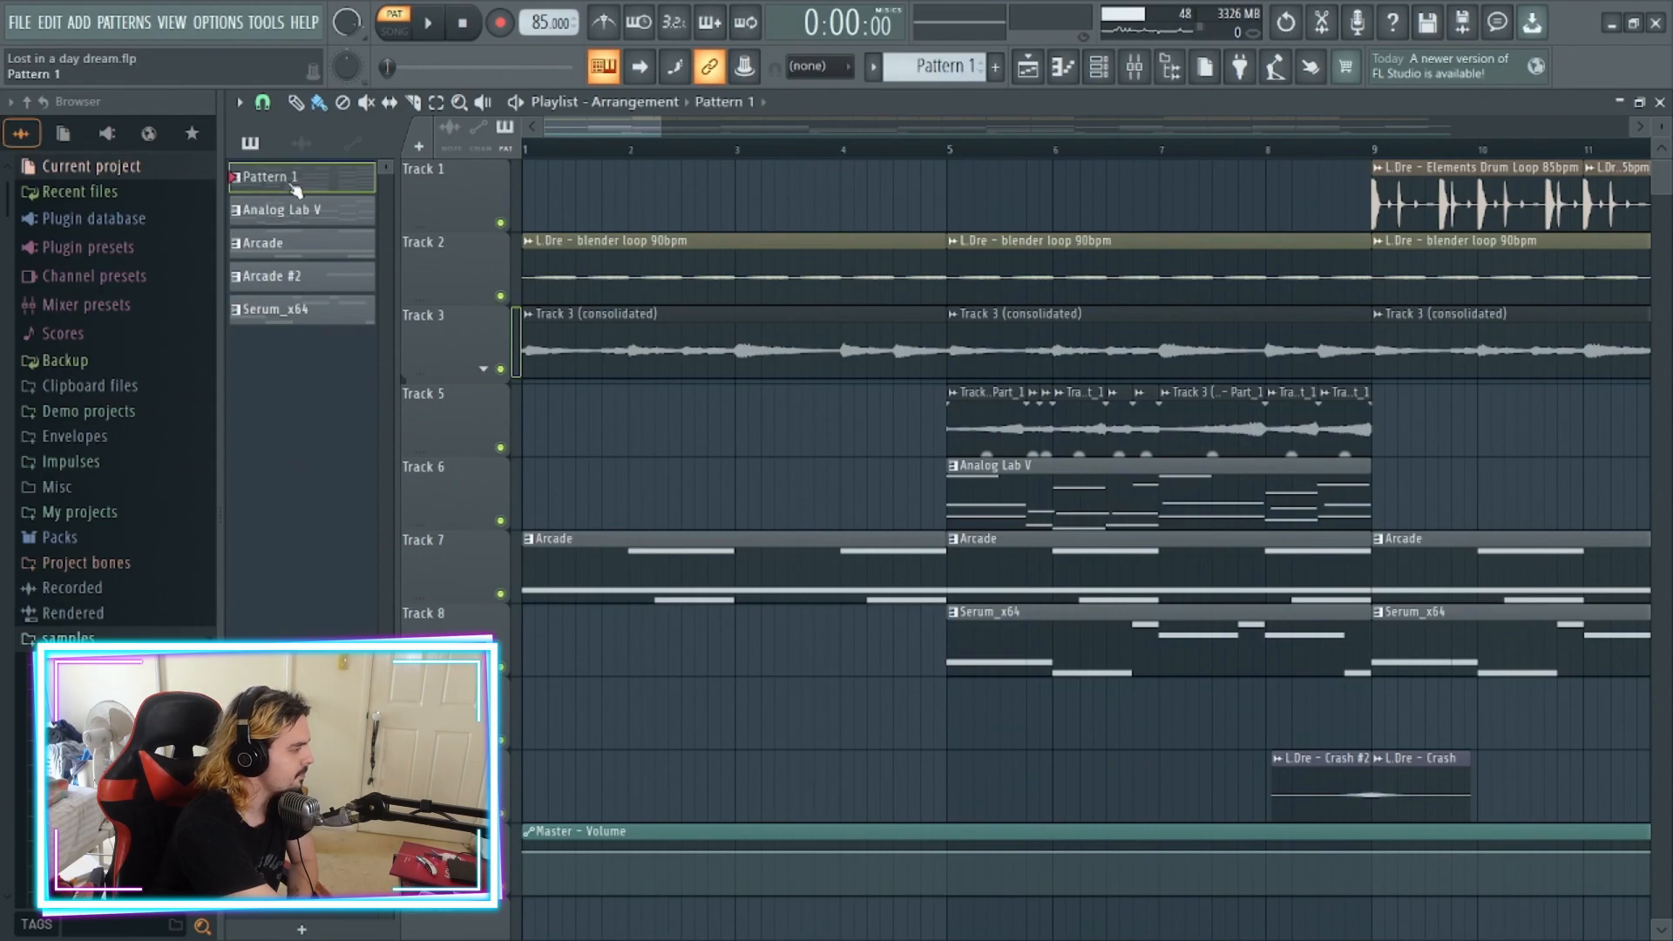
- Open Pattern 1's Xpand!2 notes in the piano roll and highlight the bar 1 chord note by note: D6, F6, A6, D7
{"action": "scroll", "coordinate": [635, 386], "scroll_direction": "up", "scroll_amount": 5}
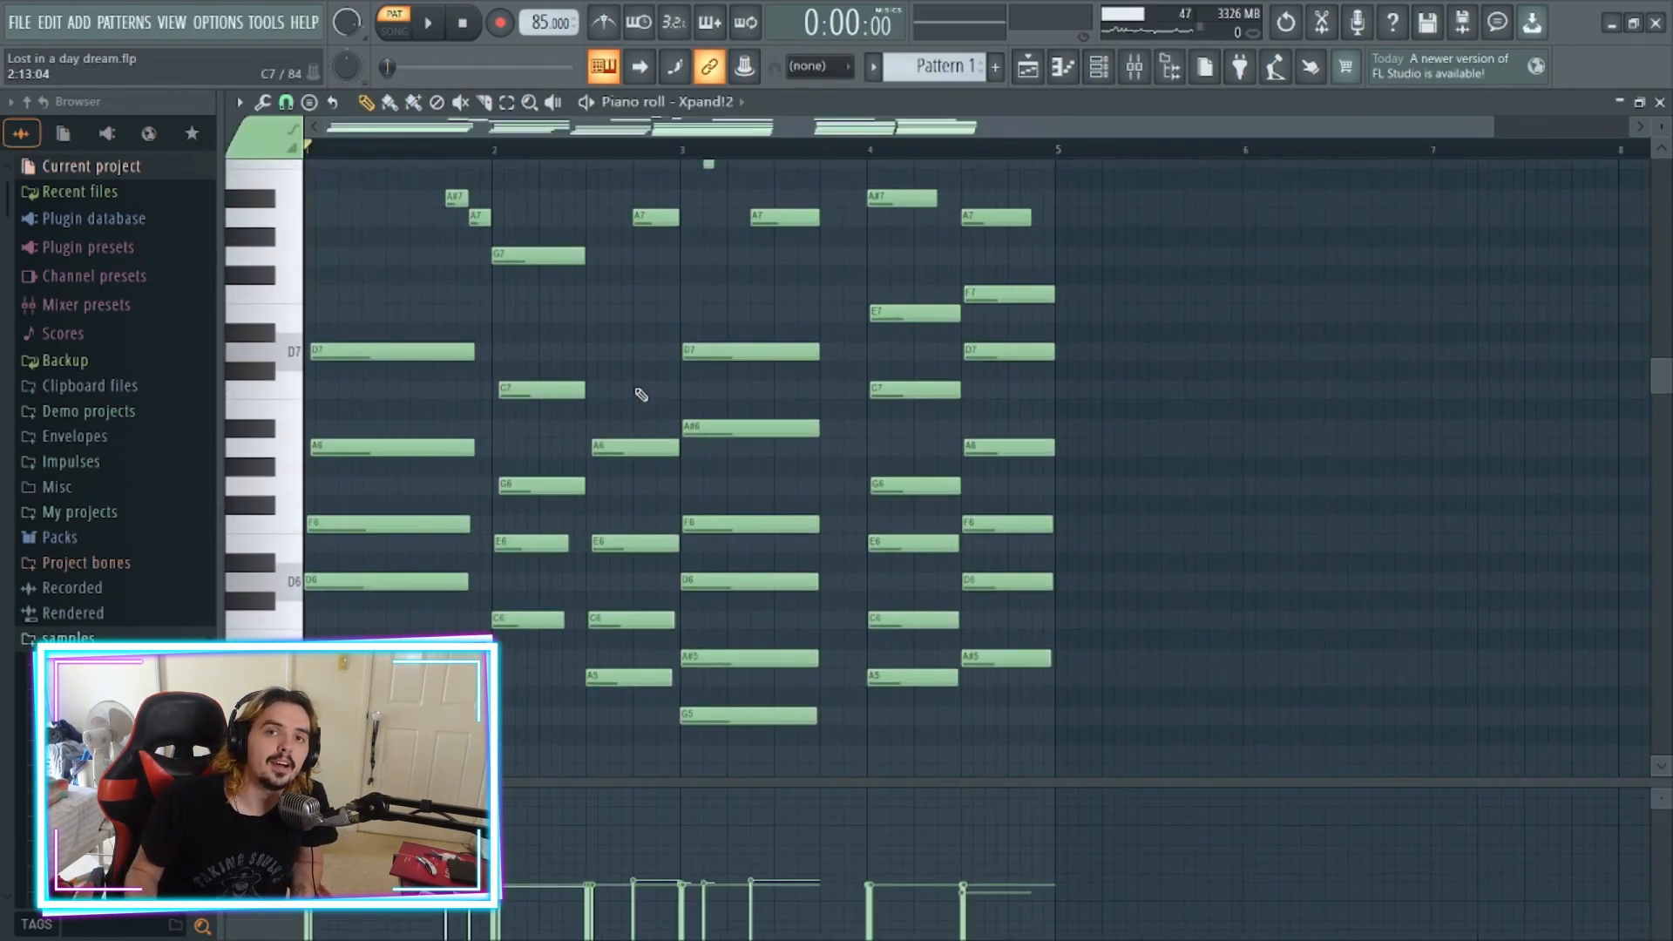
{"action": "scroll", "coordinate": [610, 523], "scroll_direction": "up", "scroll_amount": 2}
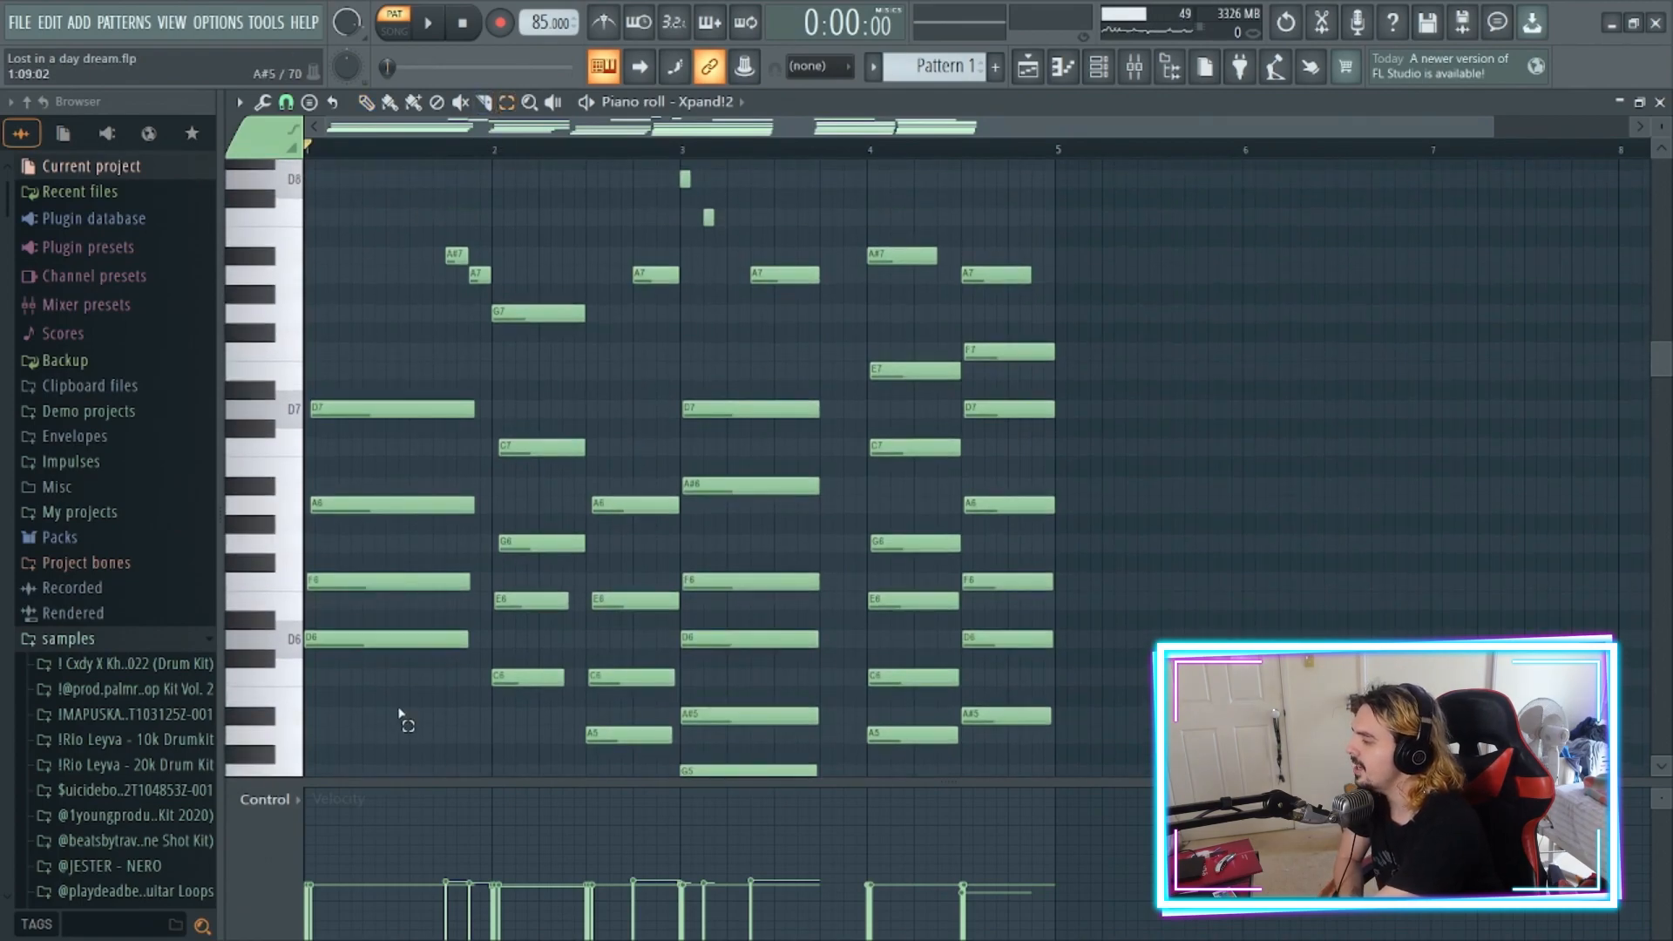
{"action": "left_click_drag", "start_coordinate": [405, 722], "coordinate": [406, 383]}
{"action": "left_click_drag", "start_coordinate": [335, 642], "coordinate": [347, 617]}
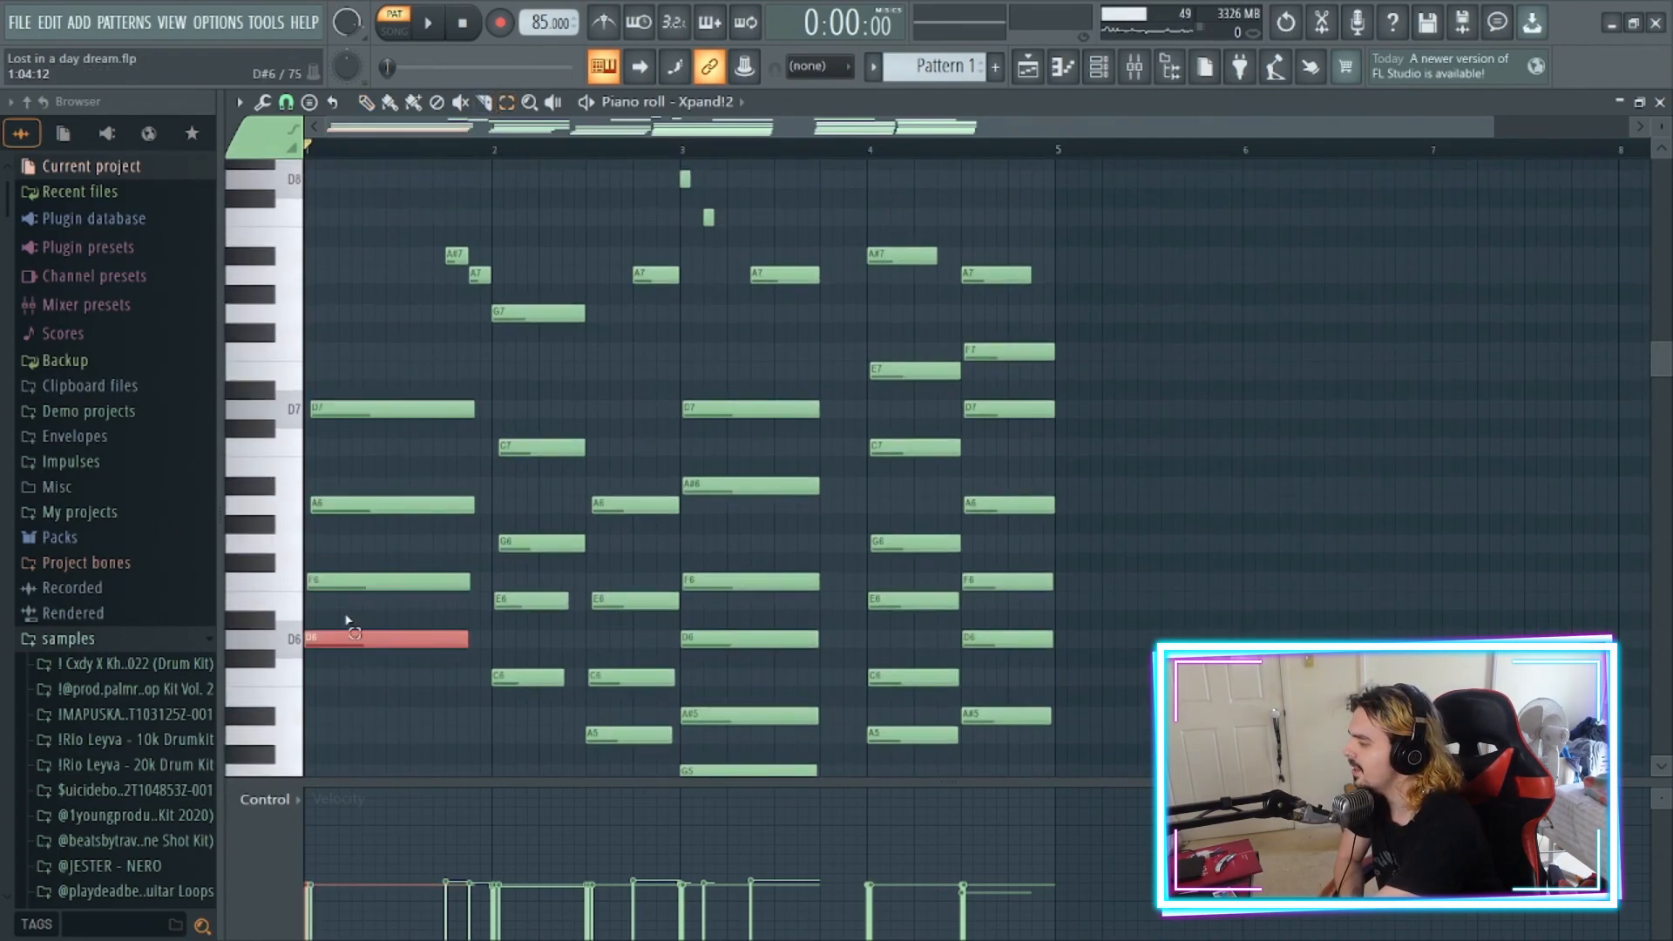
{"action": "left_click_drag", "start_coordinate": [350, 555], "coordinate": [362, 608]}
{"action": "left_click_drag", "start_coordinate": [367, 479], "coordinate": [384, 568]}
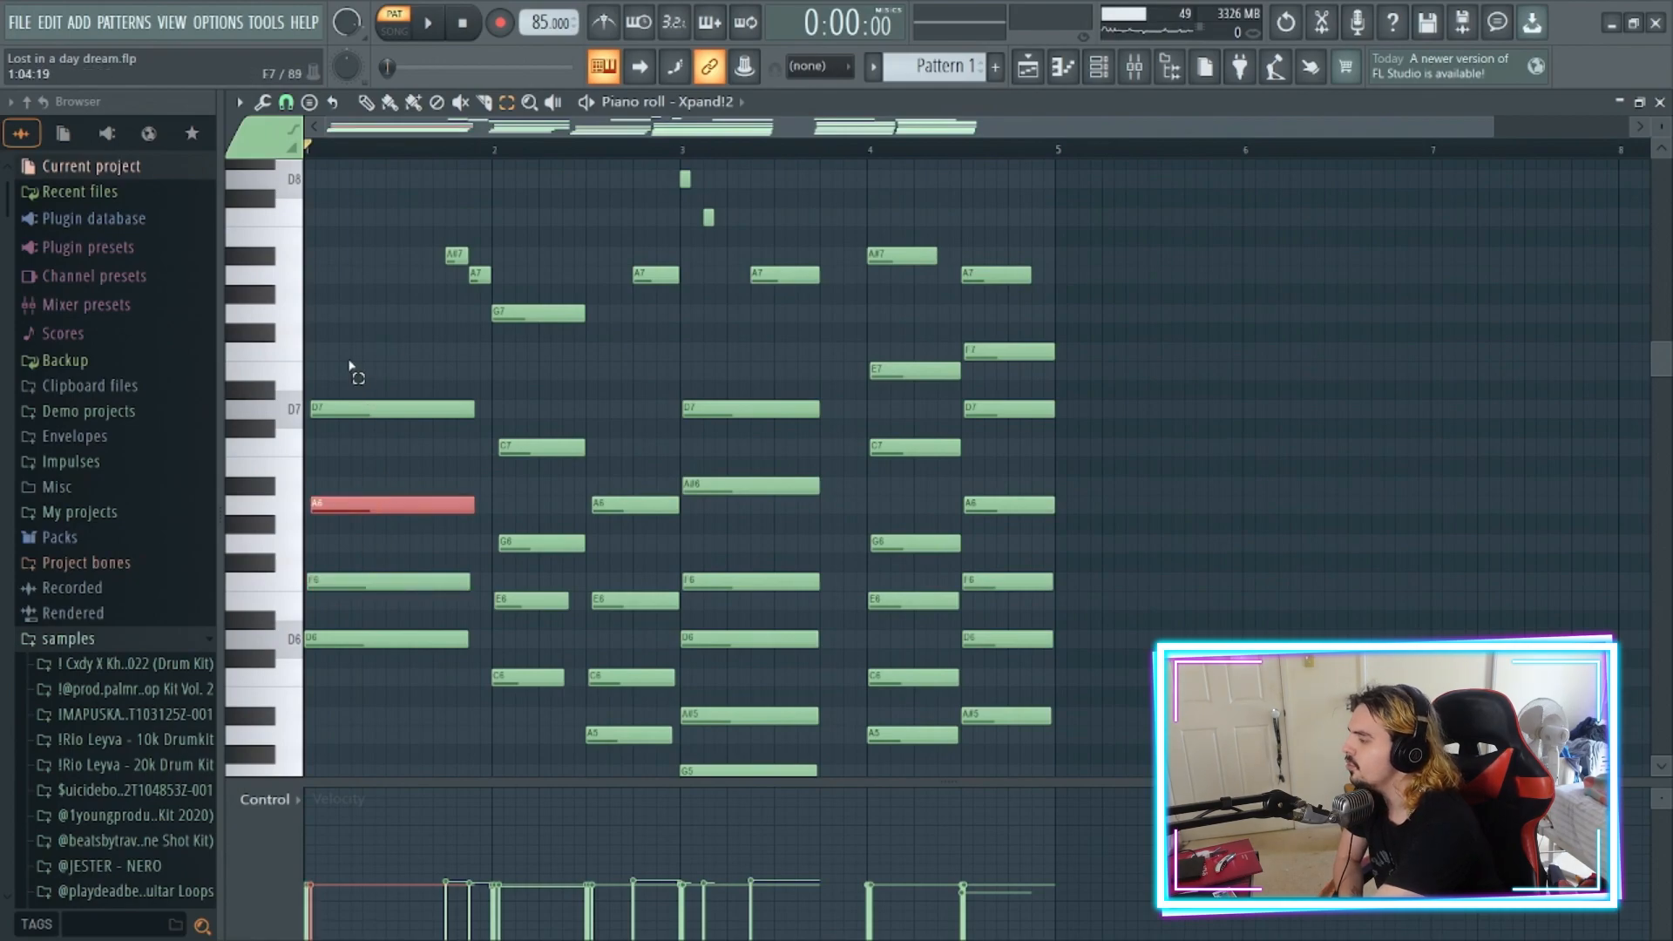
{"action": "left_click_drag", "start_coordinate": [350, 345], "coordinate": [377, 433]}
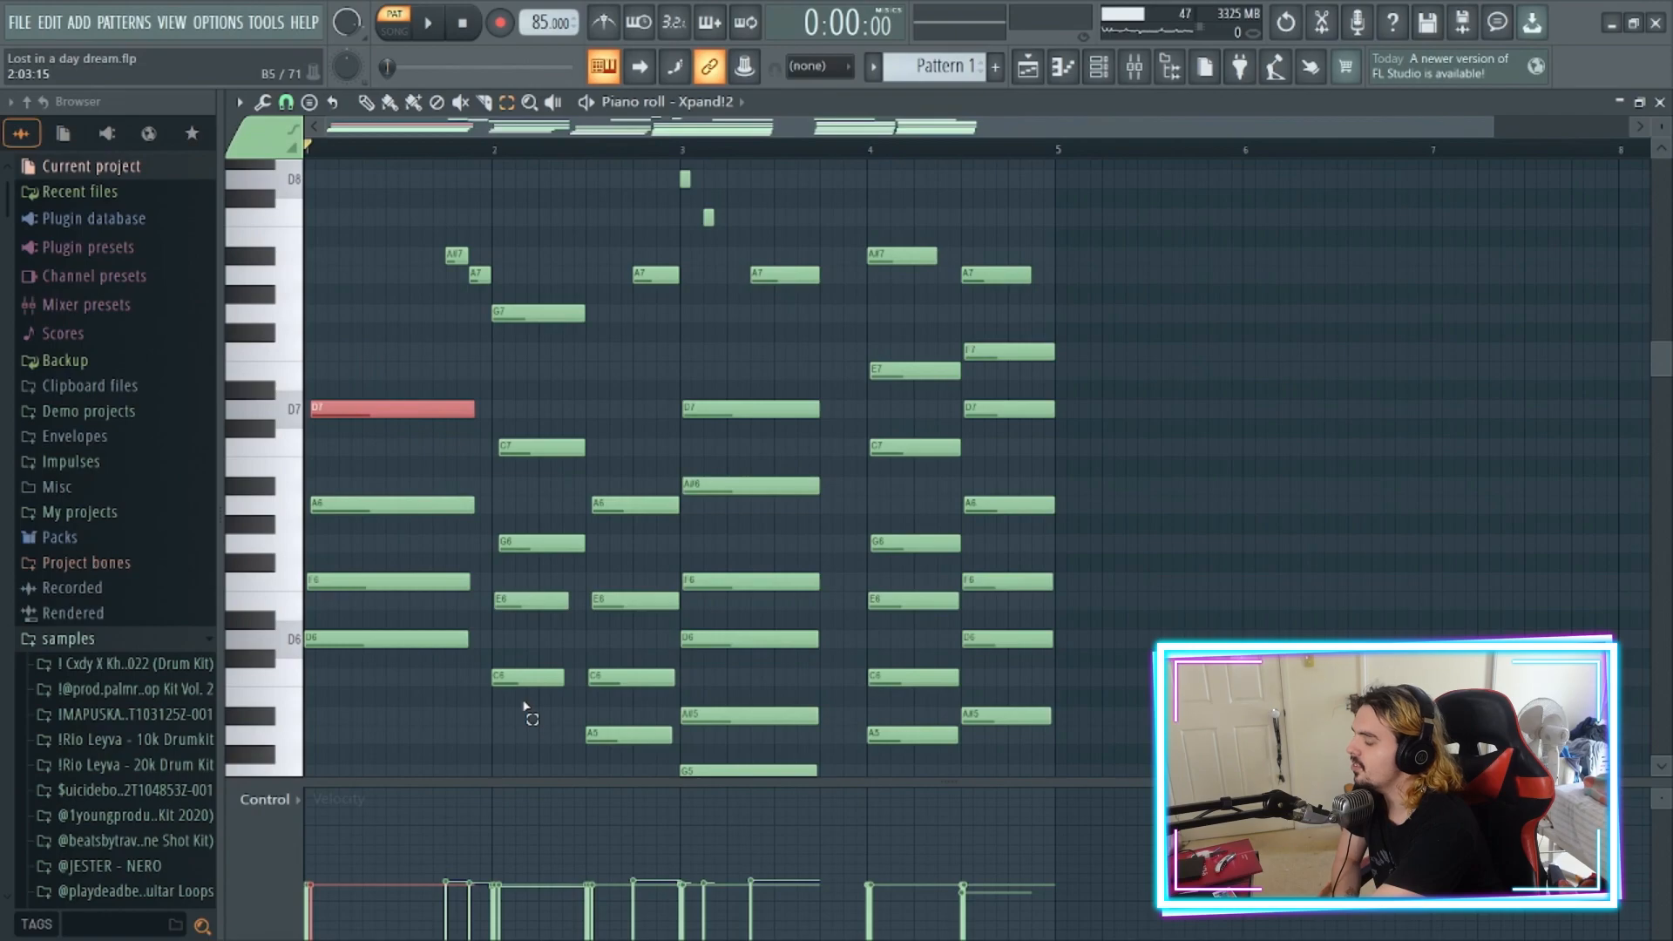
- Highlight the notes of the two bar 2 chords in turn: C6, E6, G6, C7, and A5, C6, E6, A6
{"action": "left_click_drag", "start_coordinate": [524, 707], "coordinate": [526, 635]}
{"action": "left_click_drag", "start_coordinate": [524, 615], "coordinate": [524, 591]}
{"action": "left_click_drag", "start_coordinate": [525, 567], "coordinate": [522, 537]}
{"action": "left_click_drag", "start_coordinate": [517, 403], "coordinate": [542, 472]}
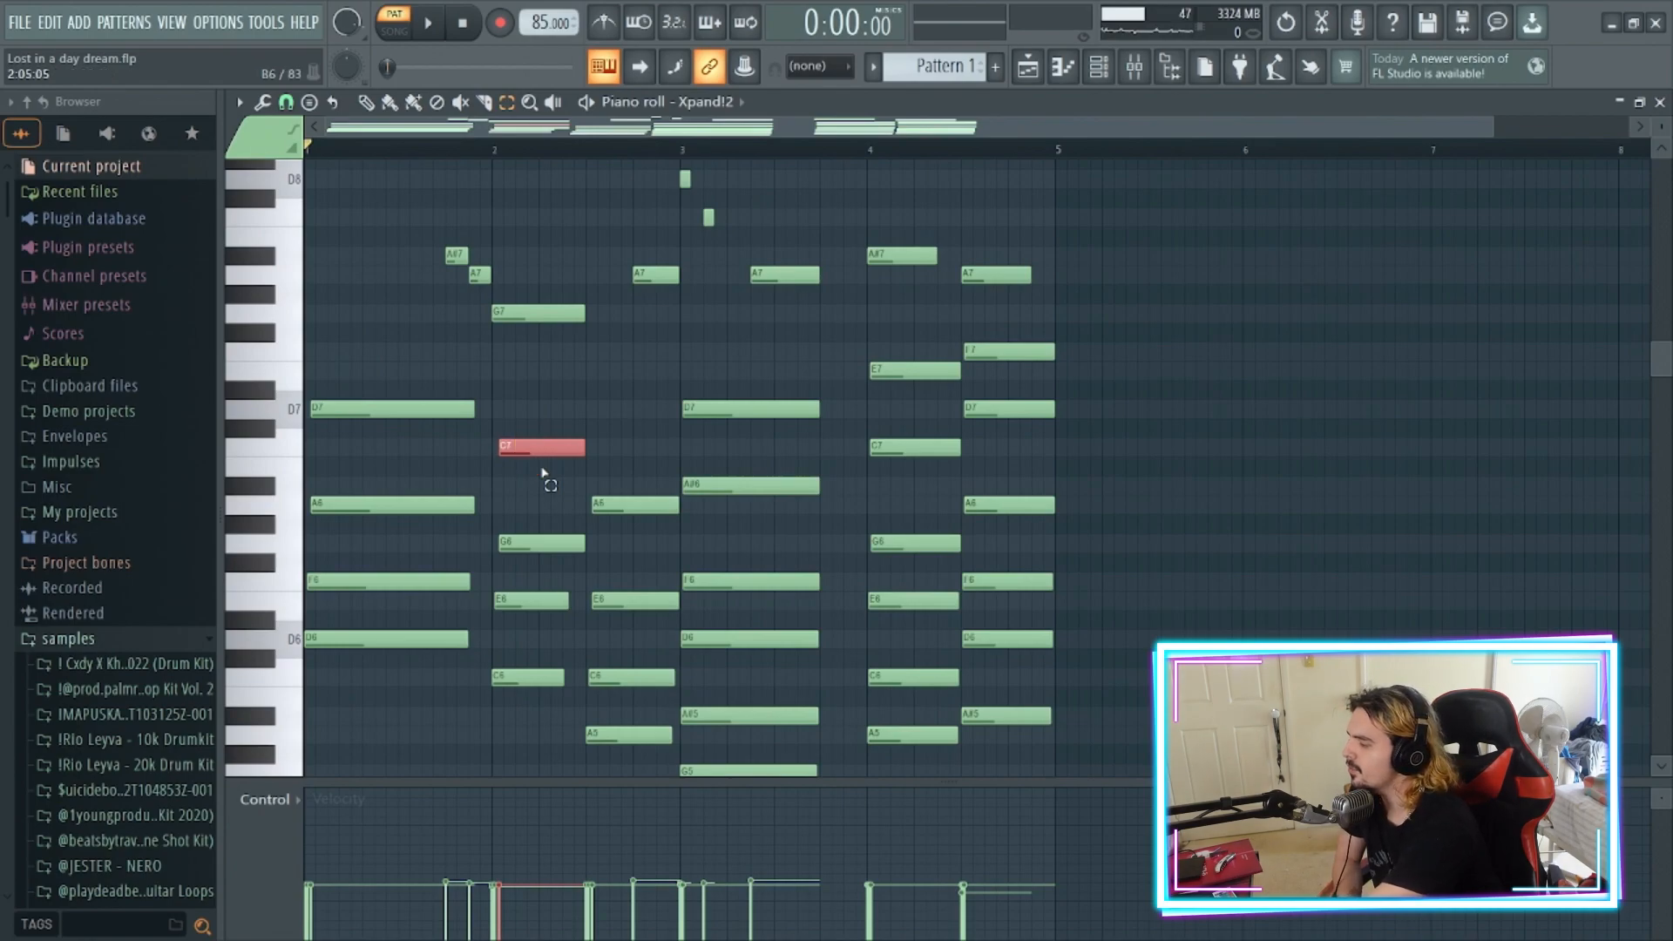
{"action": "scroll", "coordinate": [615, 688], "scroll_direction": "down", "scroll_amount": 3}
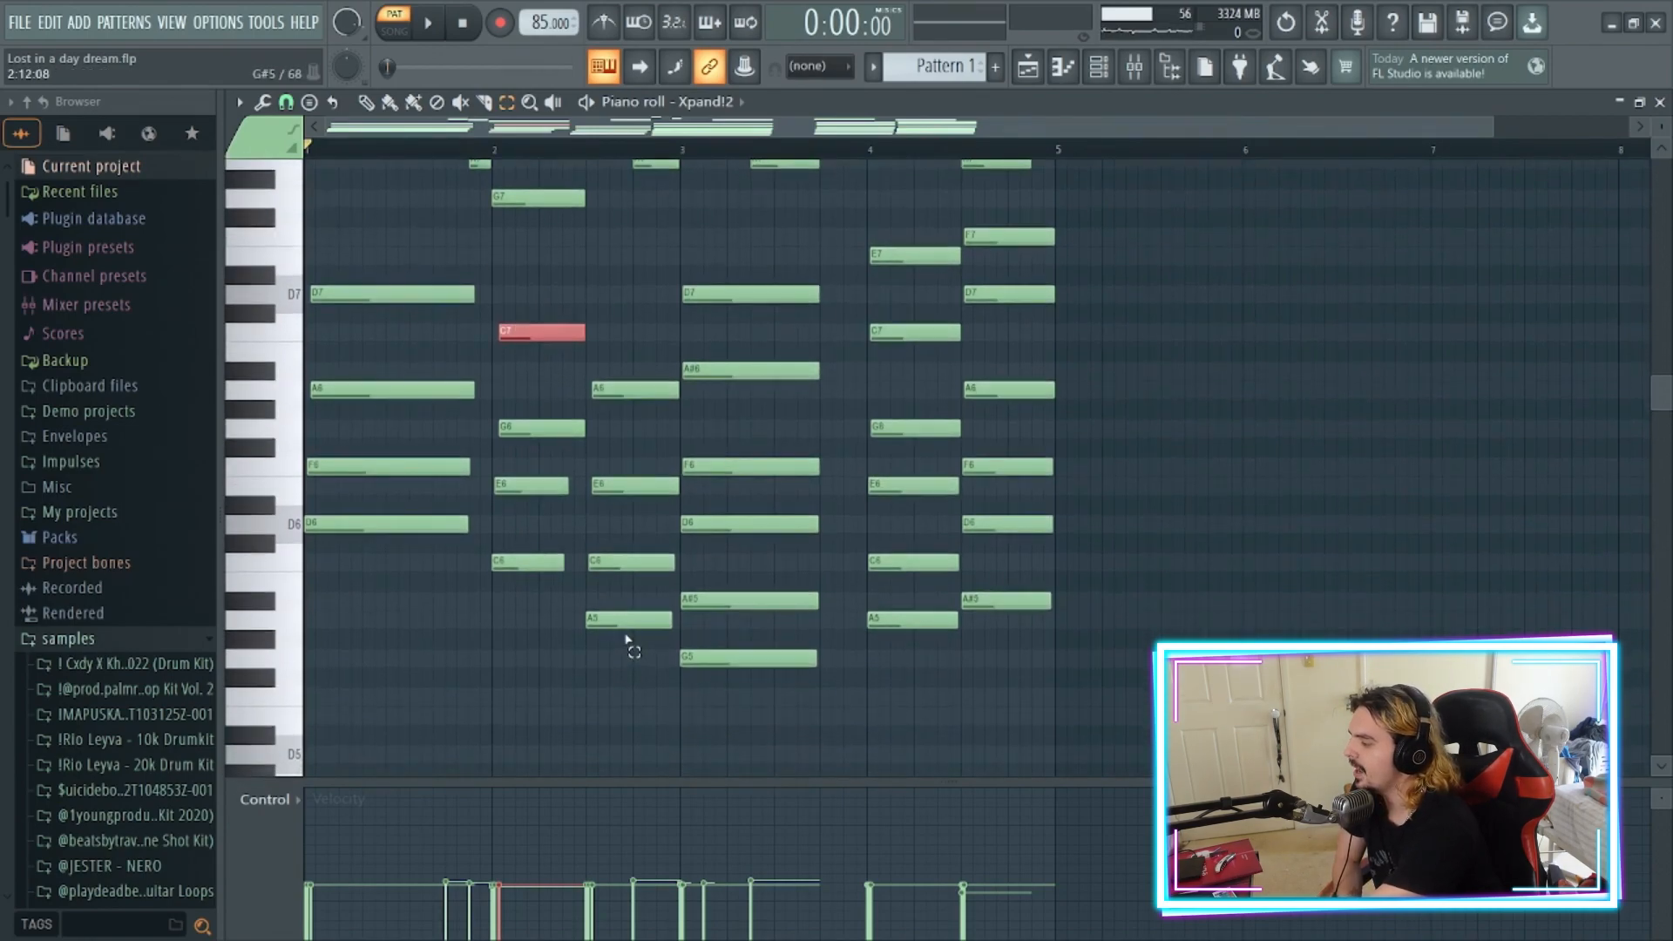
{"action": "left_click_drag", "start_coordinate": [626, 644], "coordinate": [630, 413]}
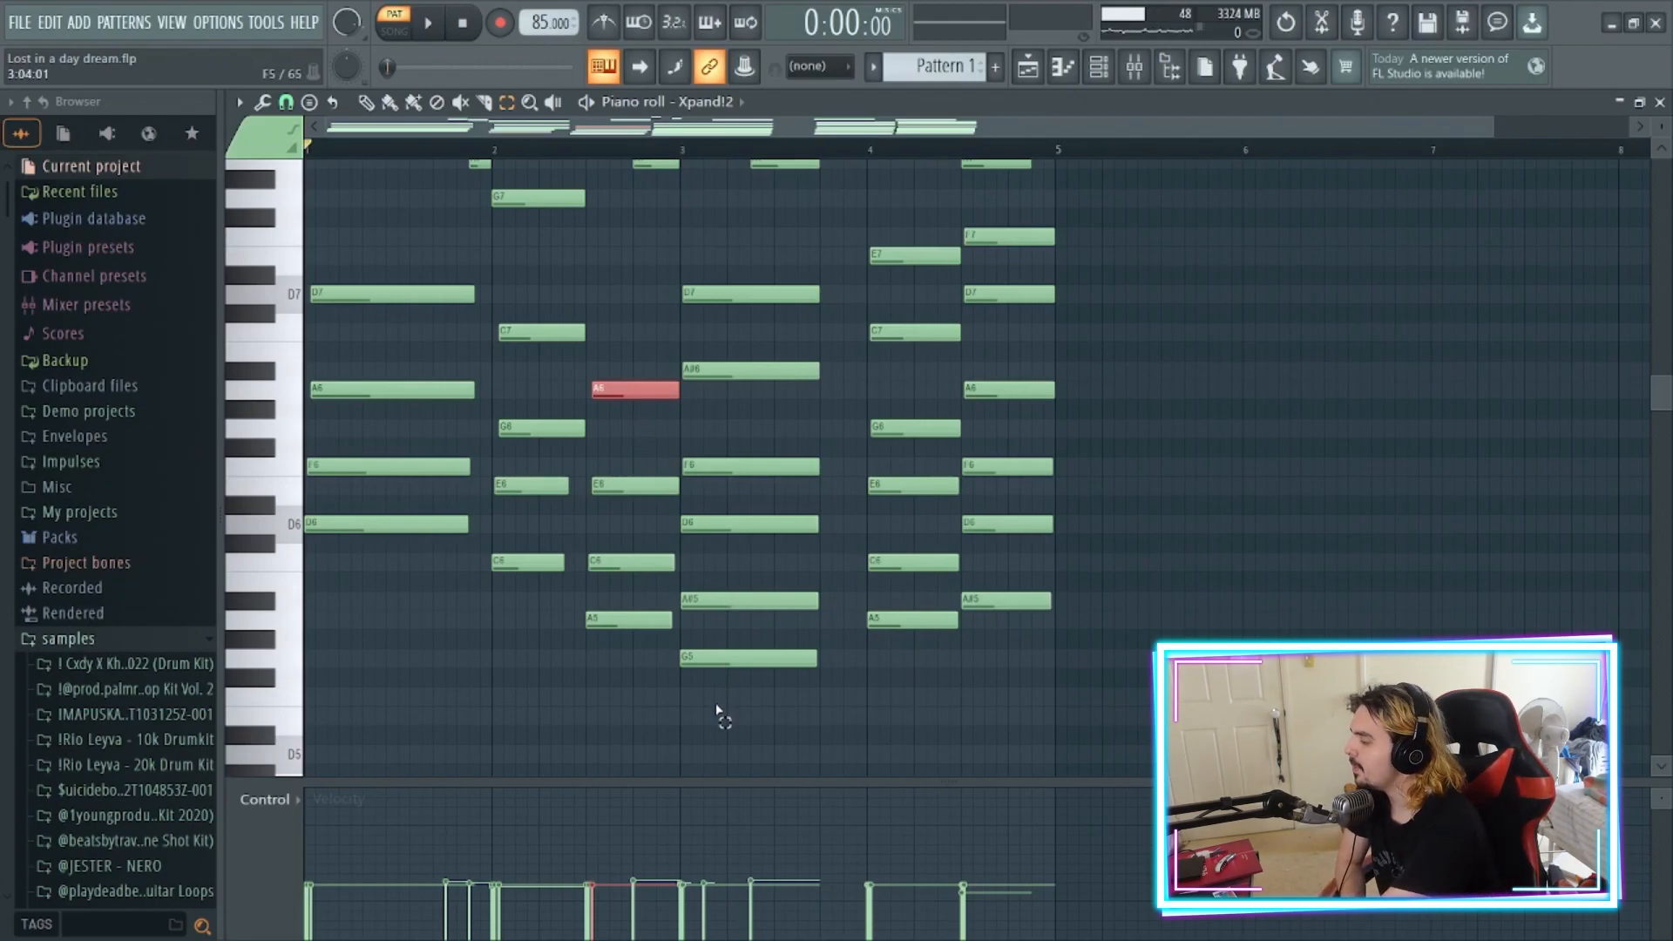
- Highlight the notes of the bar 3 chord from the lowest up: G5, A#5, D6, F6, A#6 and D7
{"action": "left_click", "coordinate": [734, 658]}
{"action": "left_click", "coordinate": [740, 602]}
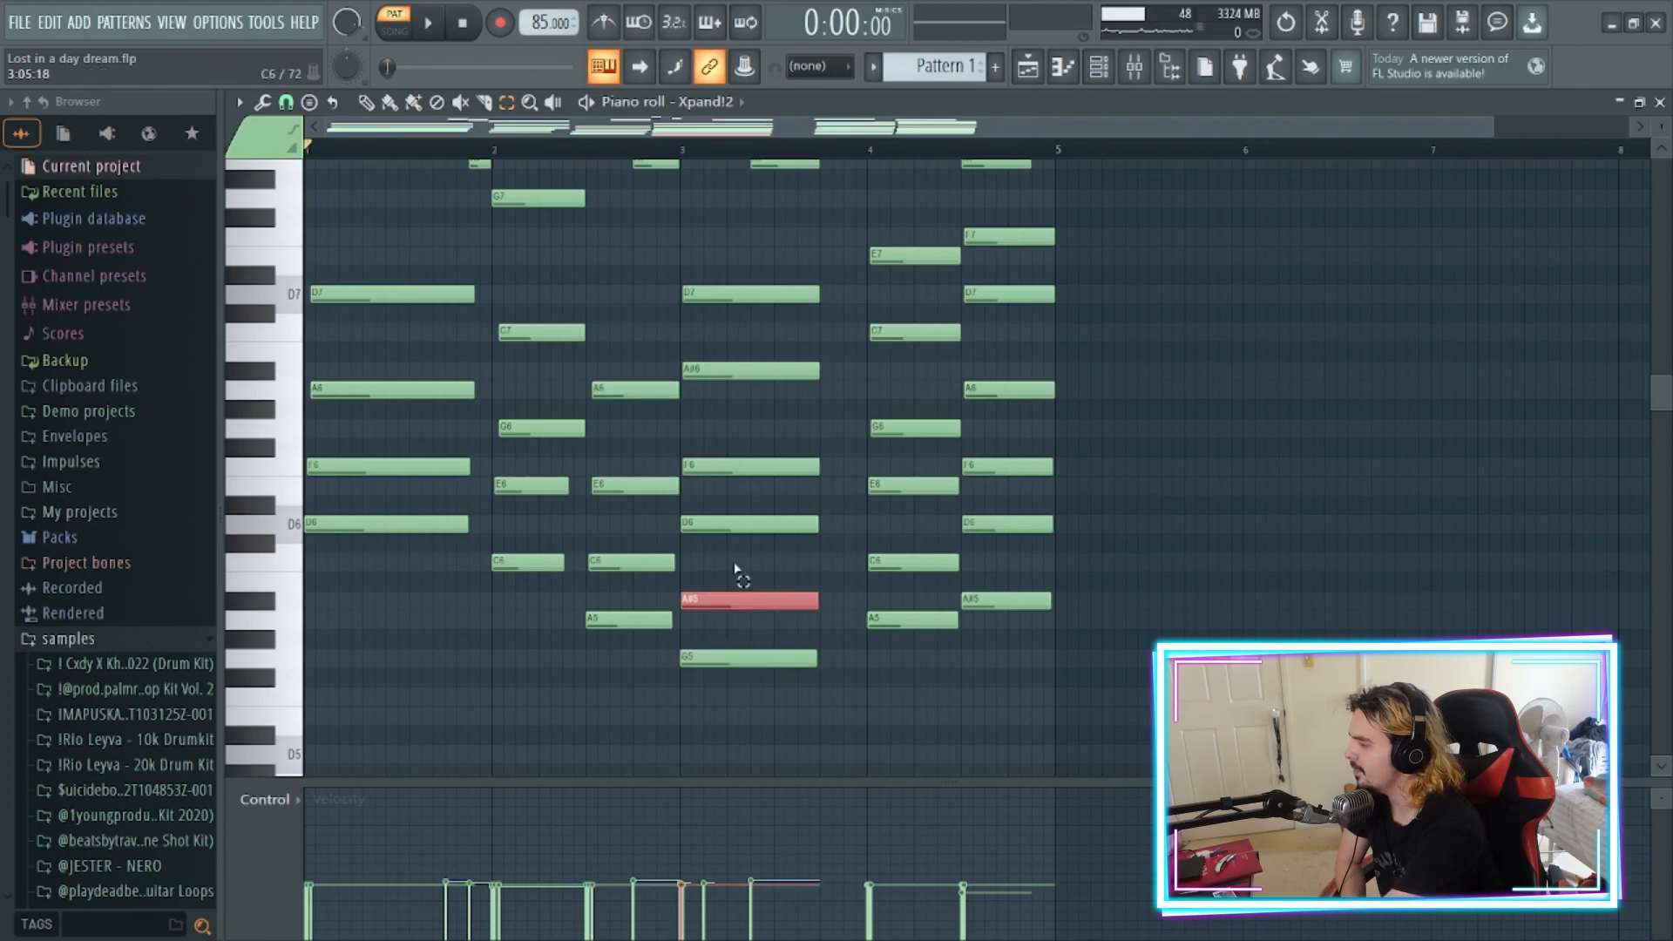
{"action": "left_click", "coordinate": [735, 523]}
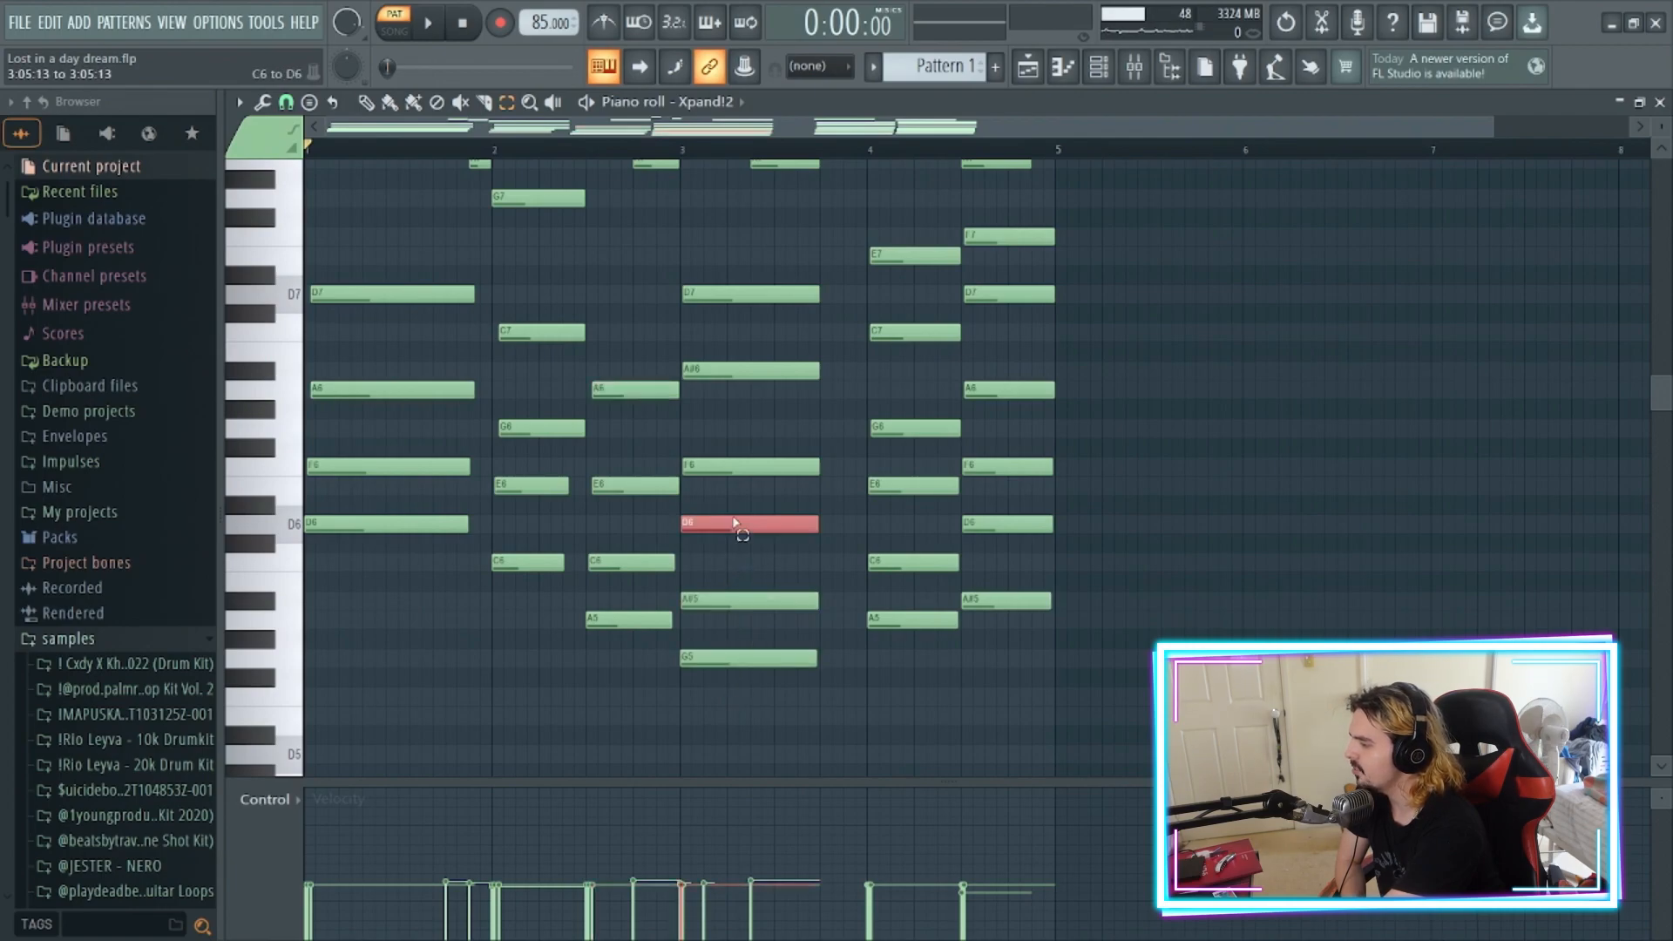
{"action": "left_click", "coordinate": [726, 601]}
{"action": "left_click", "coordinate": [725, 524]}
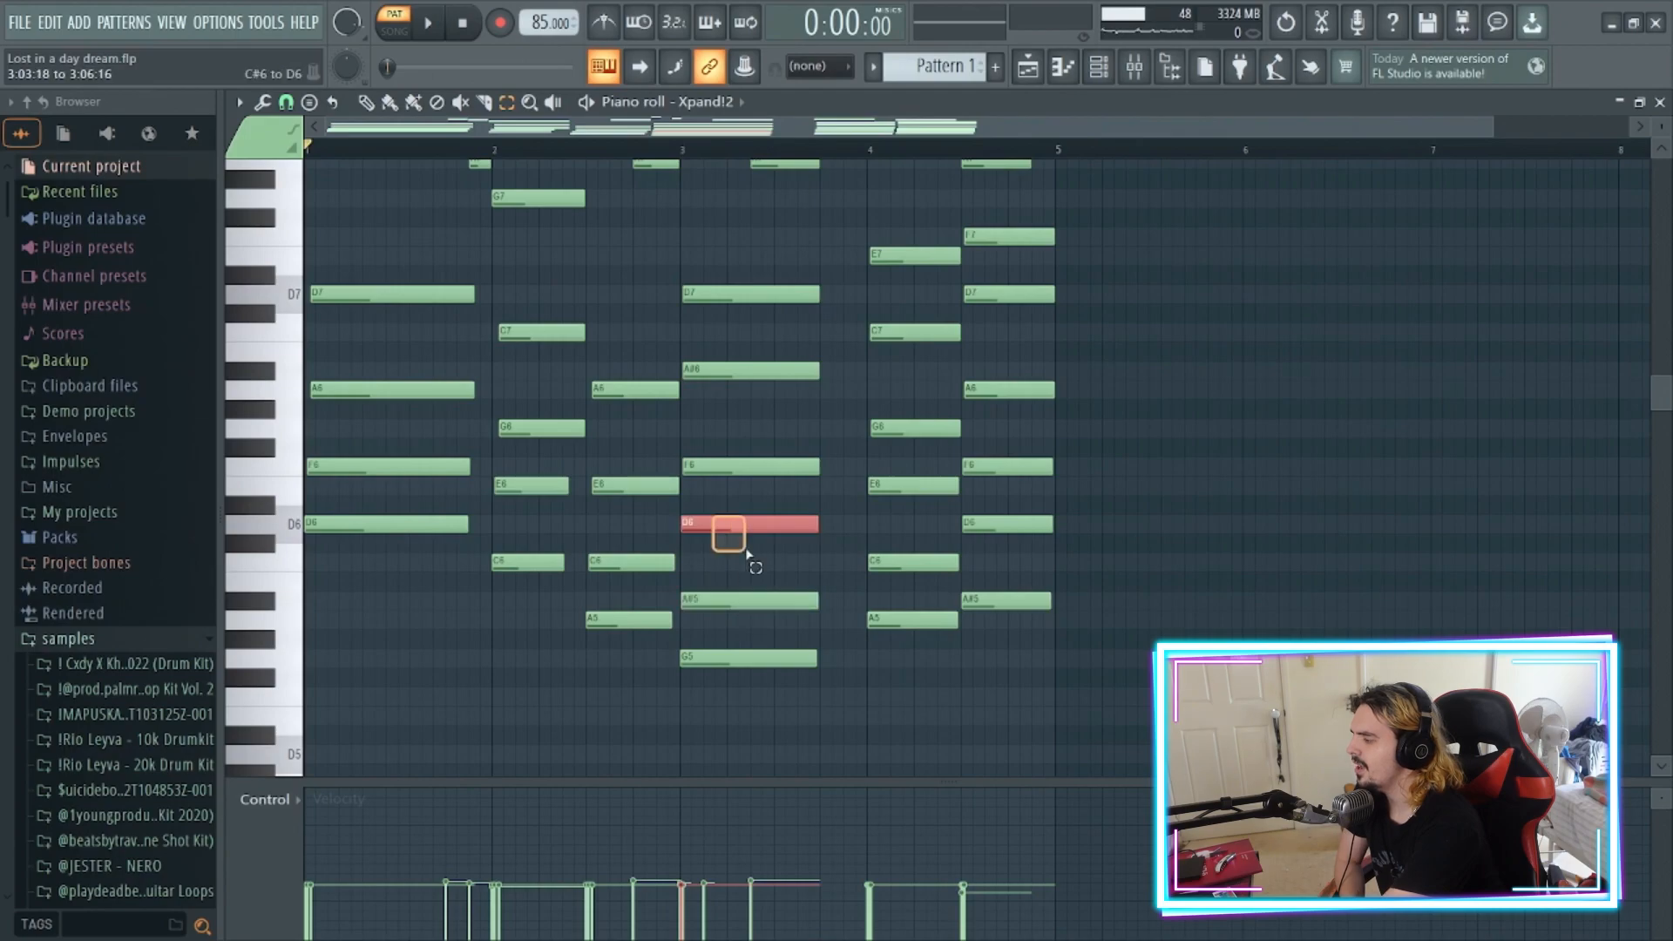
{"action": "left_click", "coordinate": [702, 466]}
{"action": "left_click_drag", "start_coordinate": [700, 443], "coordinate": [802, 630]}
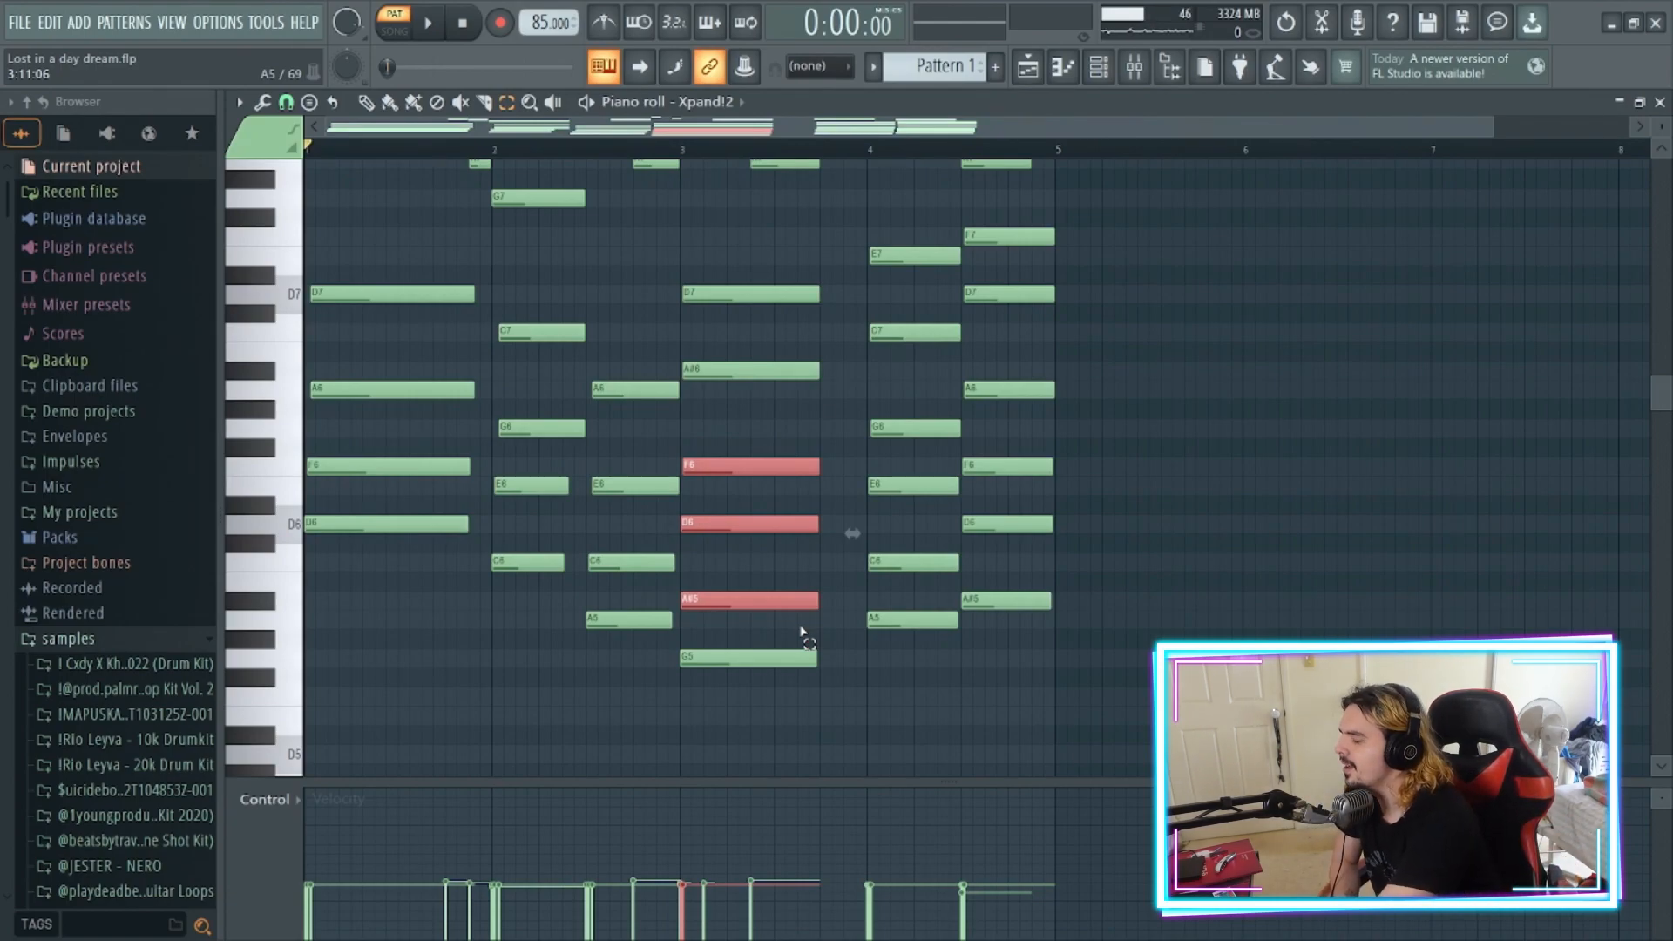
{"action": "left_click_drag", "start_coordinate": [751, 397], "coordinate": [741, 328]}
{"action": "left_click_drag", "start_coordinate": [724, 244], "coordinate": [750, 386]}
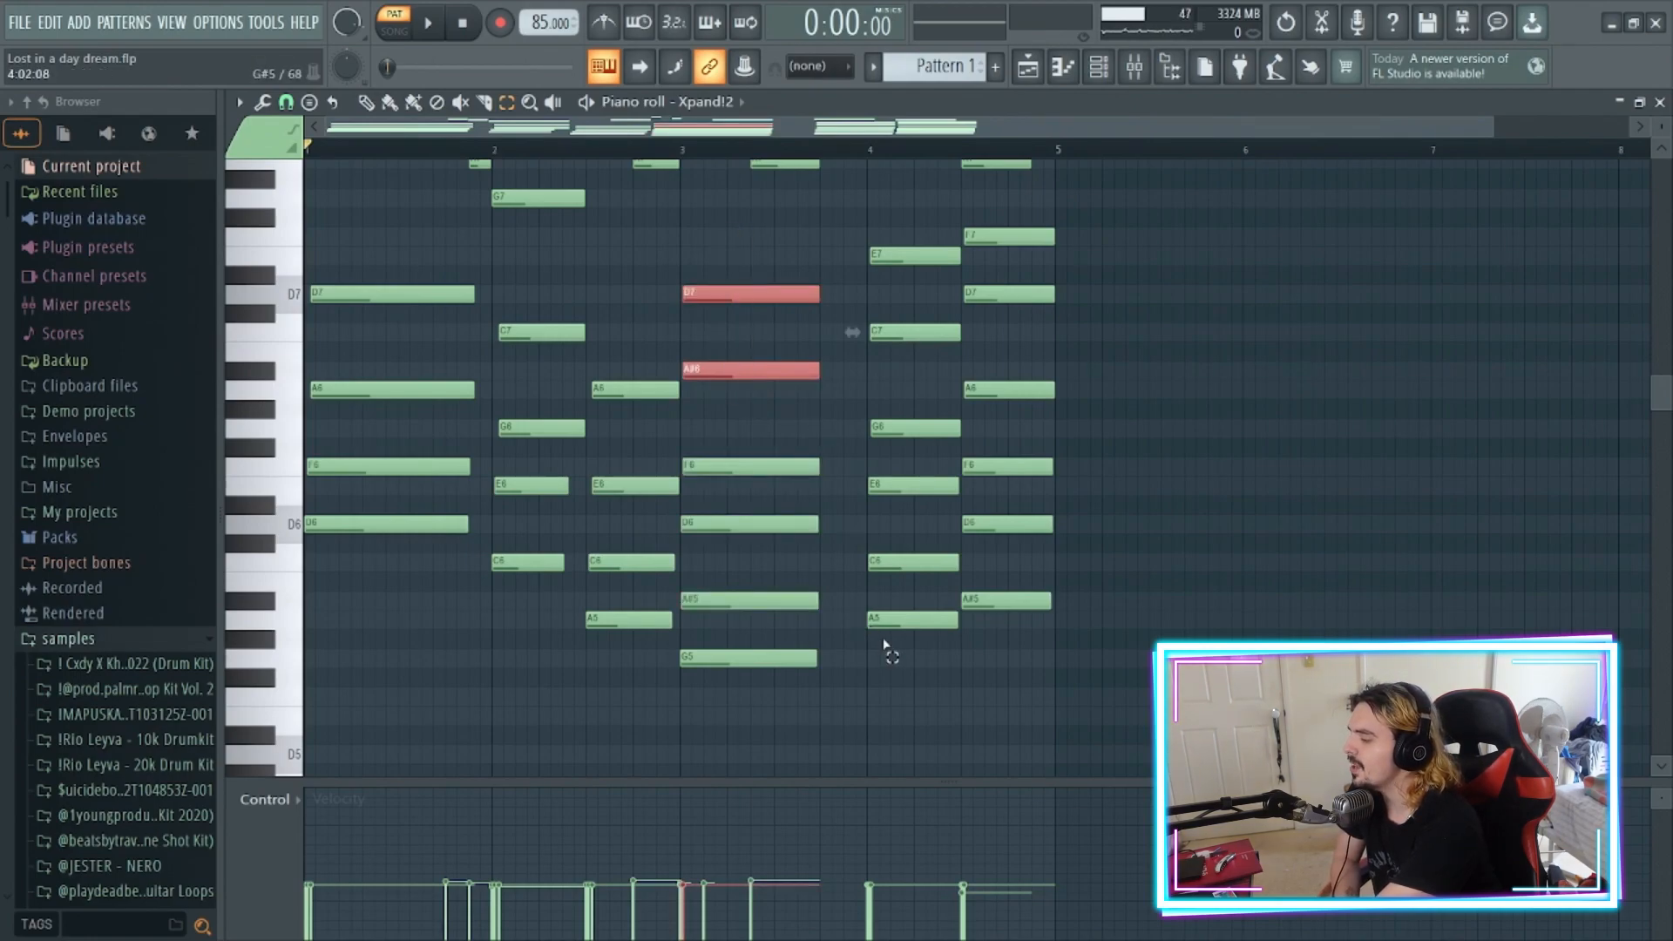
- Highlight the notes of the first bar 4 chord from the lowest up: A5, C6, E6, G6, C7 and E7
{"action": "left_click_drag", "start_coordinate": [903, 638], "coordinate": [903, 596]}
{"action": "left_click_drag", "start_coordinate": [904, 585], "coordinate": [905, 563]}
{"action": "left_click_drag", "start_coordinate": [901, 465], "coordinate": [901, 572]}
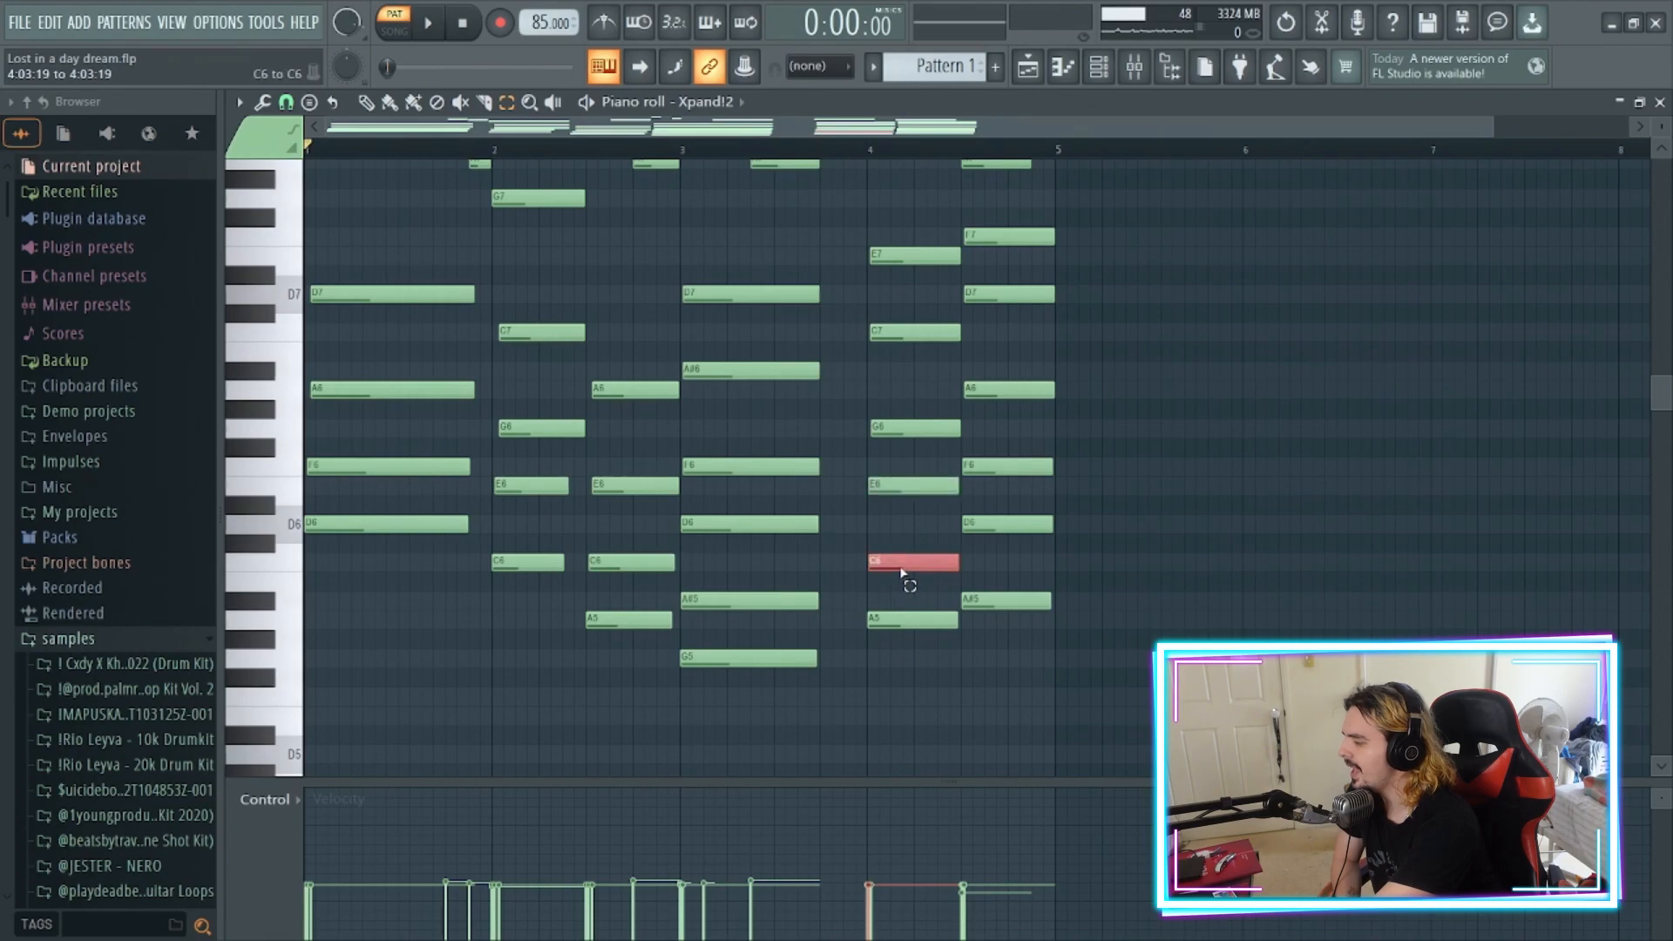
{"action": "left_click", "coordinate": [899, 488]}
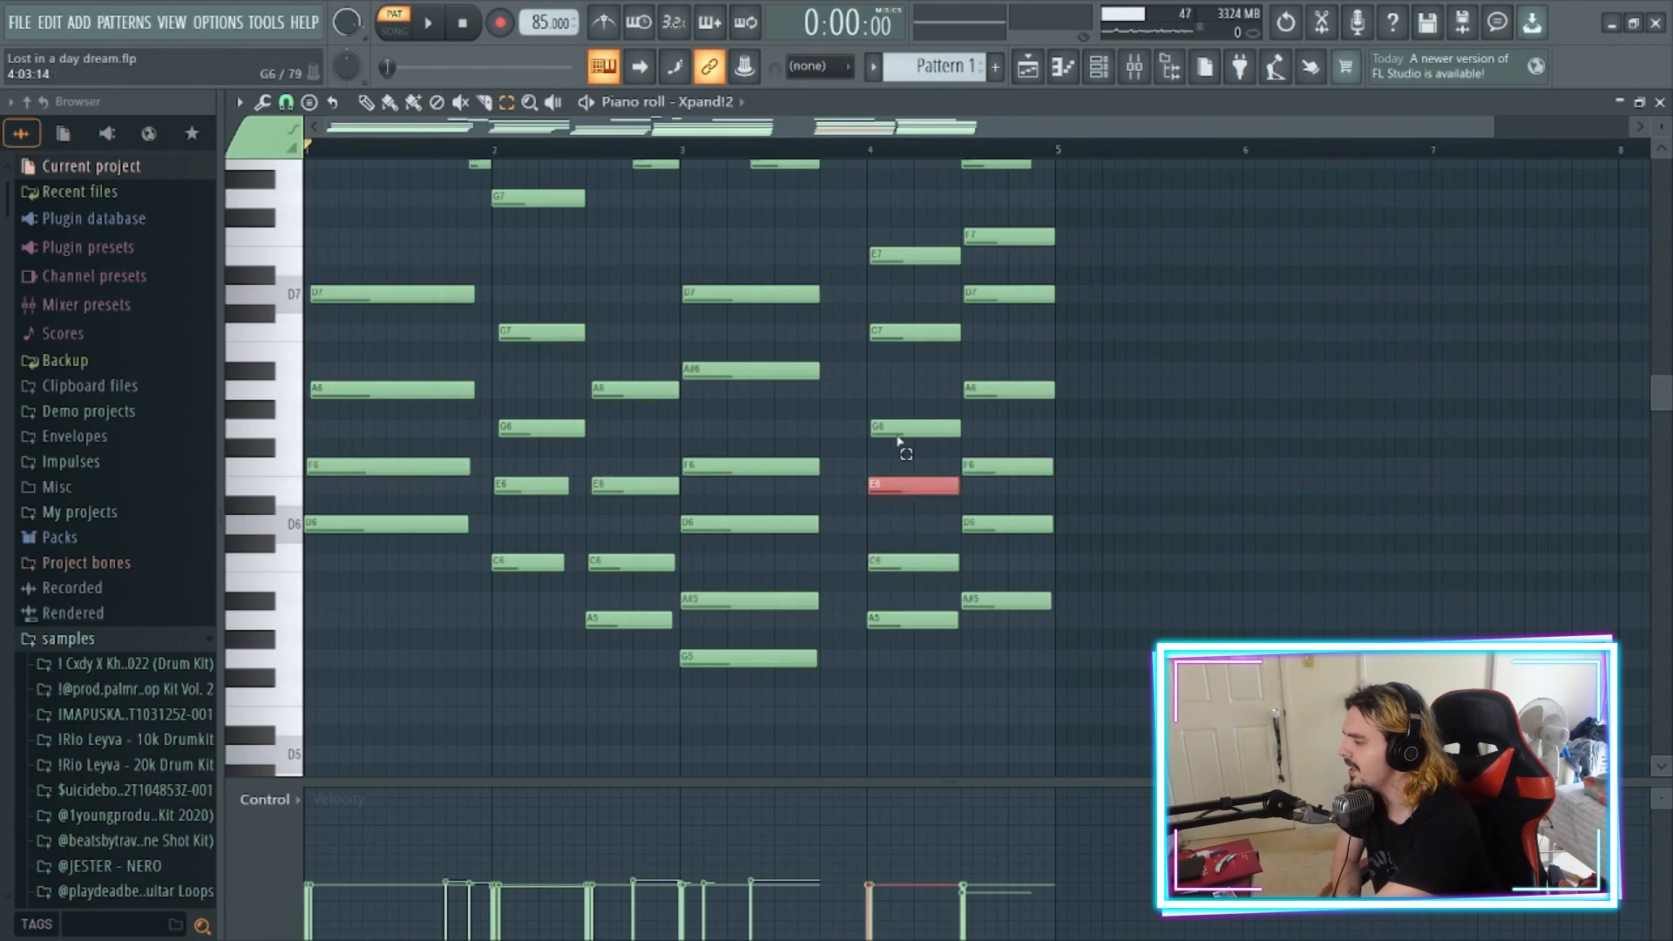
{"action": "left_click", "coordinate": [898, 433]}
{"action": "left_click_drag", "start_coordinate": [892, 358], "coordinate": [894, 213]}
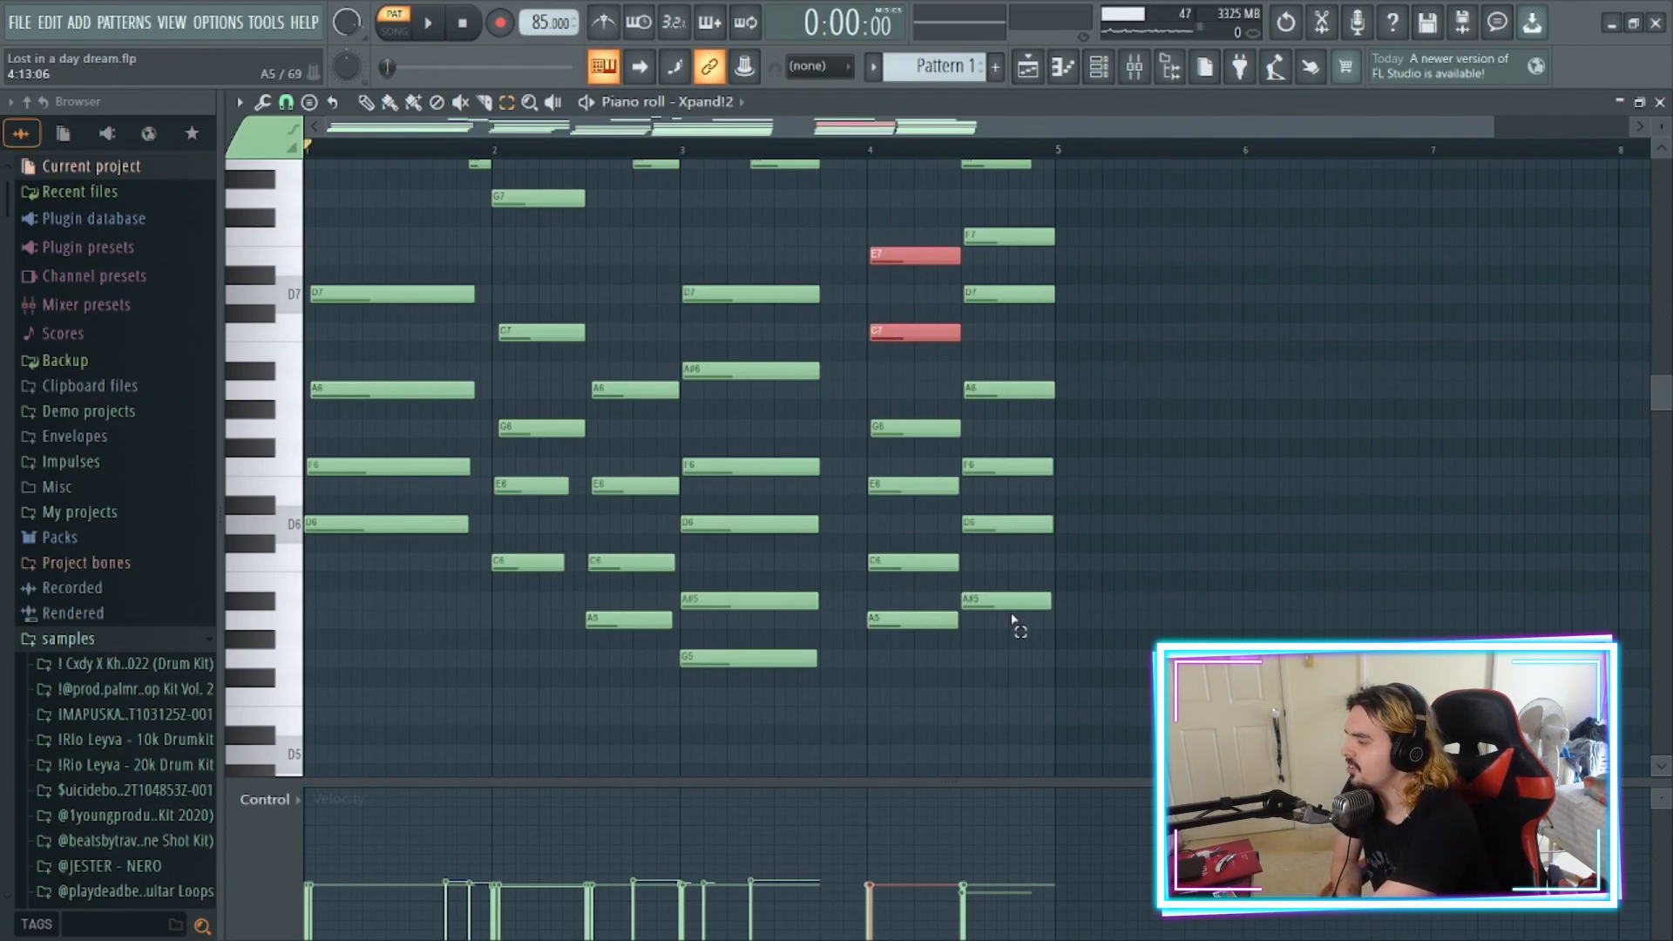
- Highlight the notes of the last bar 4 chord from the lowest up: A#5, D6, F6, A6, D7 and F7
{"action": "left_click_drag", "start_coordinate": [1006, 626], "coordinate": [1004, 462]}
{"action": "left_click_drag", "start_coordinate": [1004, 573], "coordinate": [1001, 392]}
{"action": "mouse_move", "coordinate": [1001, 485]}
{"action": "left_mouse_down"}
{"action": "mouse_move", "coordinate": [1009, 528]}
{"action": "mouse_move", "coordinate": [1014, 503]}
{"action": "left_mouse_up"}
{"action": "left_click_drag", "start_coordinate": [1008, 374], "coordinate": [1012, 431]}
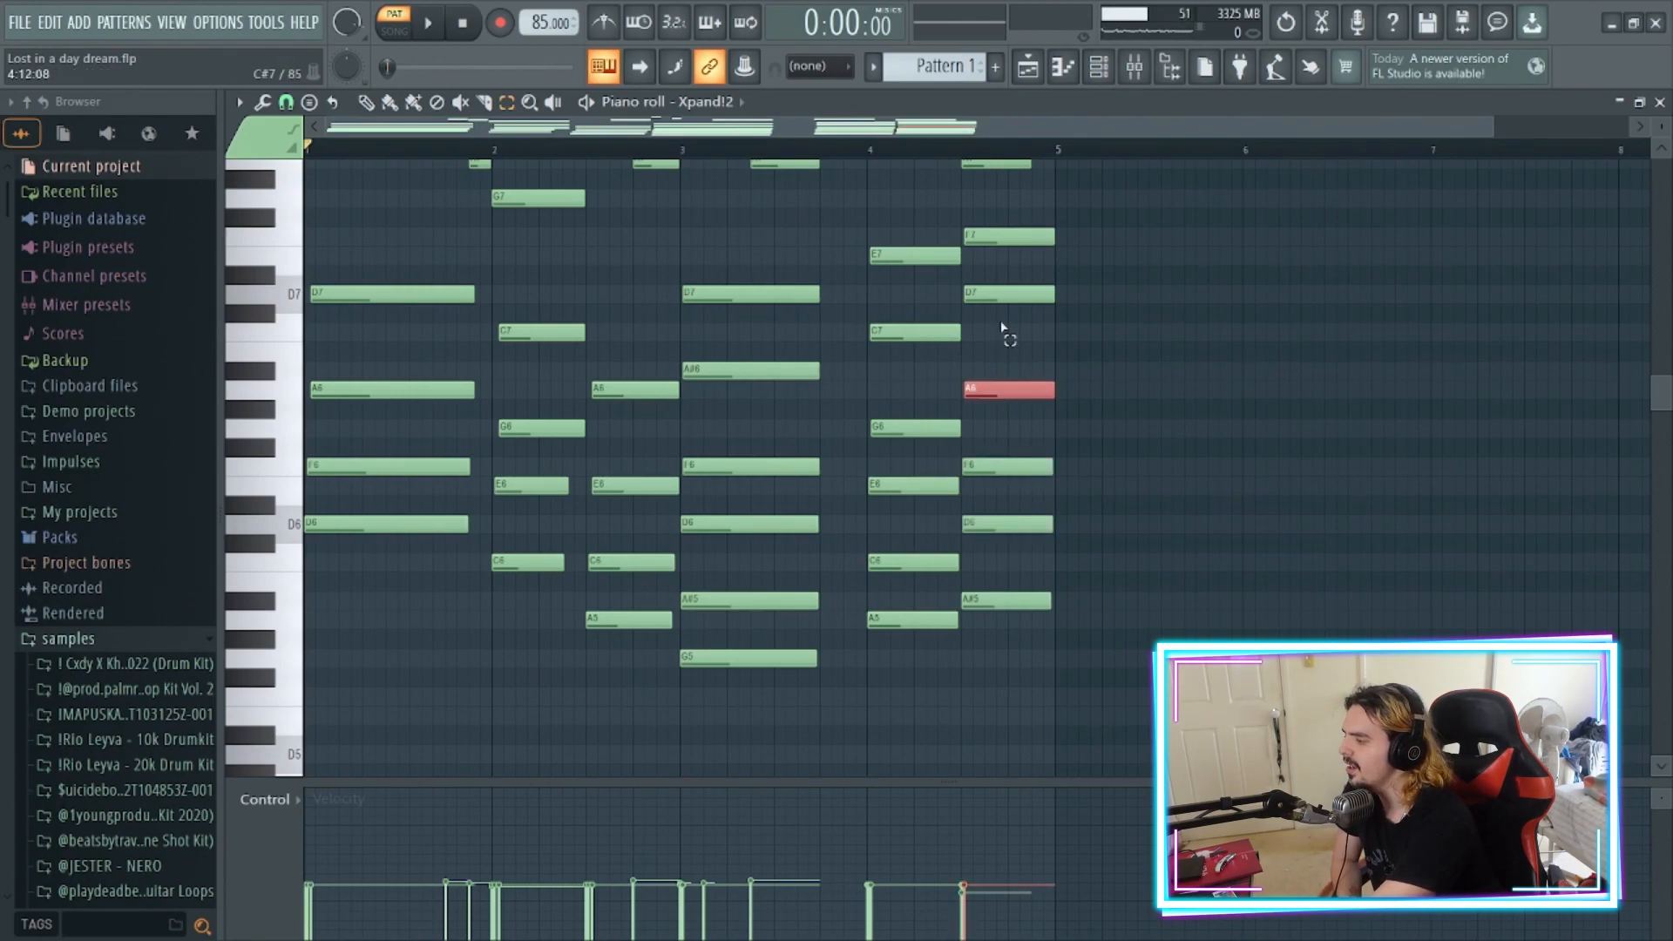
{"action": "left_click_drag", "start_coordinate": [1009, 320], "coordinate": [1012, 196]}
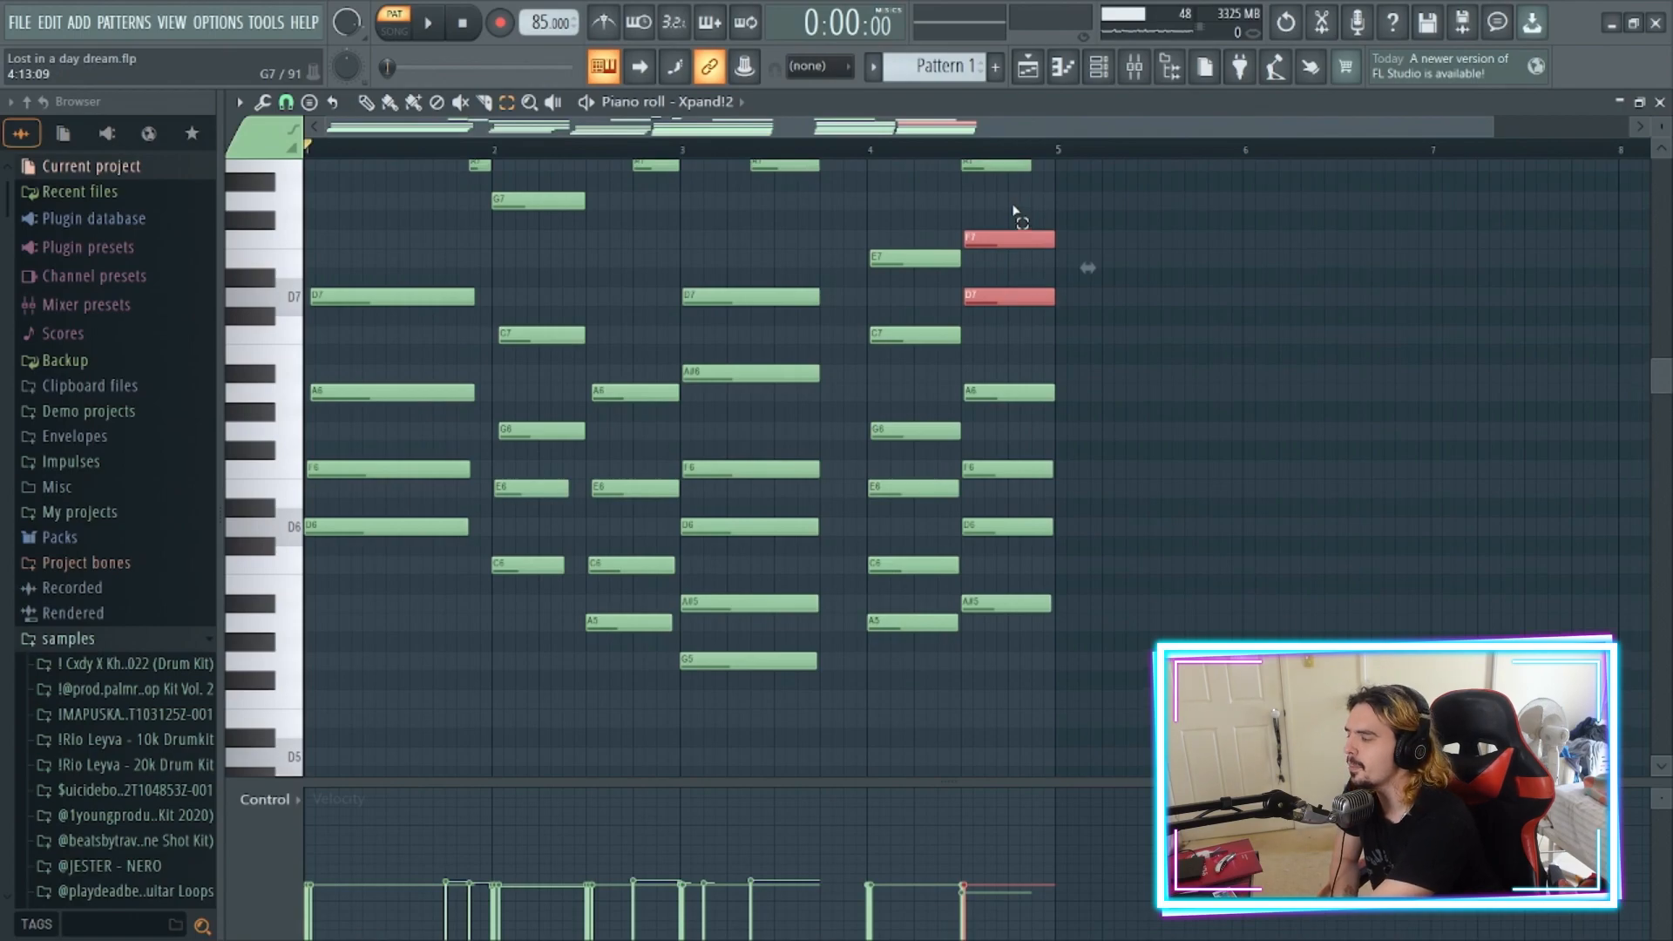
- Select all the melody notes above the chords, play Pattern 1 to hear them together, and pause playback
{"action": "scroll", "coordinate": [784, 335], "scroll_direction": "up", "scroll_amount": 6}
{"action": "left_click", "coordinate": [403, 322]}
{"action": "left_click_drag", "start_coordinate": [397, 303], "coordinate": [1052, 555]}
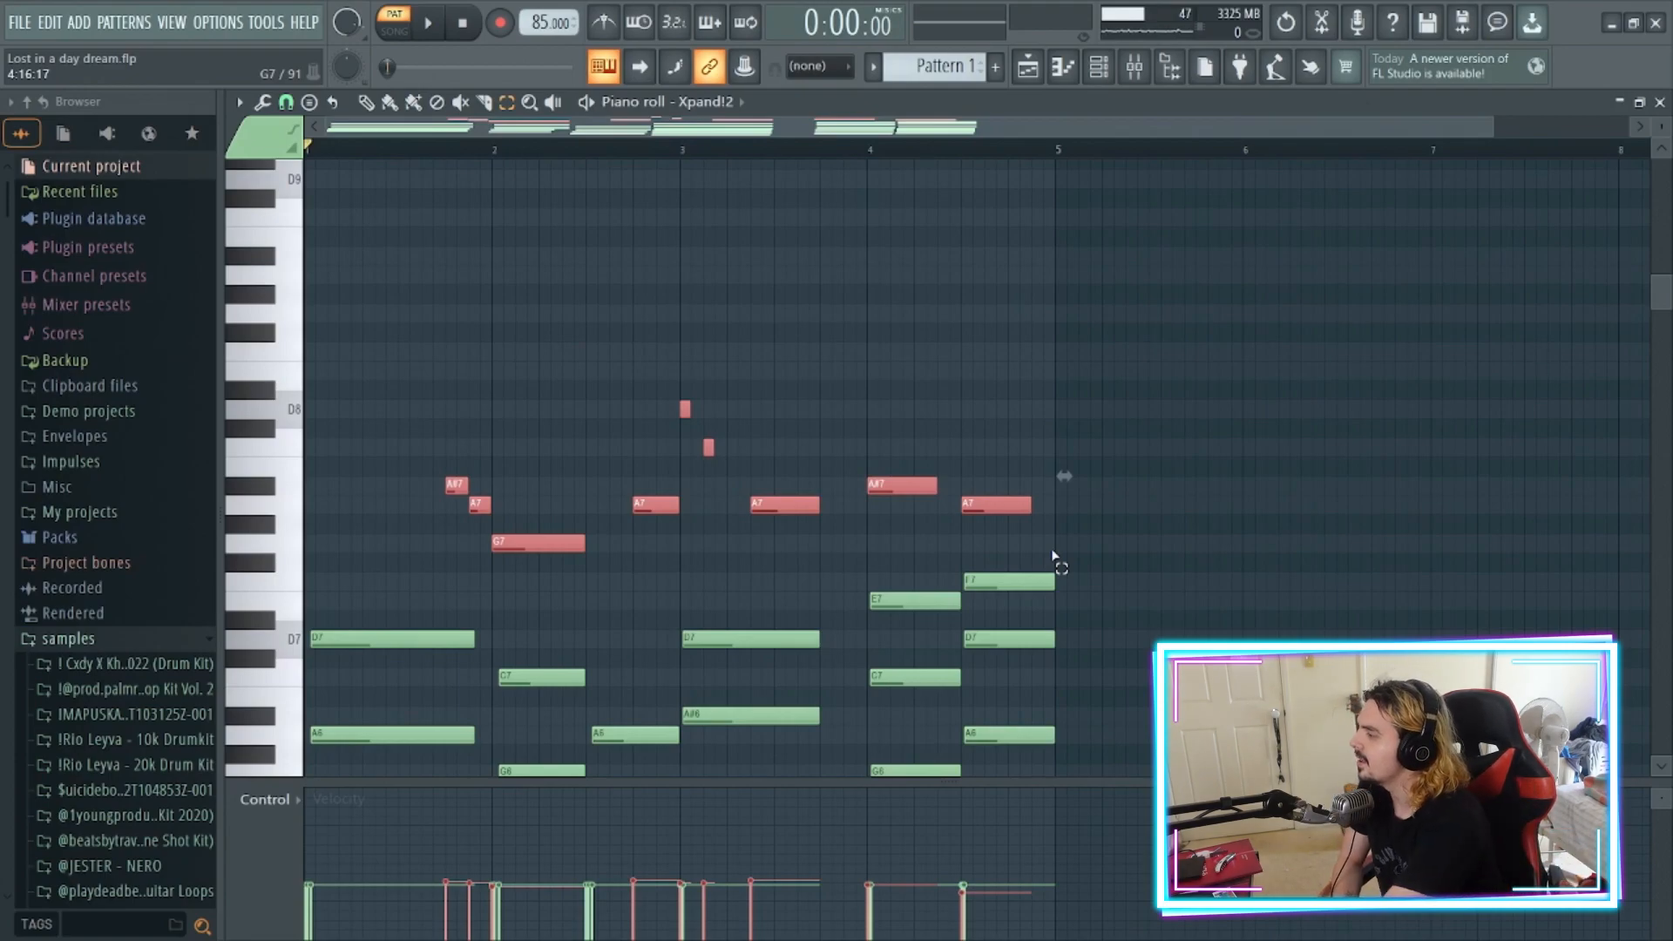
{"action": "scroll", "coordinate": [1047, 492], "scroll_direction": "down", "scroll_amount": 3}
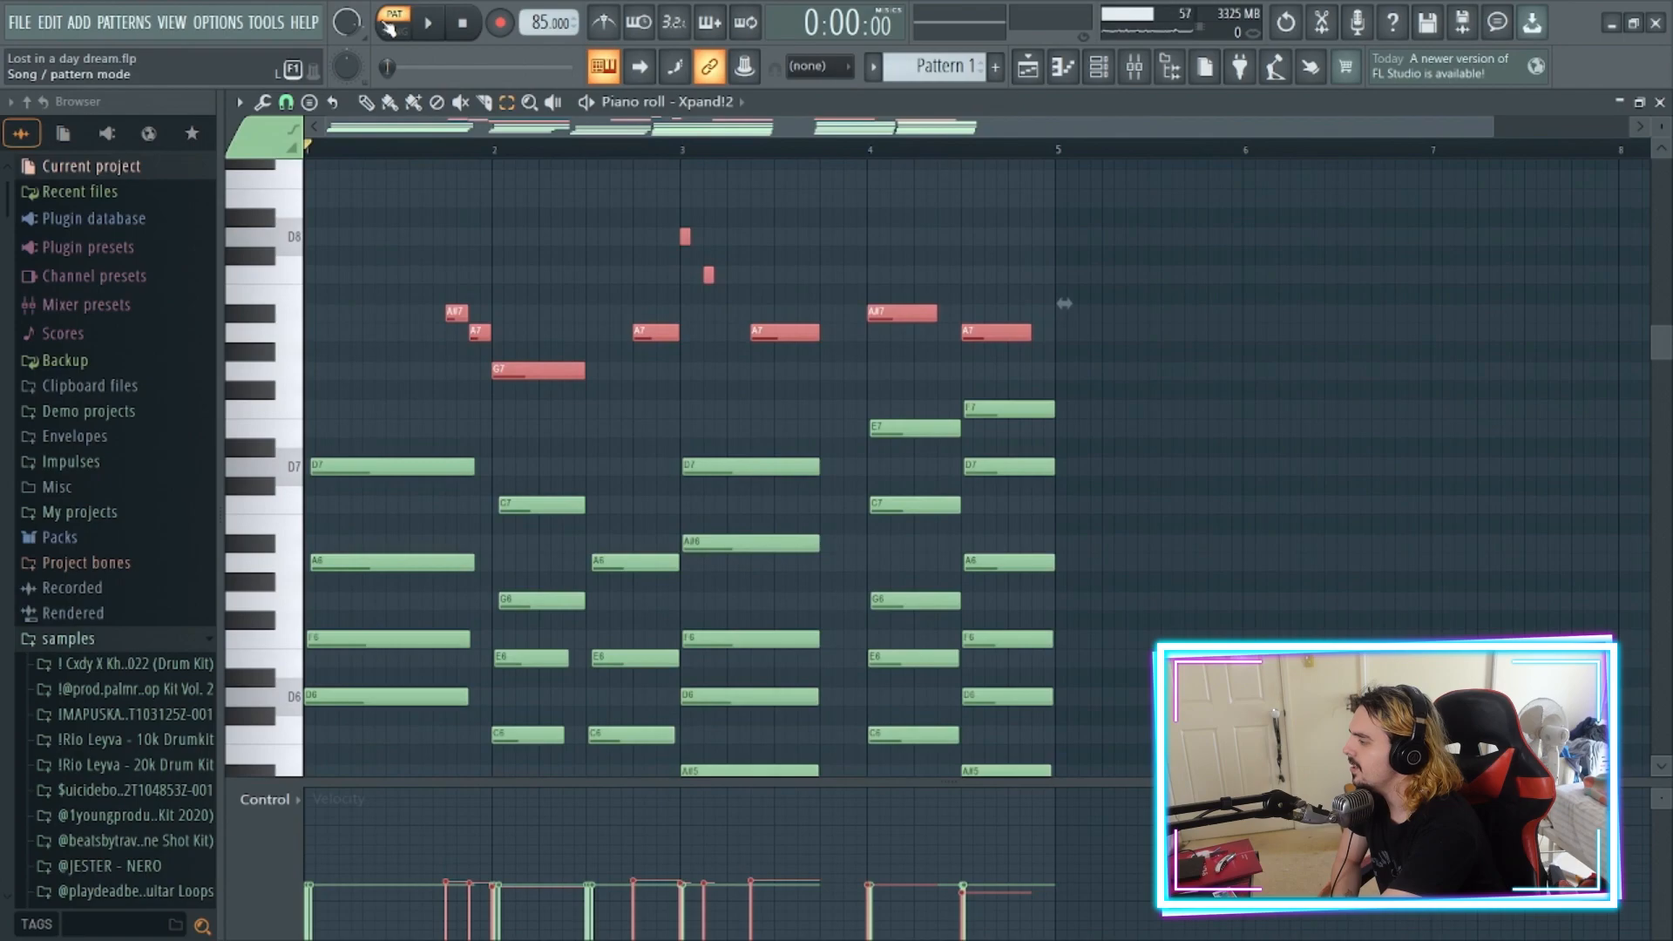
{"action": "key", "text": "space"}
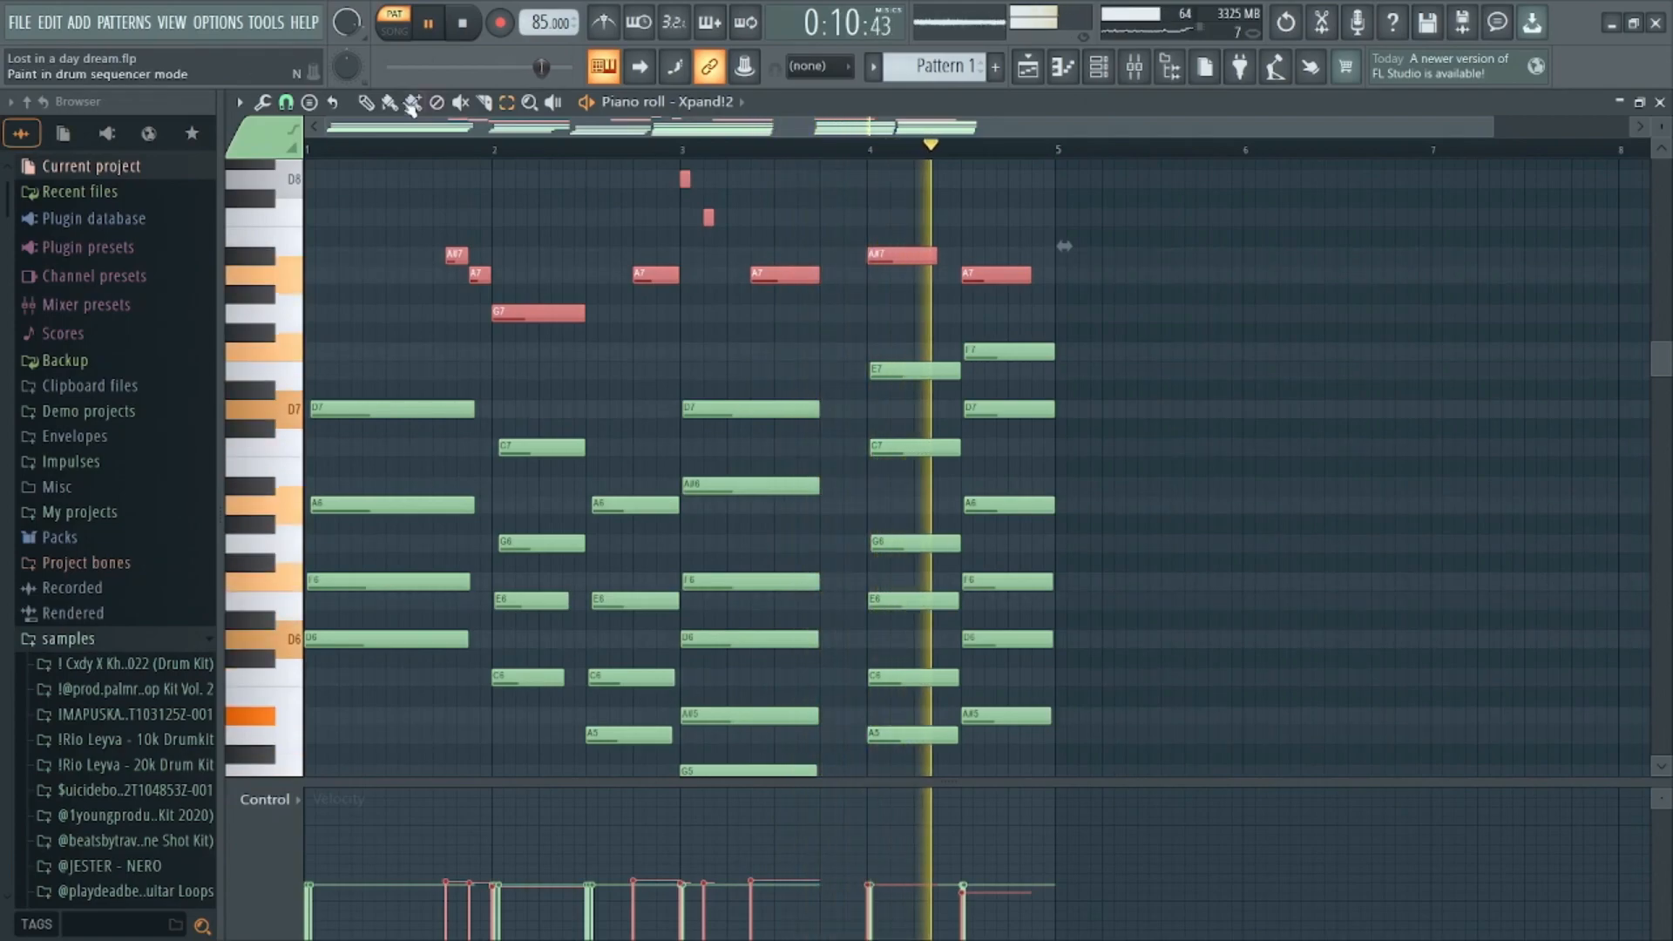
{"action": "left_click", "coordinate": [430, 25]}
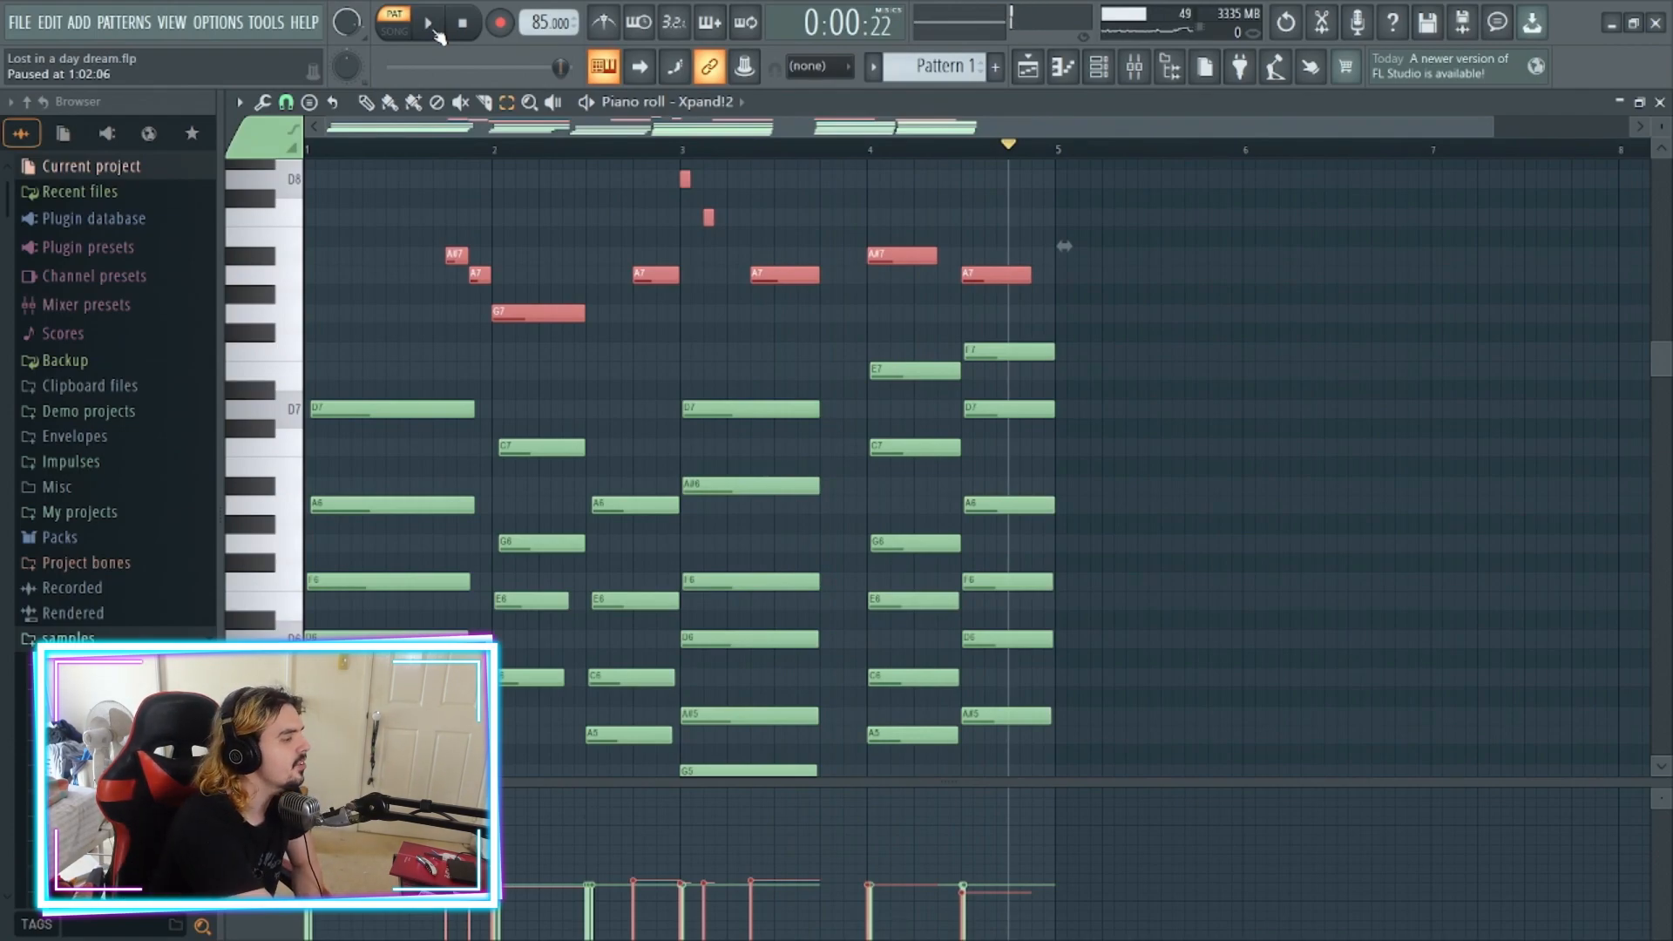
- Inspect RVox Stereo on the Xpand!2 mixer track and the sound settings of the Xpand!2 instrument
{"action": "left_click", "coordinate": [1134, 66]}
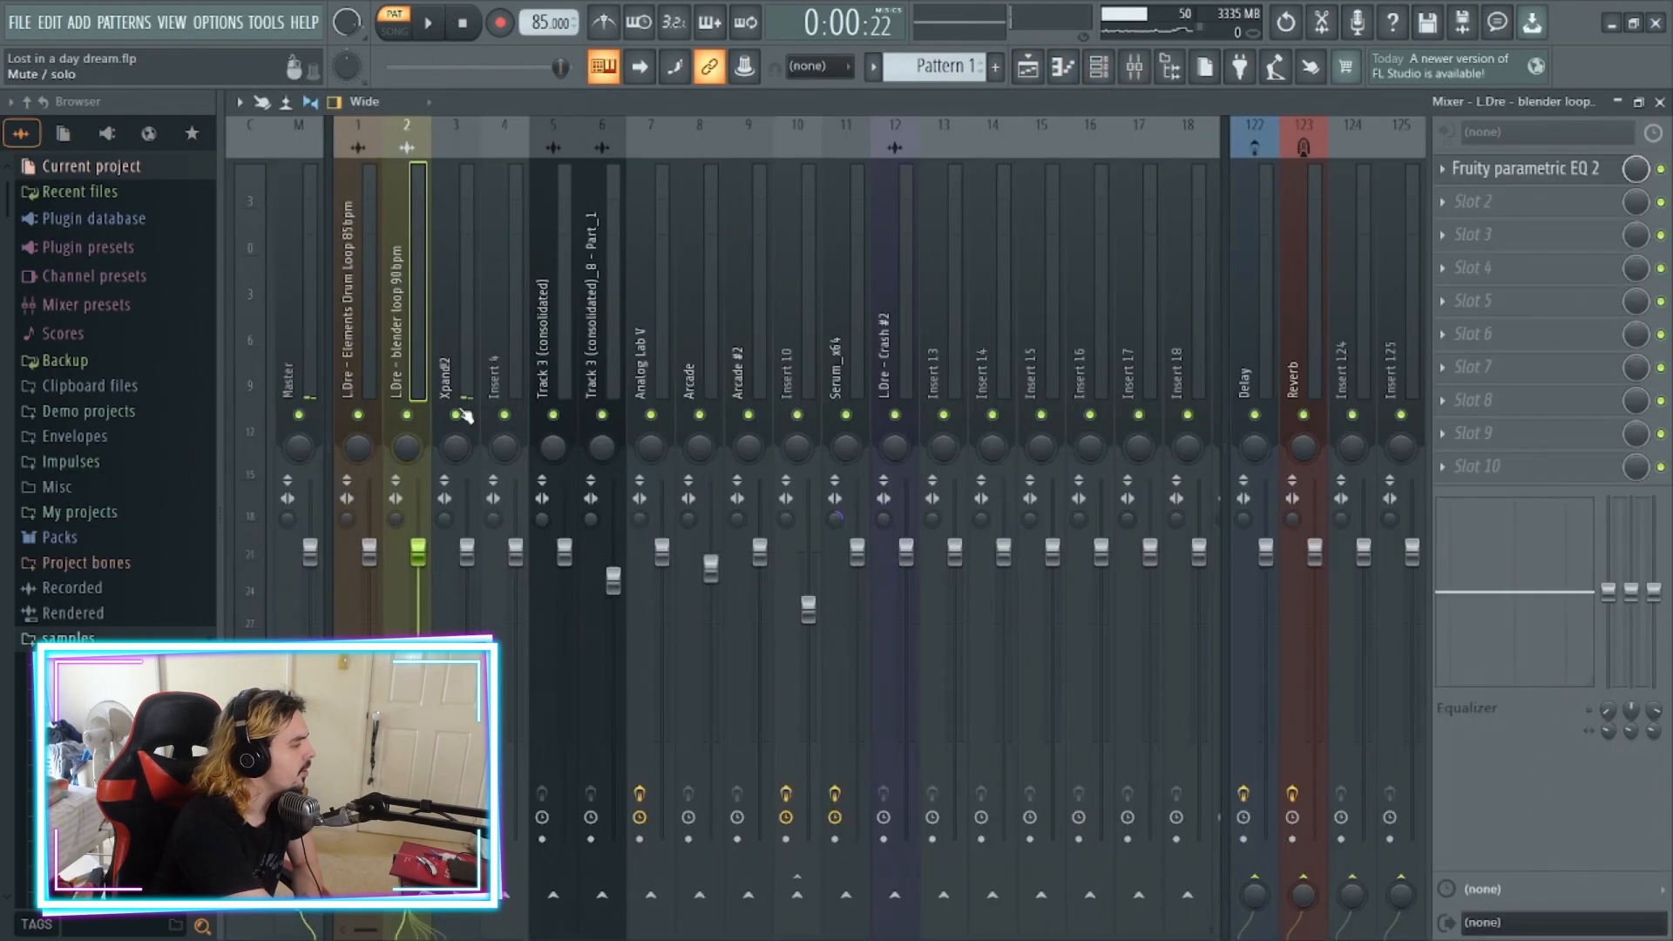
{"action": "left_click", "coordinate": [455, 371]}
{"action": "left_click", "coordinate": [1470, 172]}
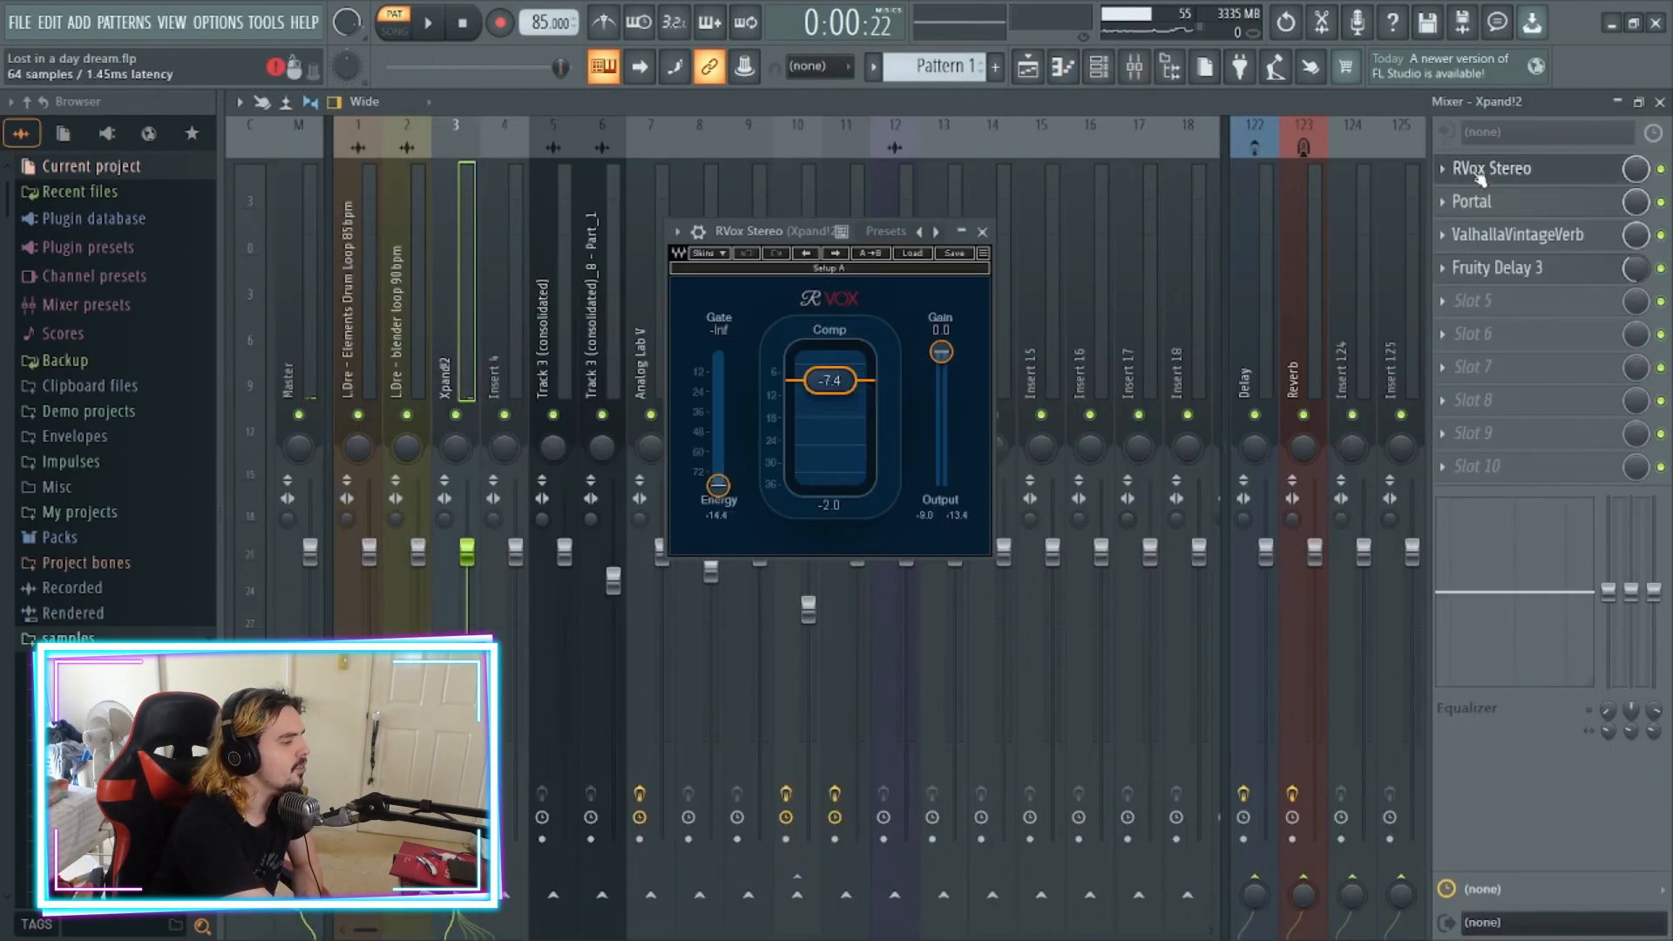
{"action": "left_click", "coordinate": [1099, 67]}
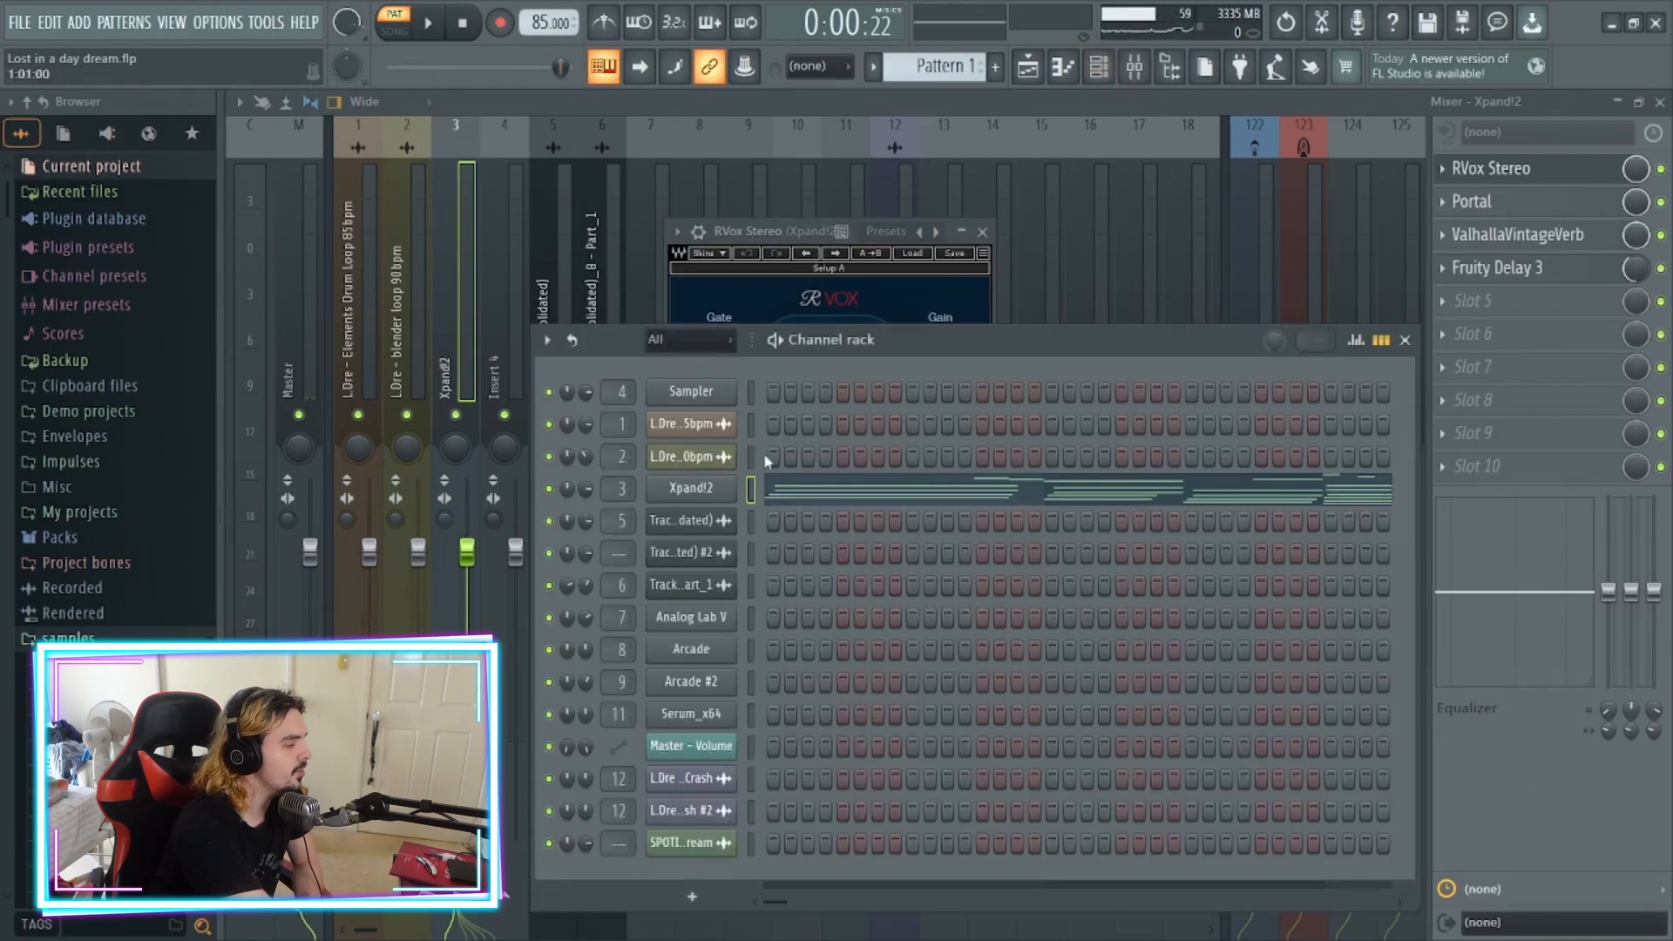
{"action": "left_click", "coordinate": [696, 490]}
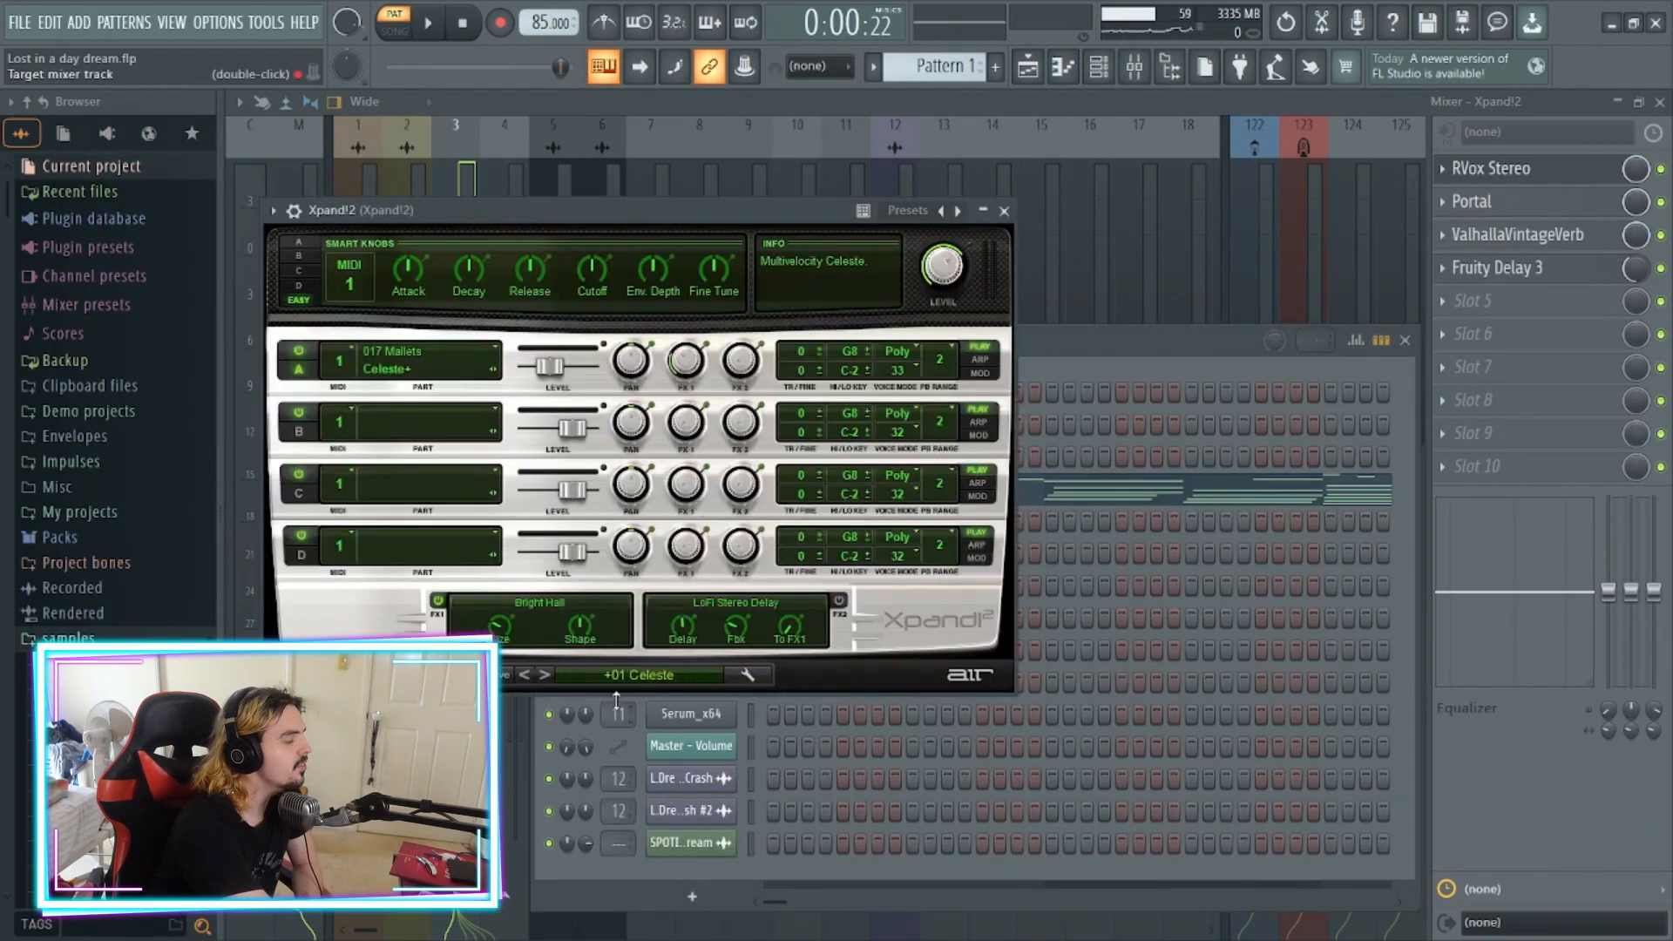
{"action": "left_click", "coordinate": [1004, 212]}
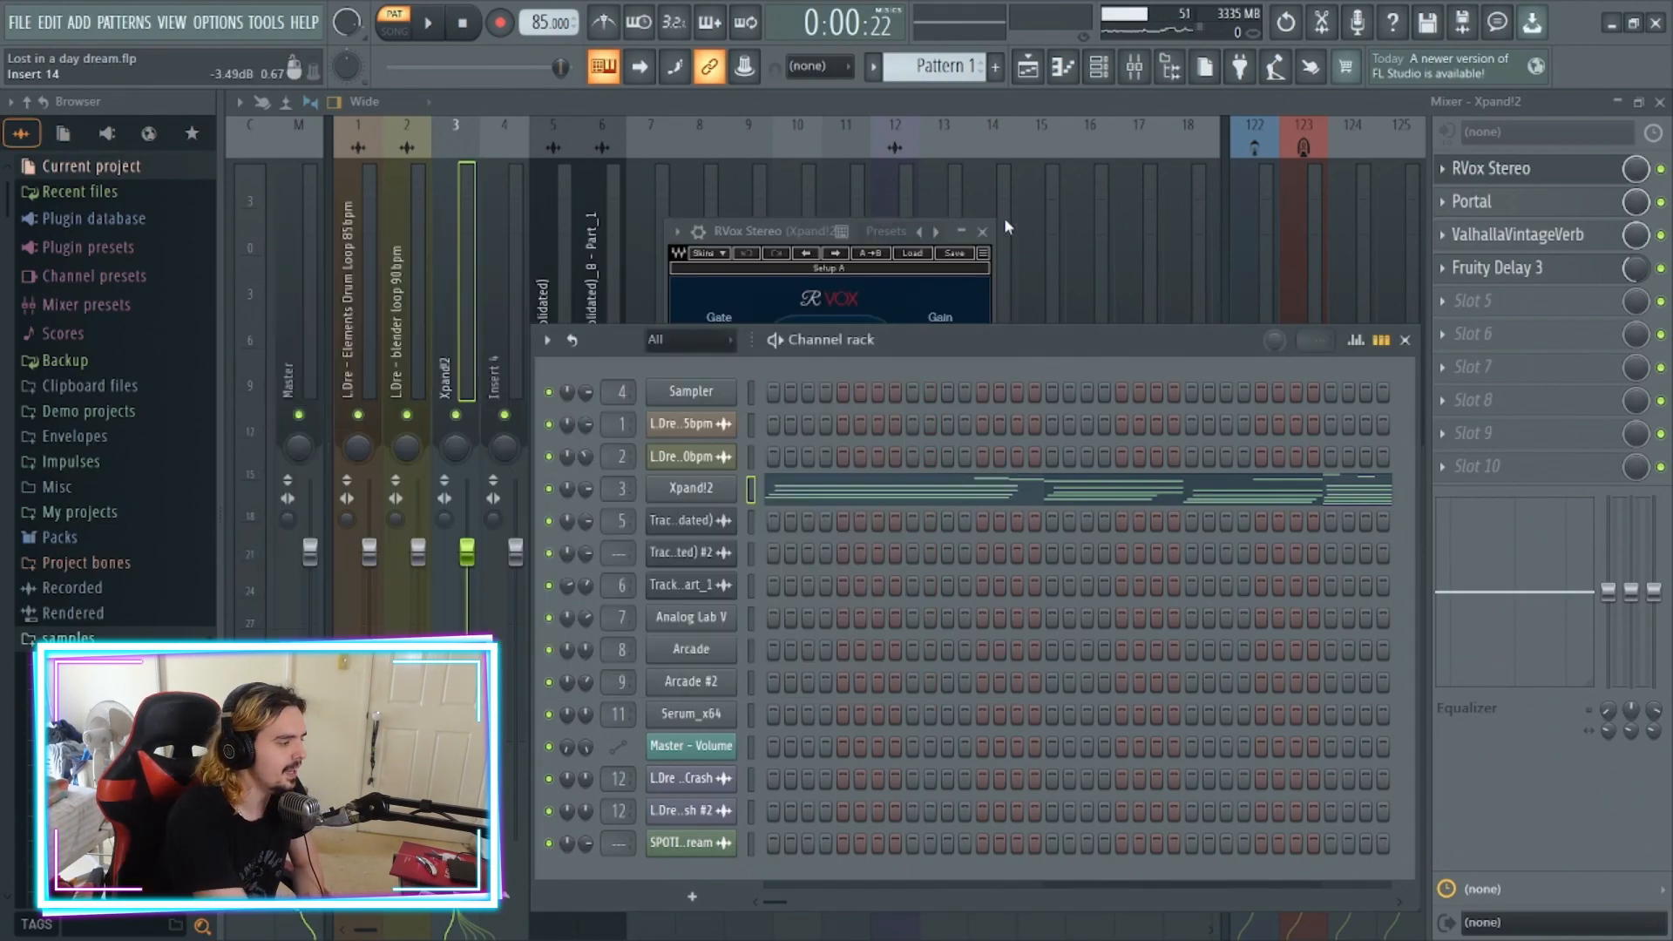
{"action": "left_click", "coordinate": [890, 291]}
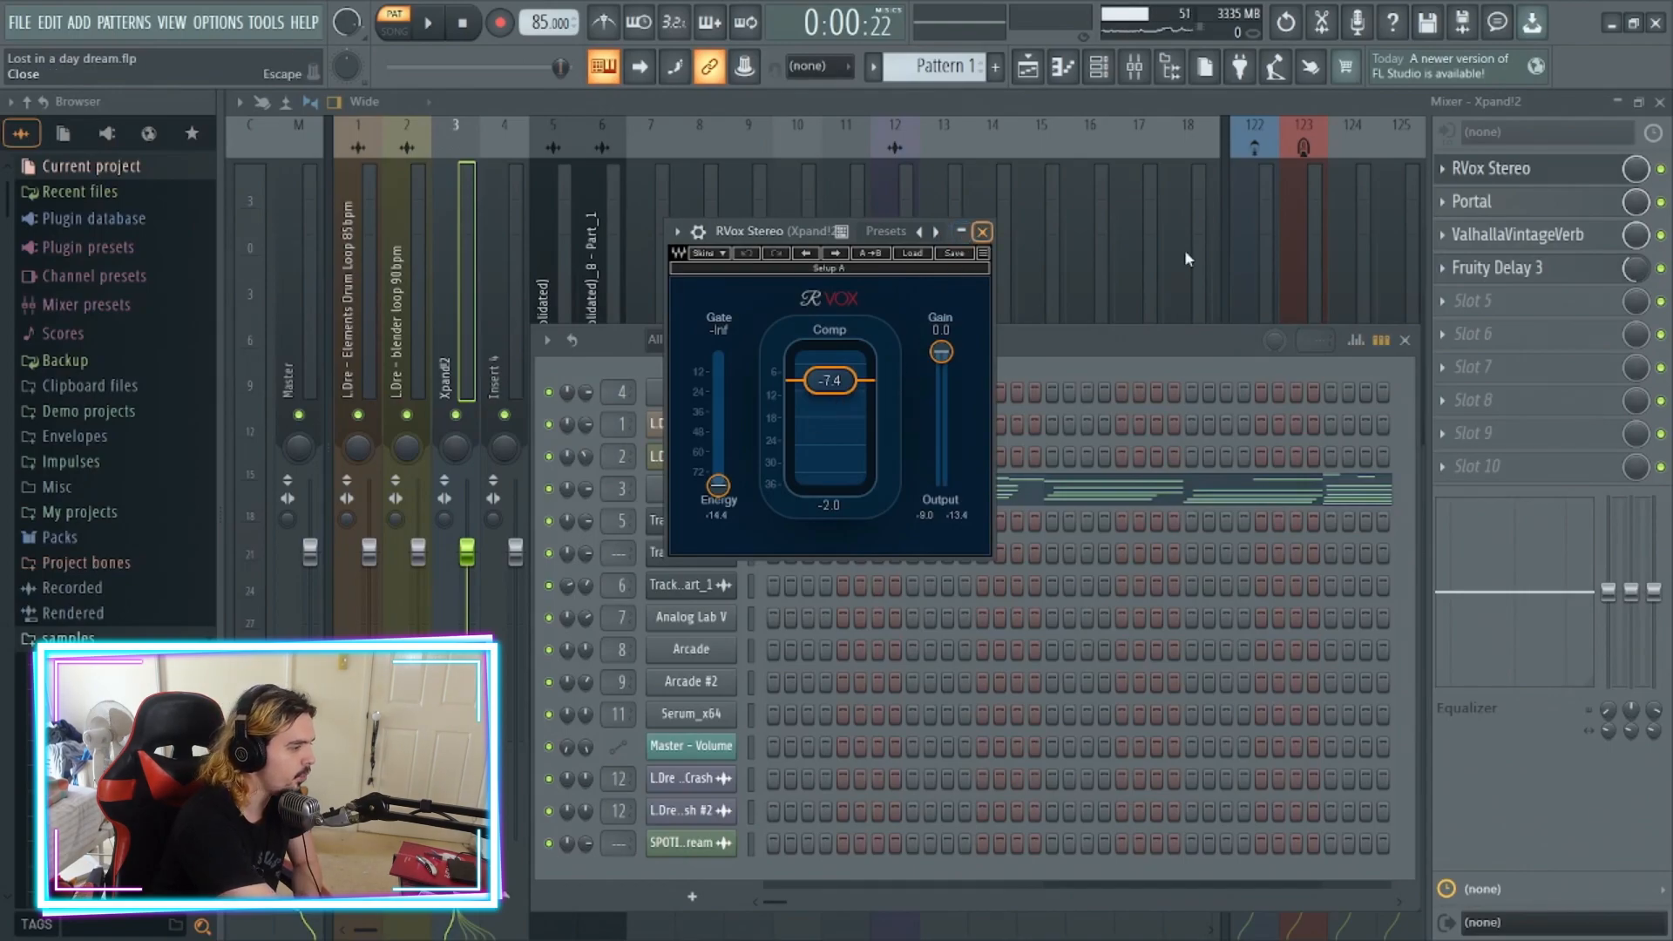
- Examine the Portal effect's settings on the Xpand!2 mixer track and close its window
{"action": "left_click", "coordinate": [1584, 205]}
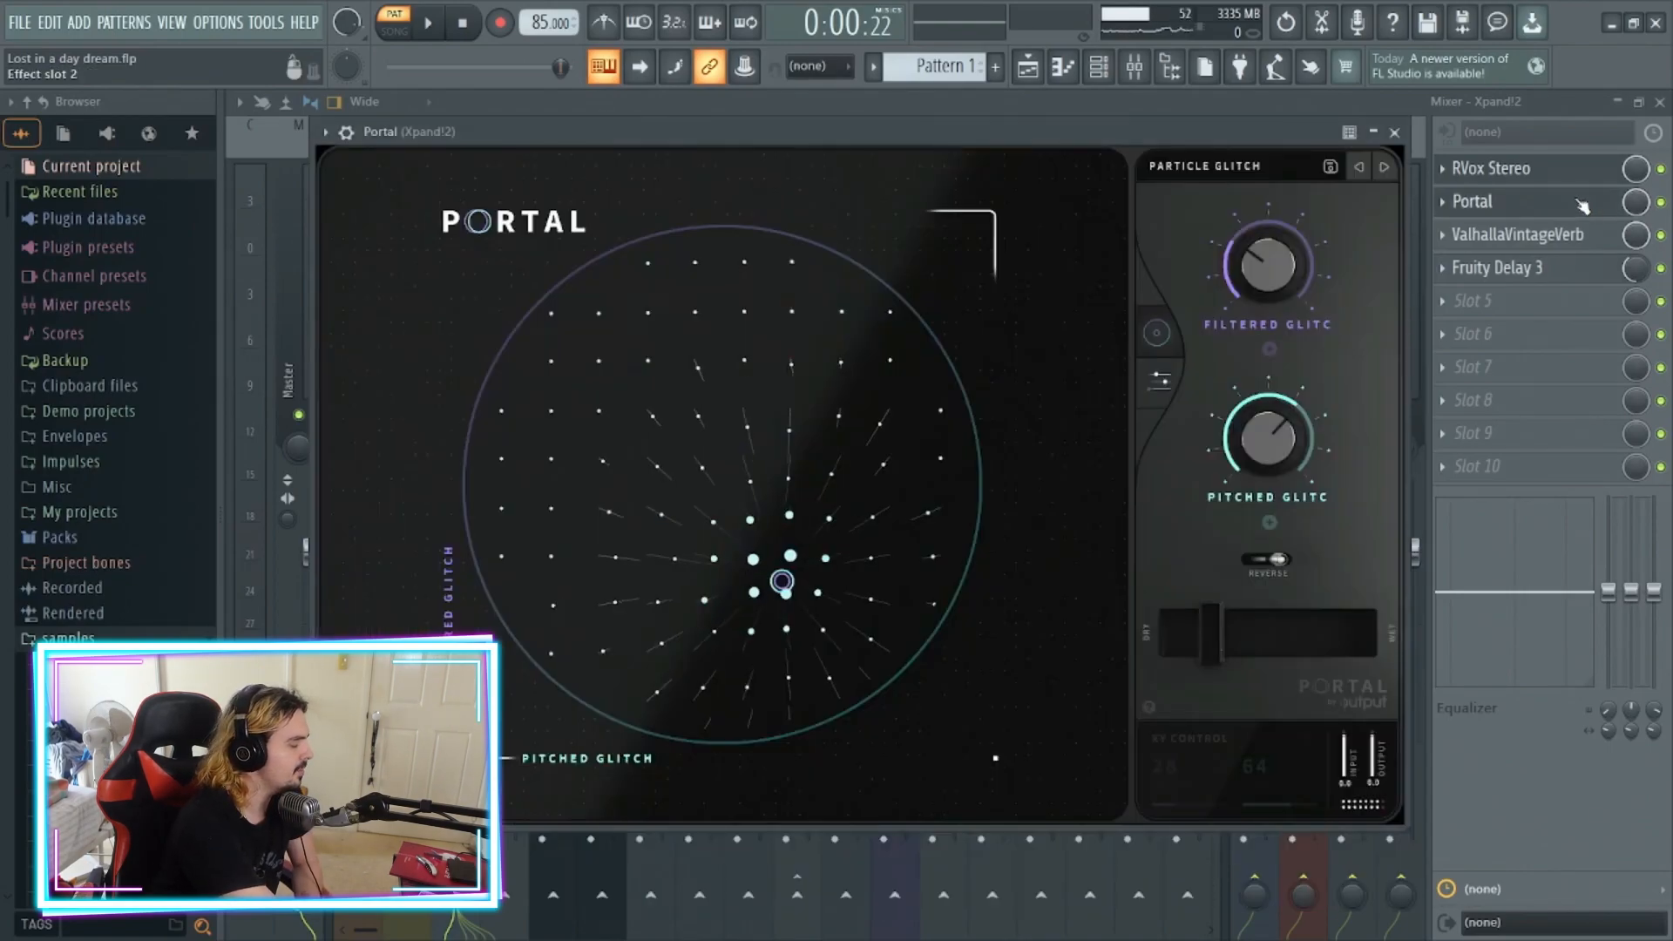
{"action": "left_click", "coordinate": [1584, 205]}
{"action": "left_click", "coordinate": [1556, 203]}
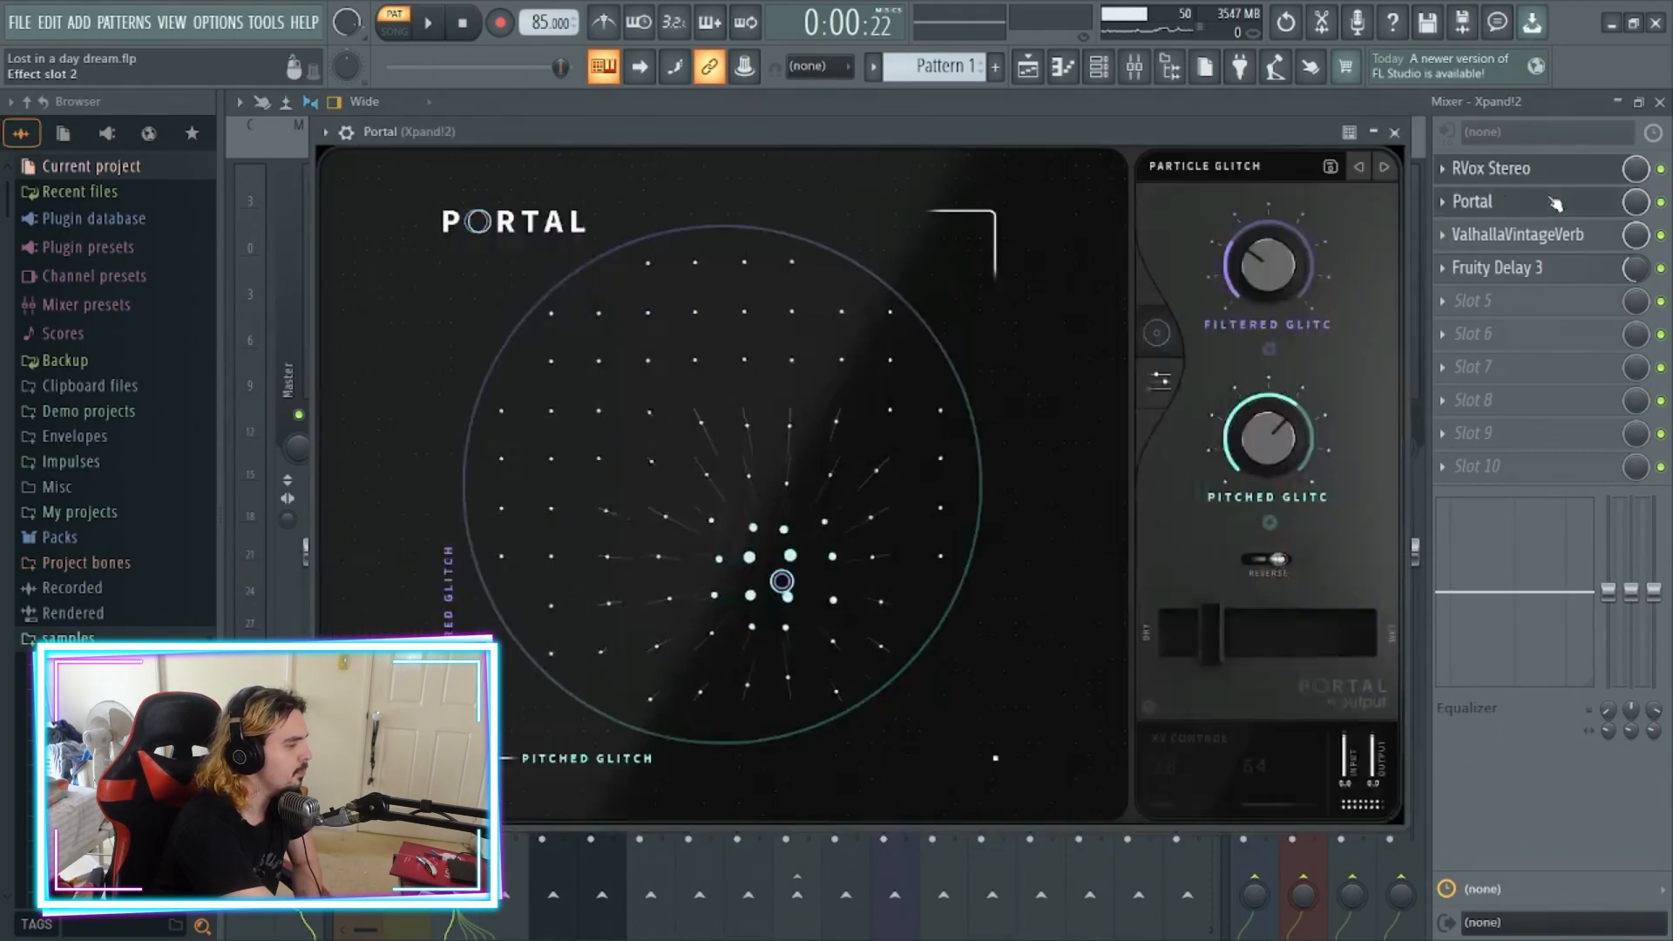
{"action": "left_click", "coordinate": [1395, 132]}
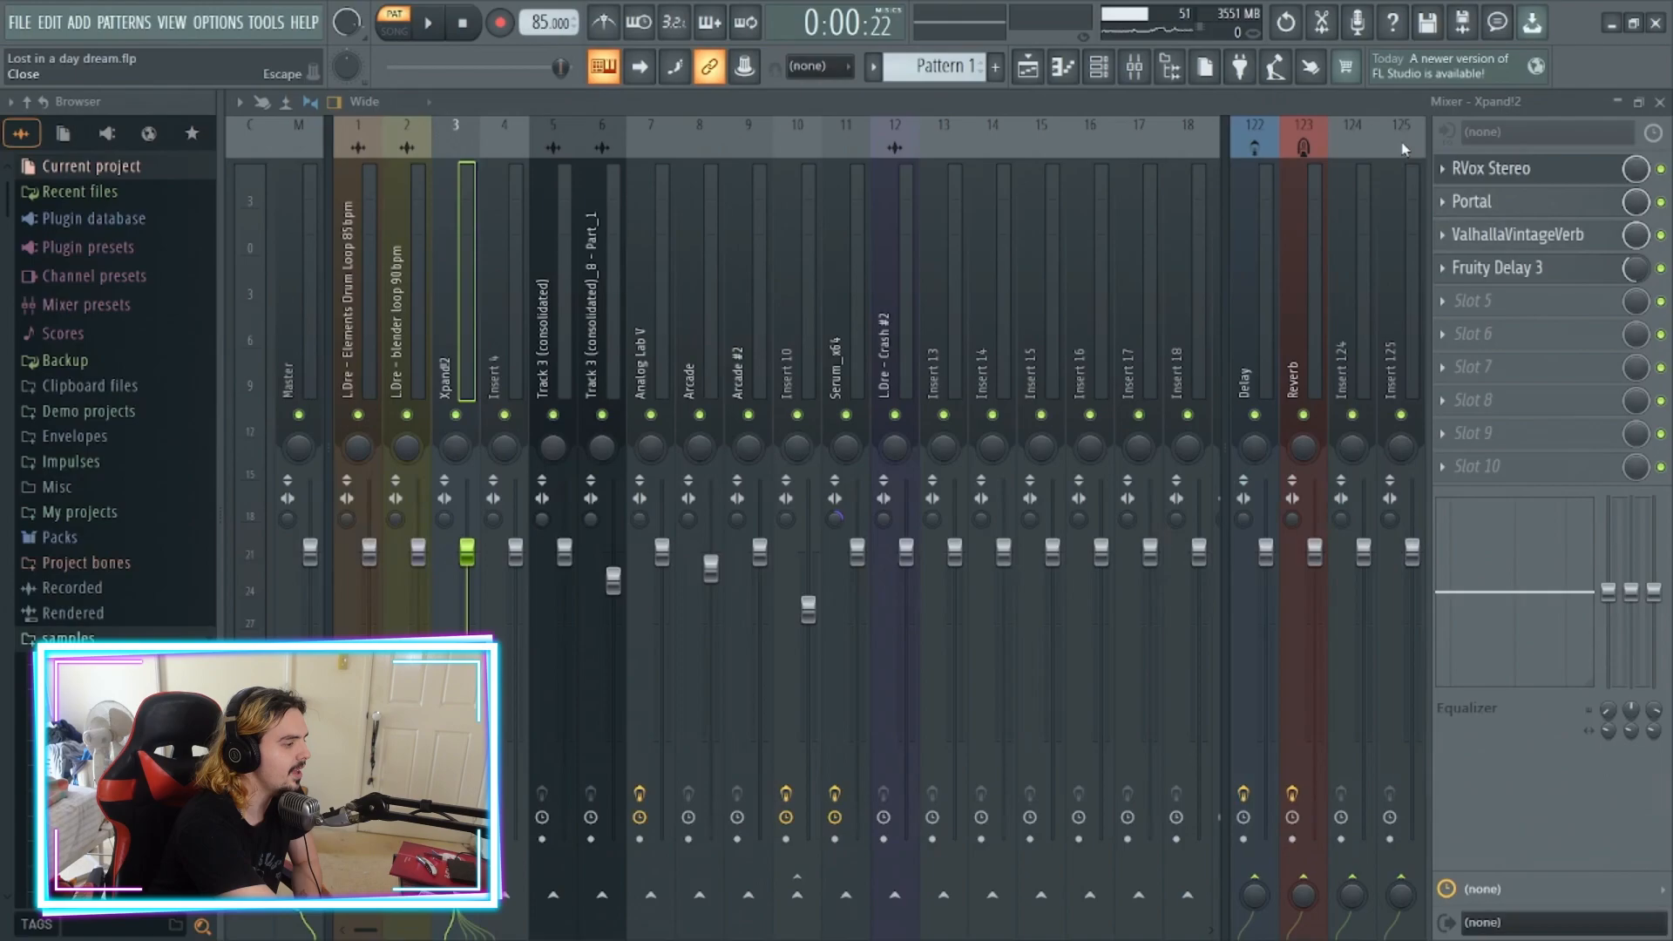
- Examine the ValhallaVintageVerb and Fruity Delay 3 settings on the Xpand!2 track, and return to the playlist
{"action": "left_click", "coordinate": [1534, 237]}
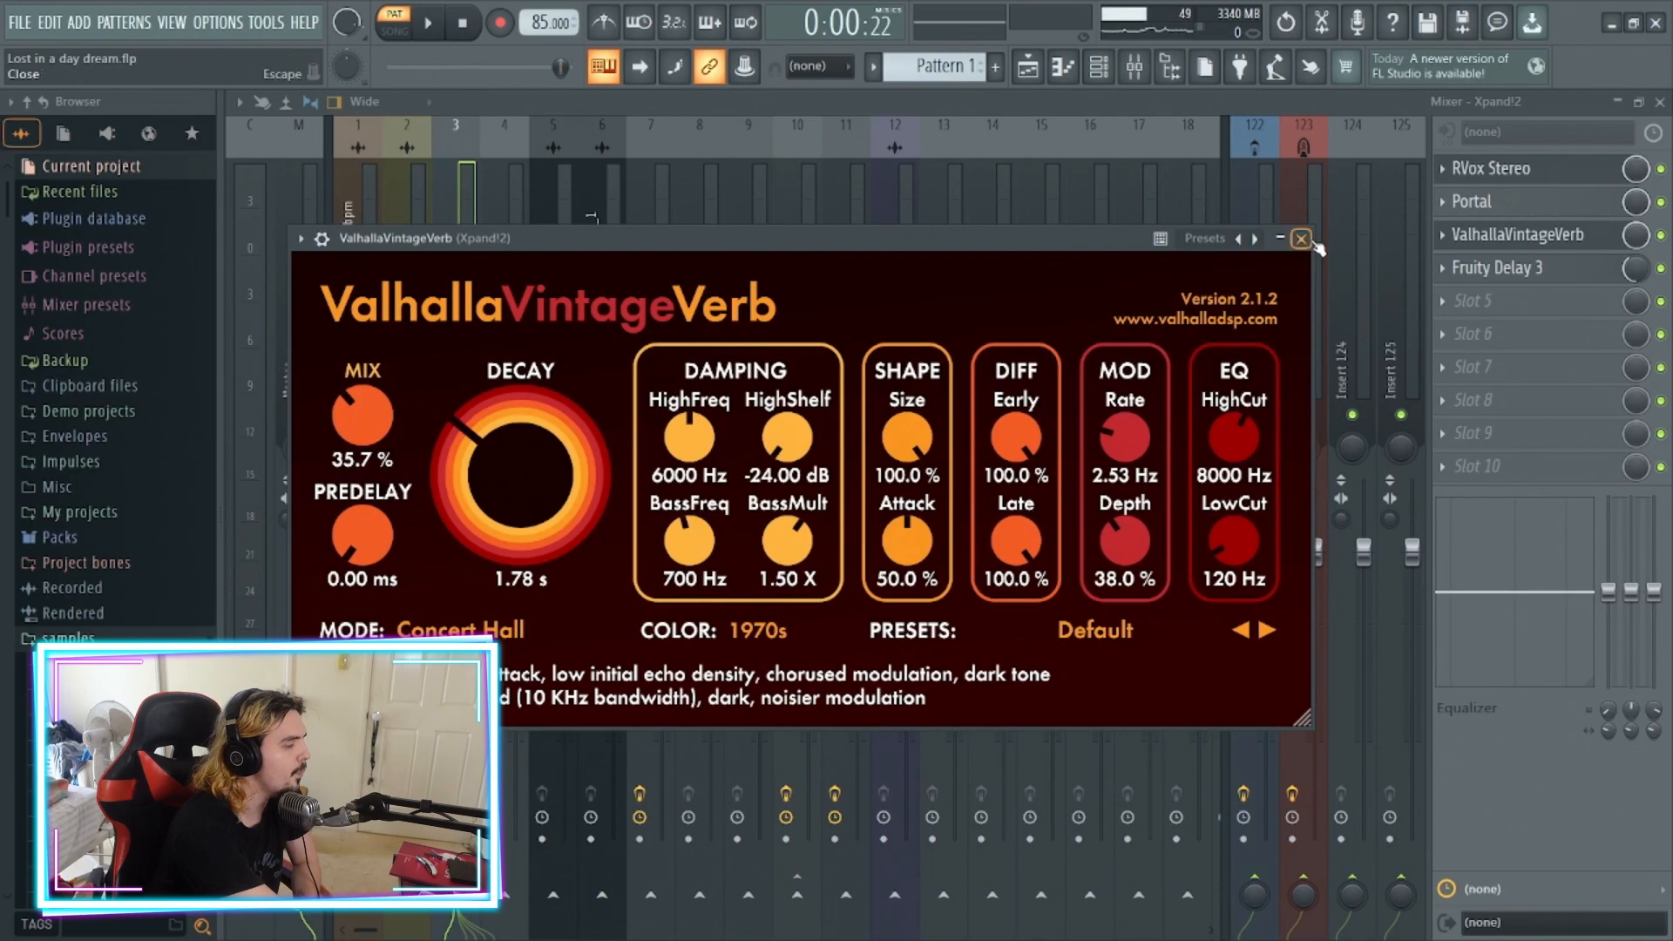
{"action": "left_click", "coordinate": [1301, 238]}
{"action": "left_click", "coordinate": [1503, 269]}
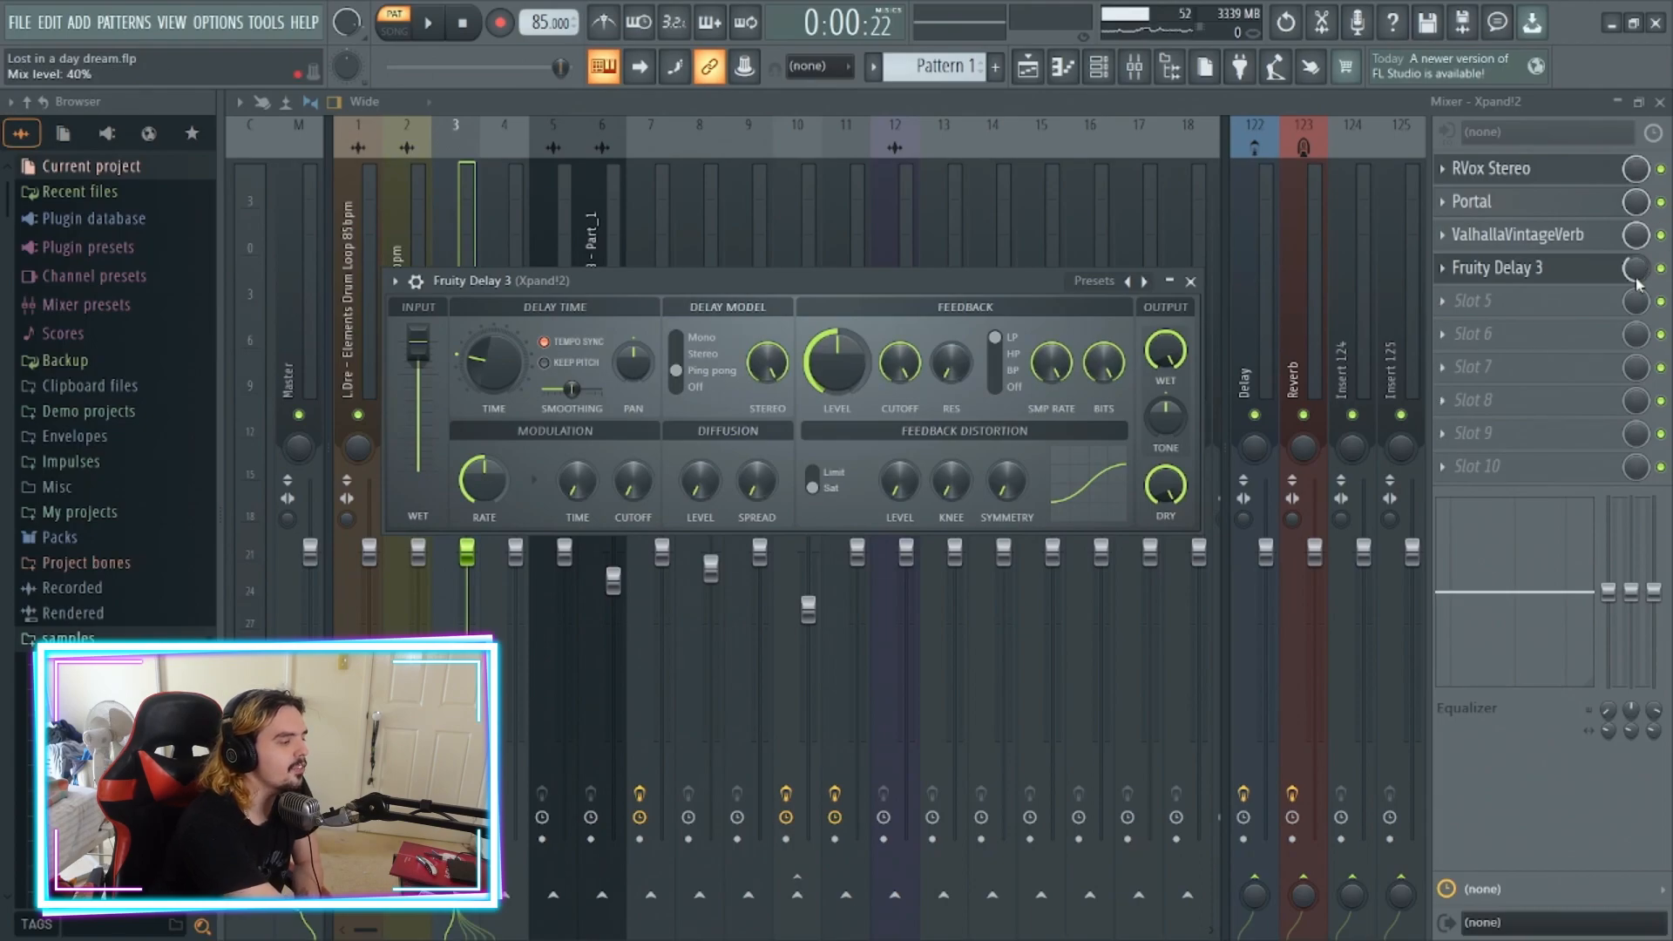
{"action": "left_click", "coordinate": [1190, 282]}
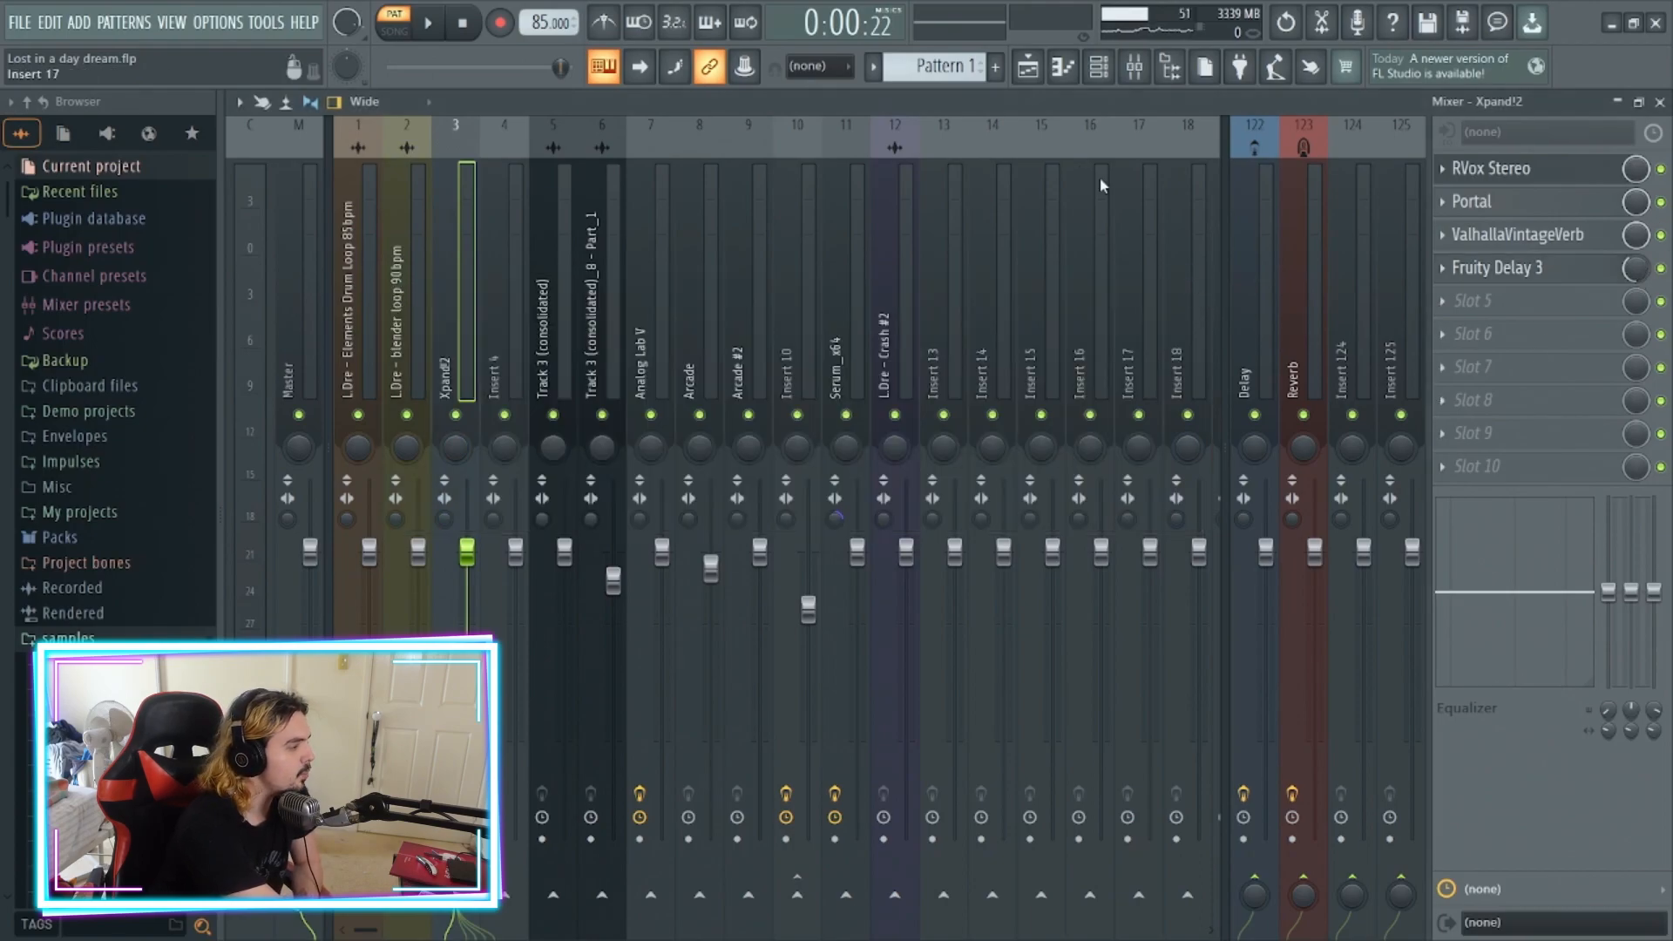
{"action": "left_click", "coordinate": [1028, 67]}
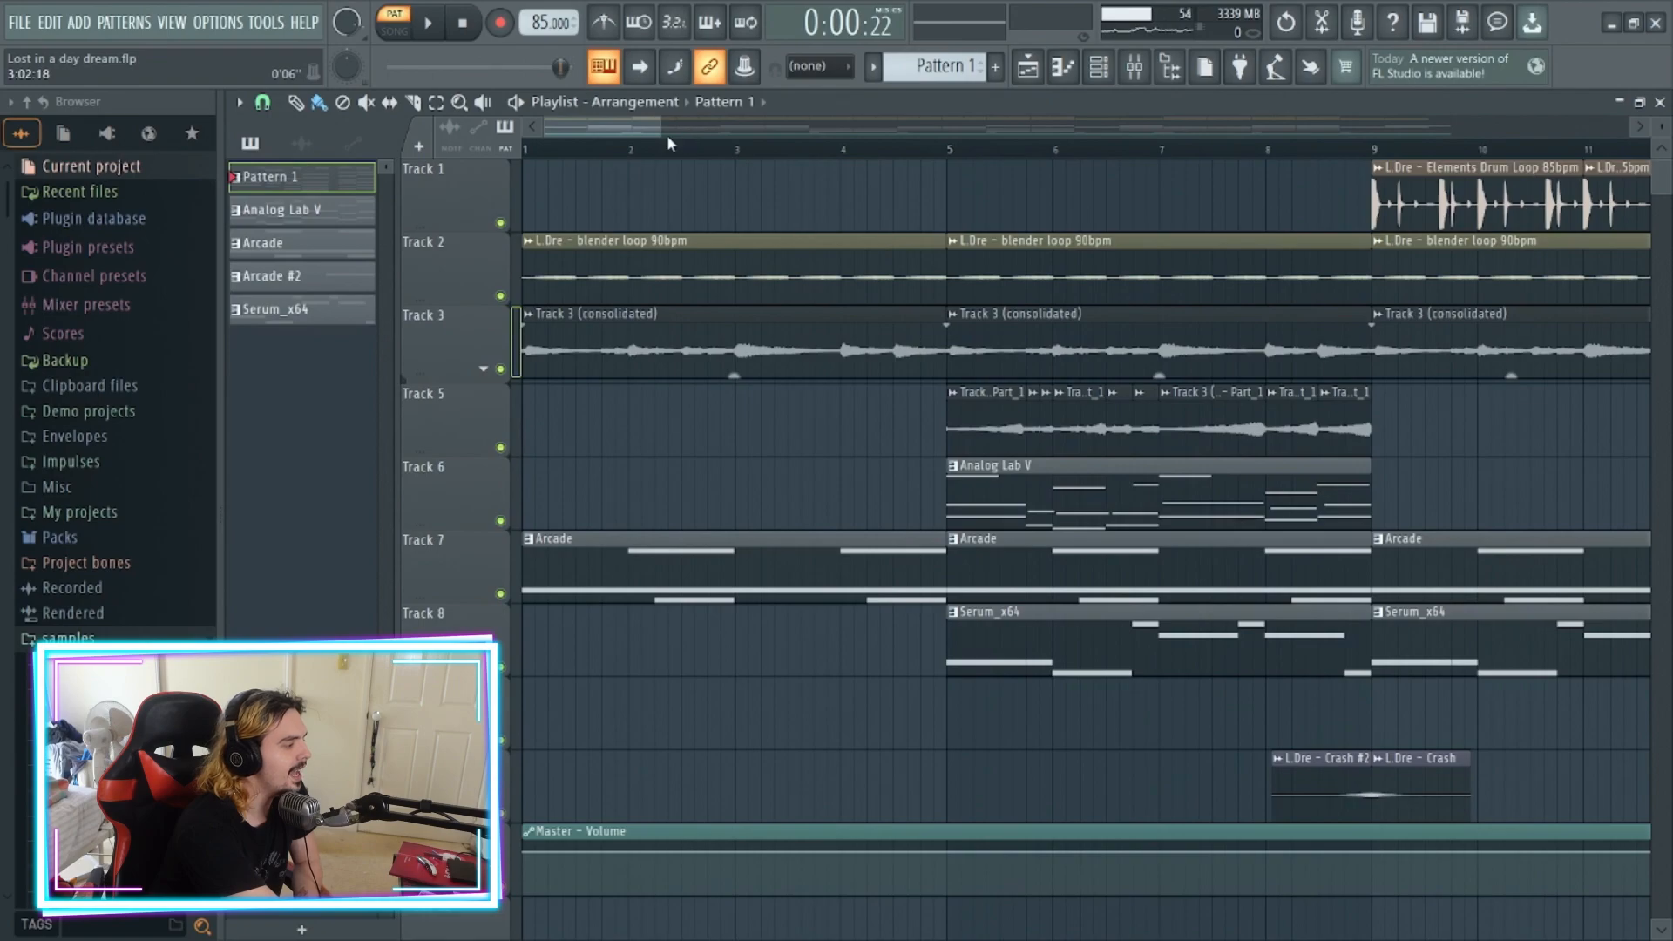
- Inspect the time stretching and precomputed effects settings of the chopped audio clip on Track 5, and close its window
{"action": "left_click_drag", "start_coordinate": [660, 125], "coordinate": [703, 128]}
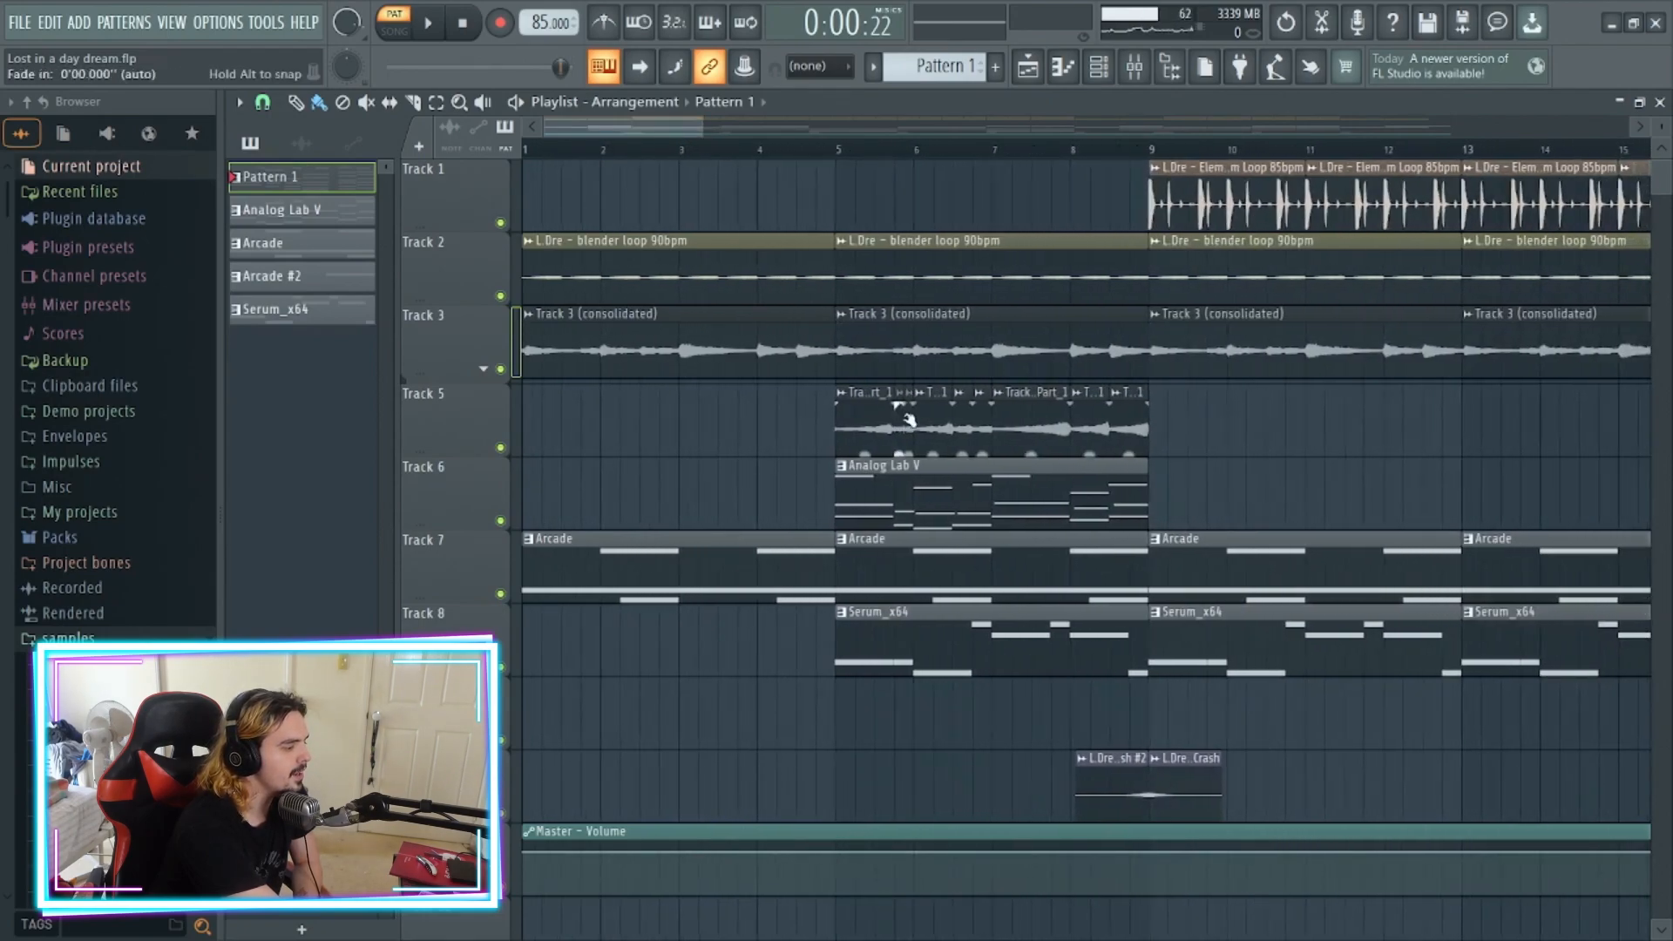
{"action": "double_click", "coordinate": [1007, 427]}
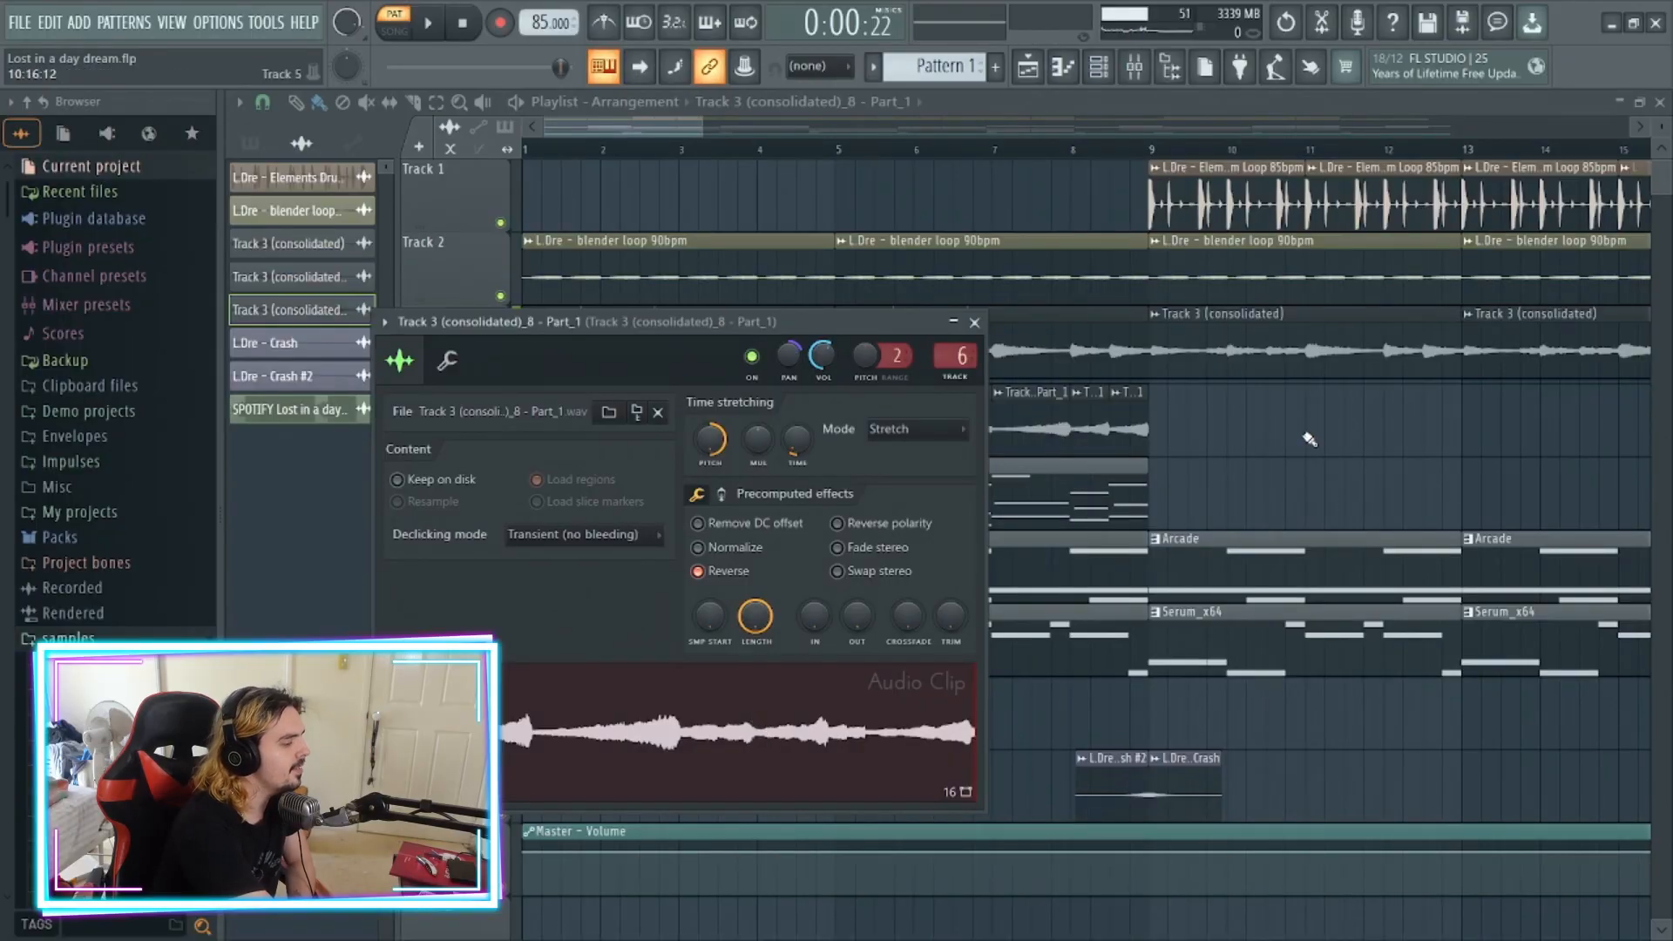
{"action": "right_click", "coordinate": [1308, 439]}
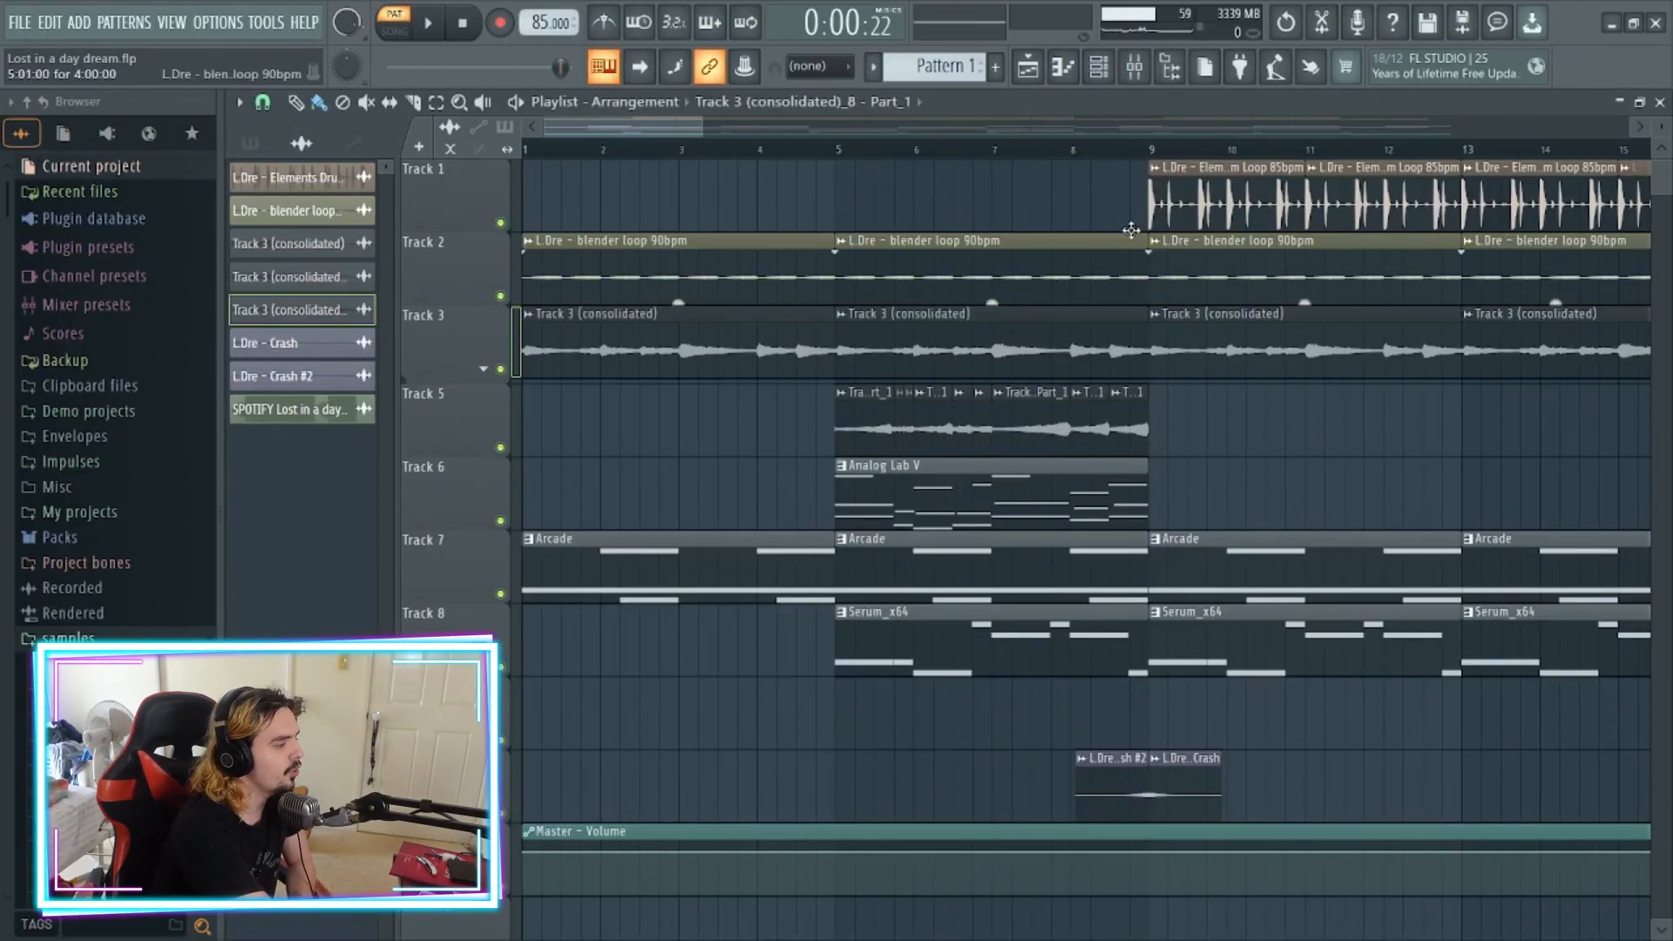
- Check which preset is loaded in the Analog Lab V instrument channel and close the plugin window
{"action": "left_click", "coordinate": [1099, 67]}
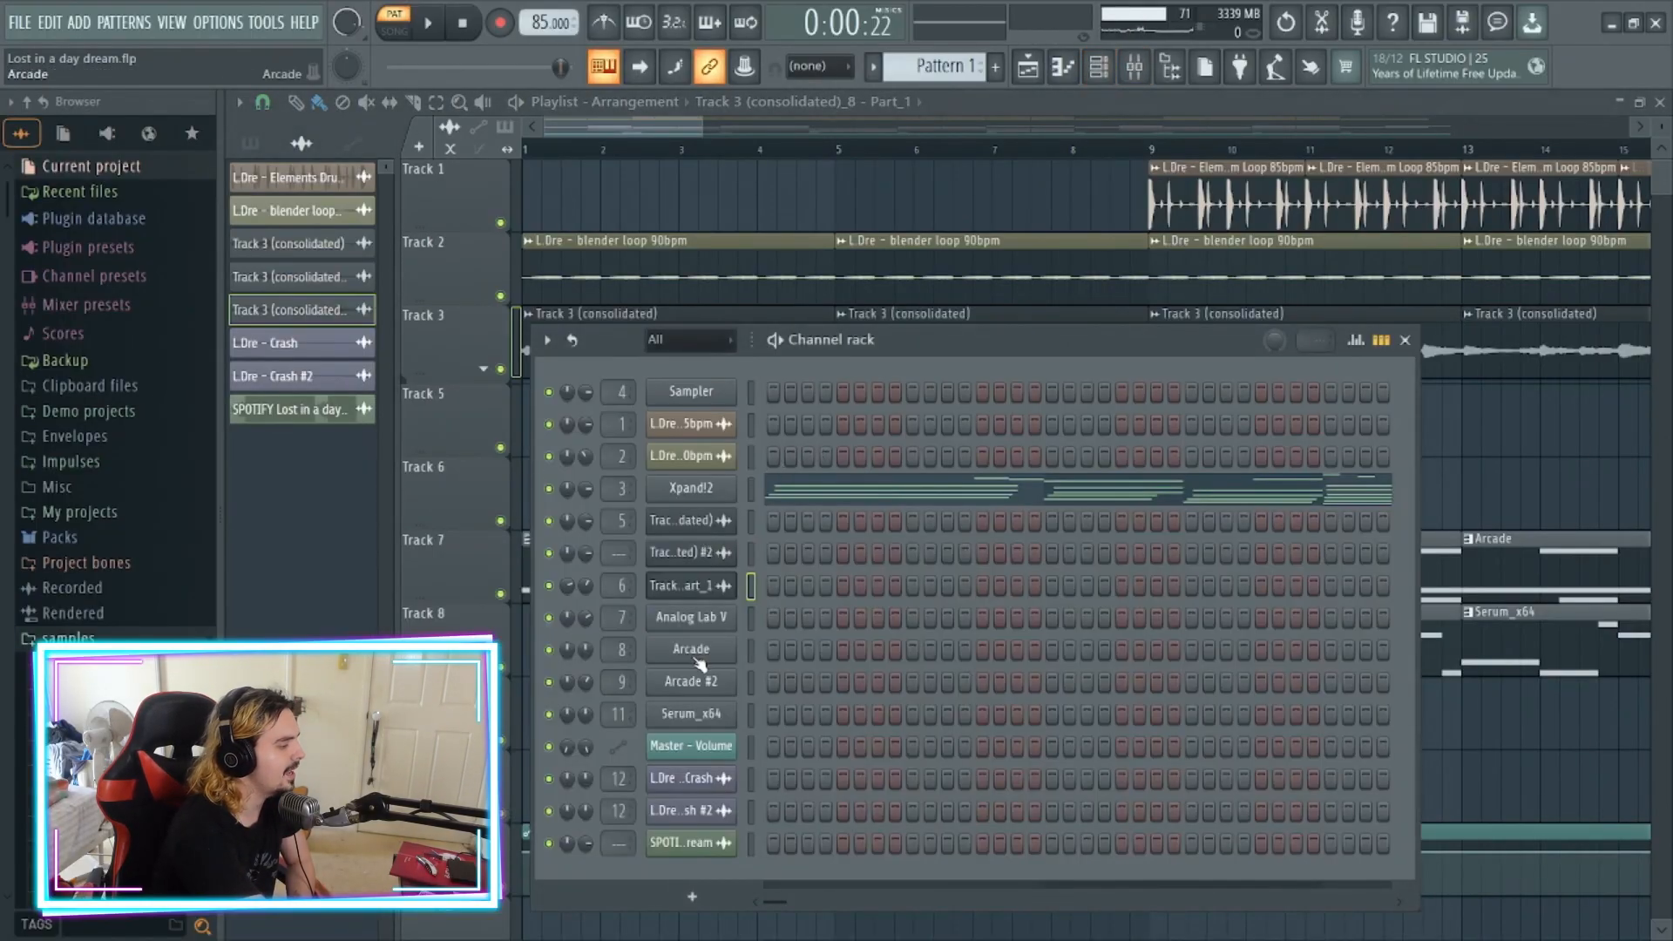
{"action": "left_click", "coordinate": [694, 621]}
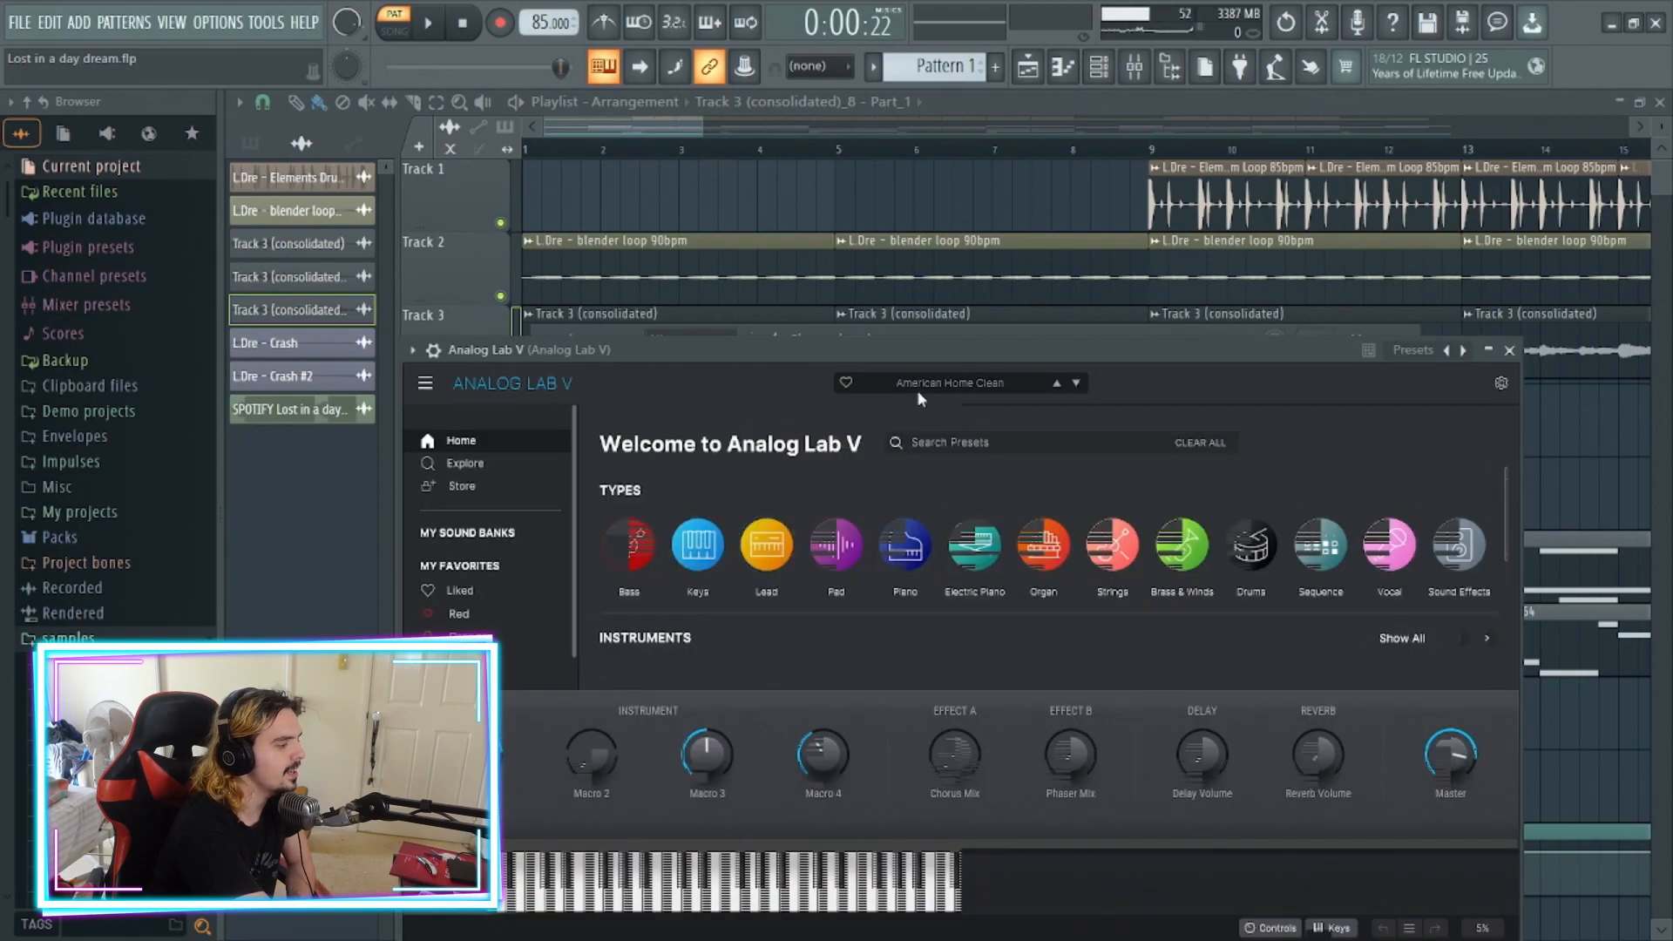
{"action": "left_click", "coordinate": [1513, 359]}
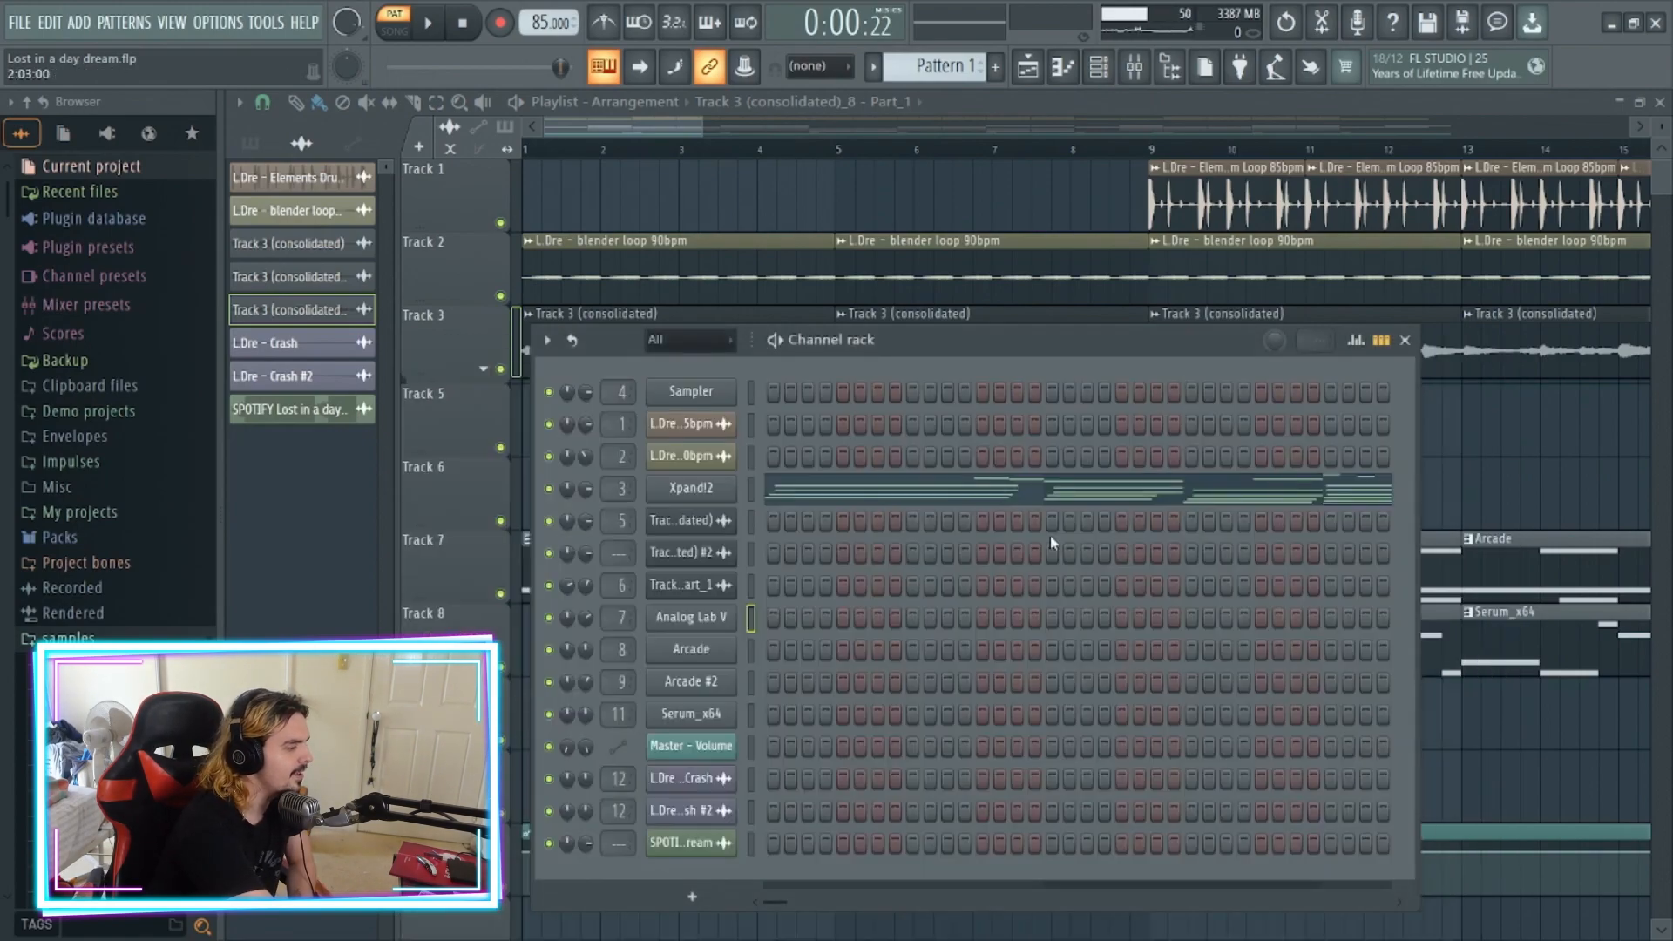
- Switch to the Analog Lab V pattern, open its notes in the piano roll, and select the lower chord notes
{"action": "scroll", "coordinate": [937, 73], "scroll_direction": "down", "scroll_amount": 1}
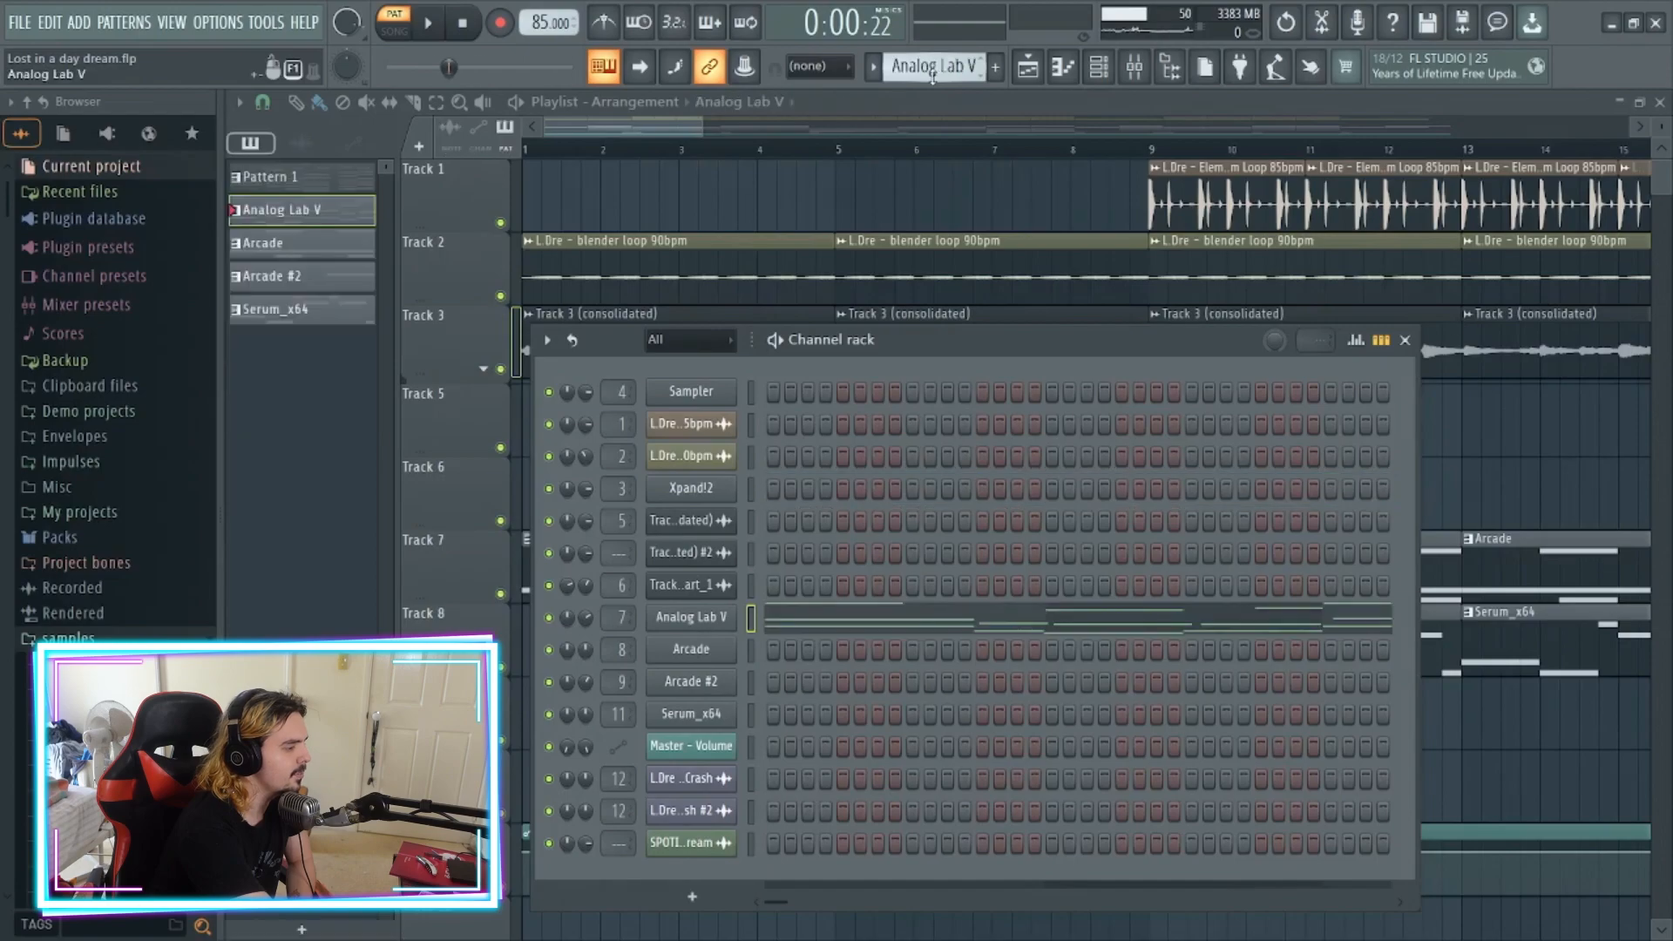
{"action": "left_click", "coordinate": [903, 617]}
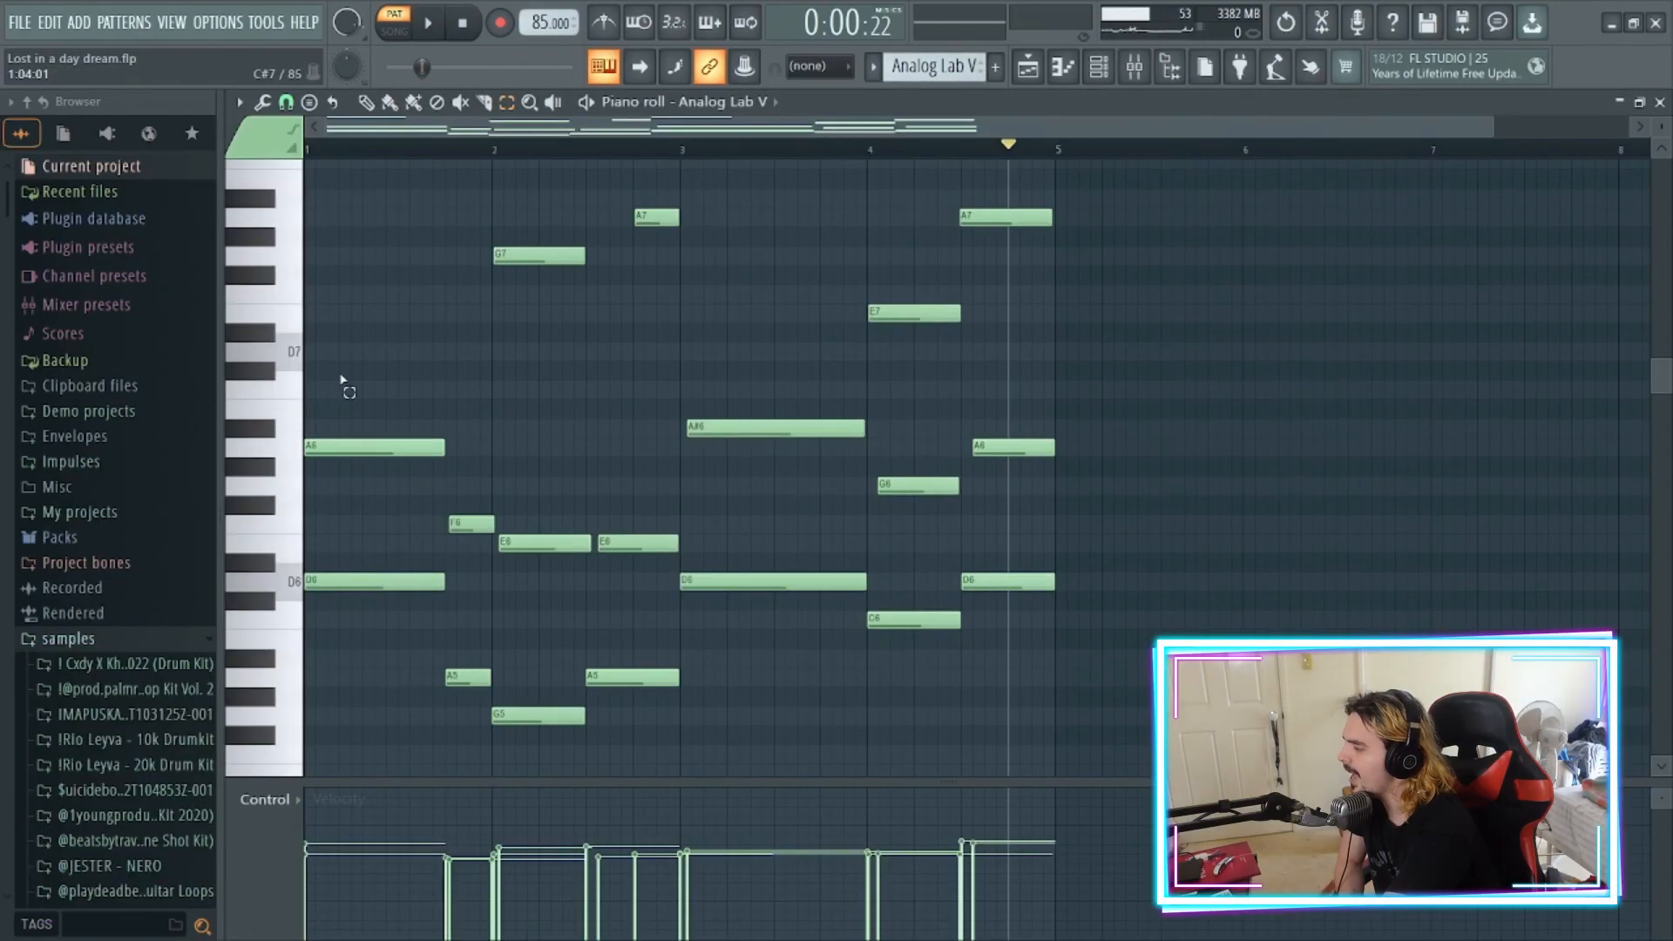
{"action": "left_click_drag", "start_coordinate": [331, 363], "coordinate": [911, 763]}
{"action": "left_click_drag", "start_coordinate": [1021, 815], "coordinate": [1141, 622]}
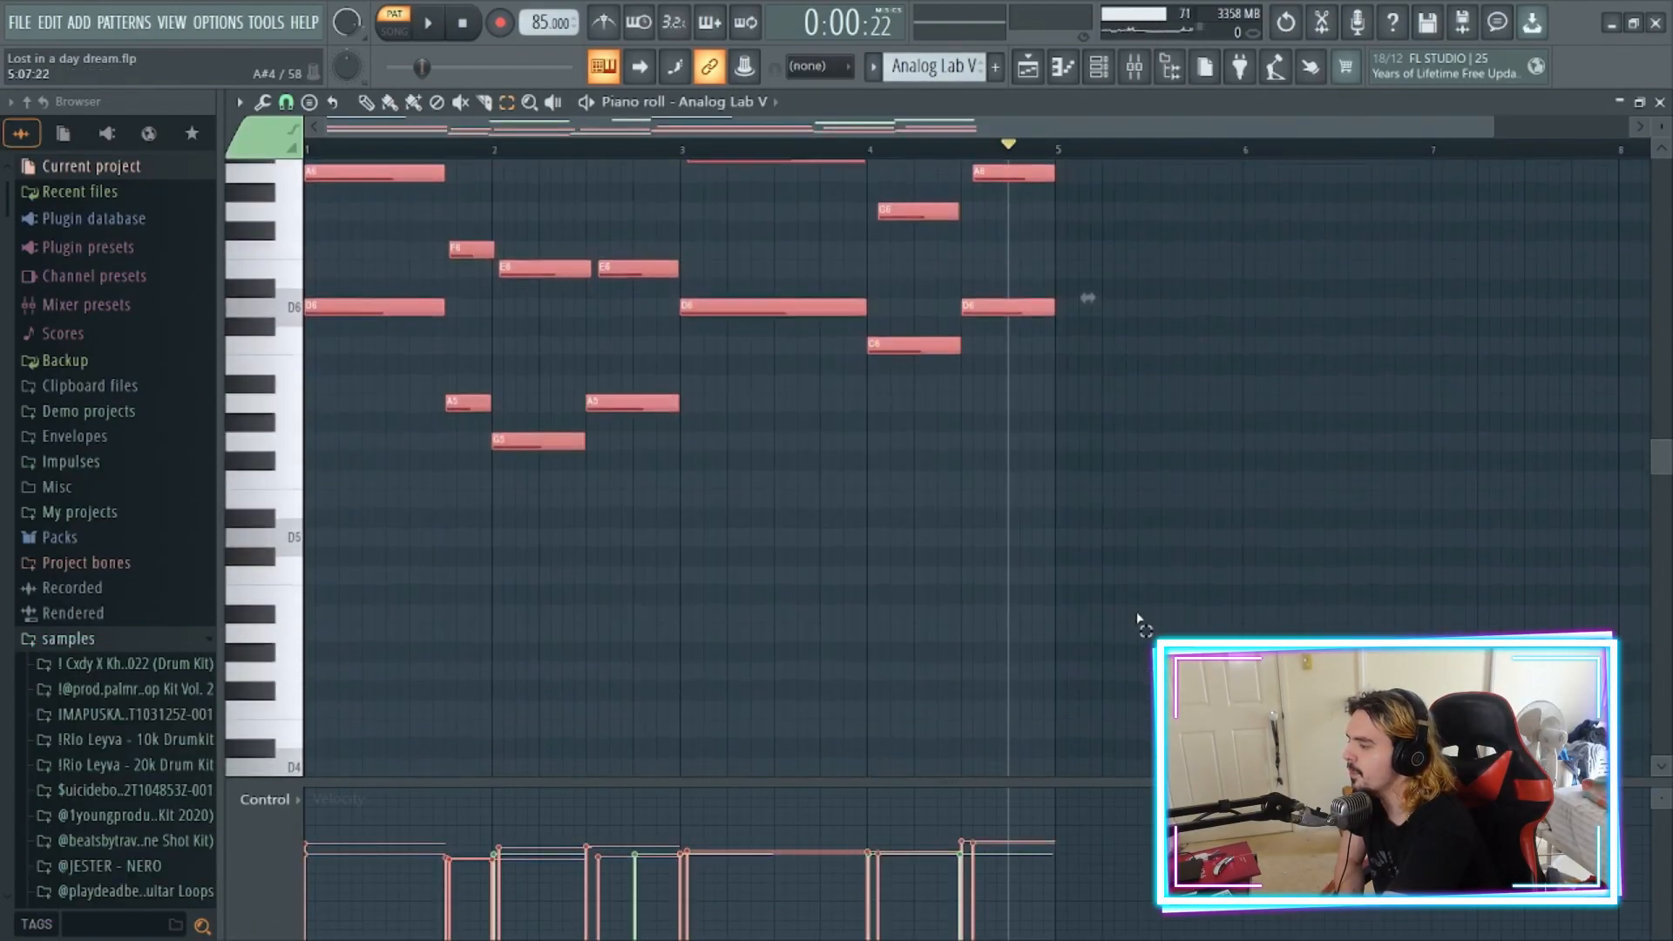
- Select the high melody notes above the chords in the Analog Lab V pattern
{"action": "scroll", "coordinate": [1141, 622], "scroll_direction": "up", "scroll_amount": 7}
{"action": "scroll", "coordinate": [1063, 514], "scroll_direction": "up", "scroll_amount": 1}
{"action": "left_click_drag", "start_coordinate": [1072, 544], "coordinate": [267, 254]}
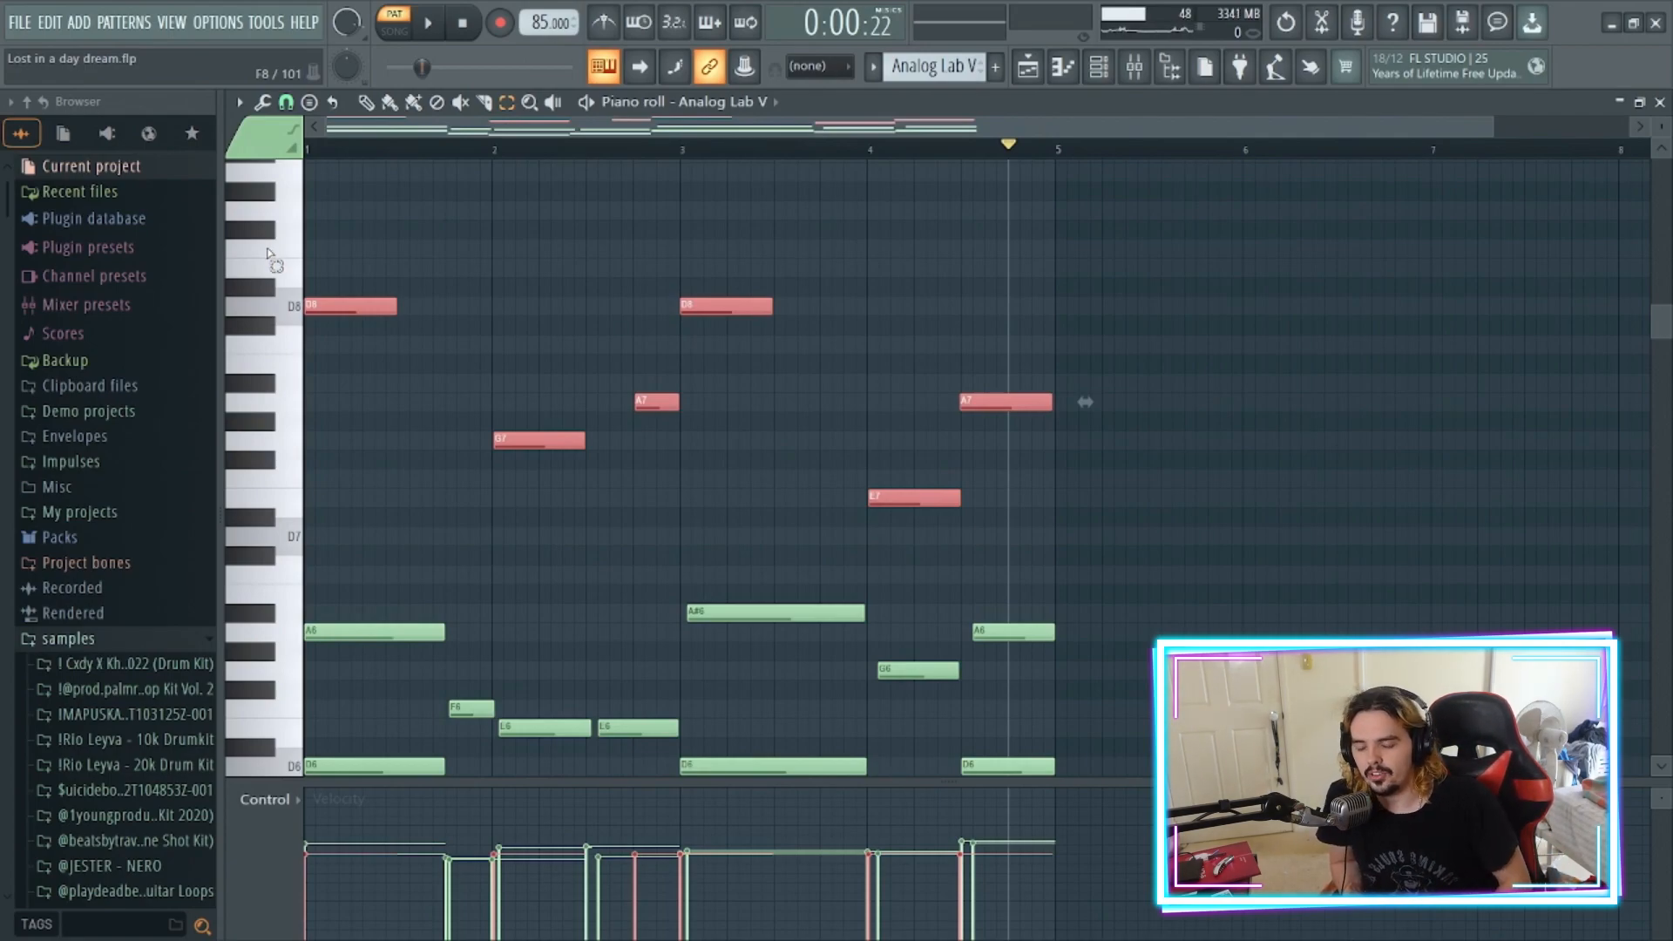
{"action": "scroll", "coordinate": [267, 253], "scroll_direction": "down", "scroll_amount": 2}
- Play the Analog Lab V pattern from the start to hear its chords and melody, and stop playback near its end
{"action": "left_click", "coordinate": [462, 24]}
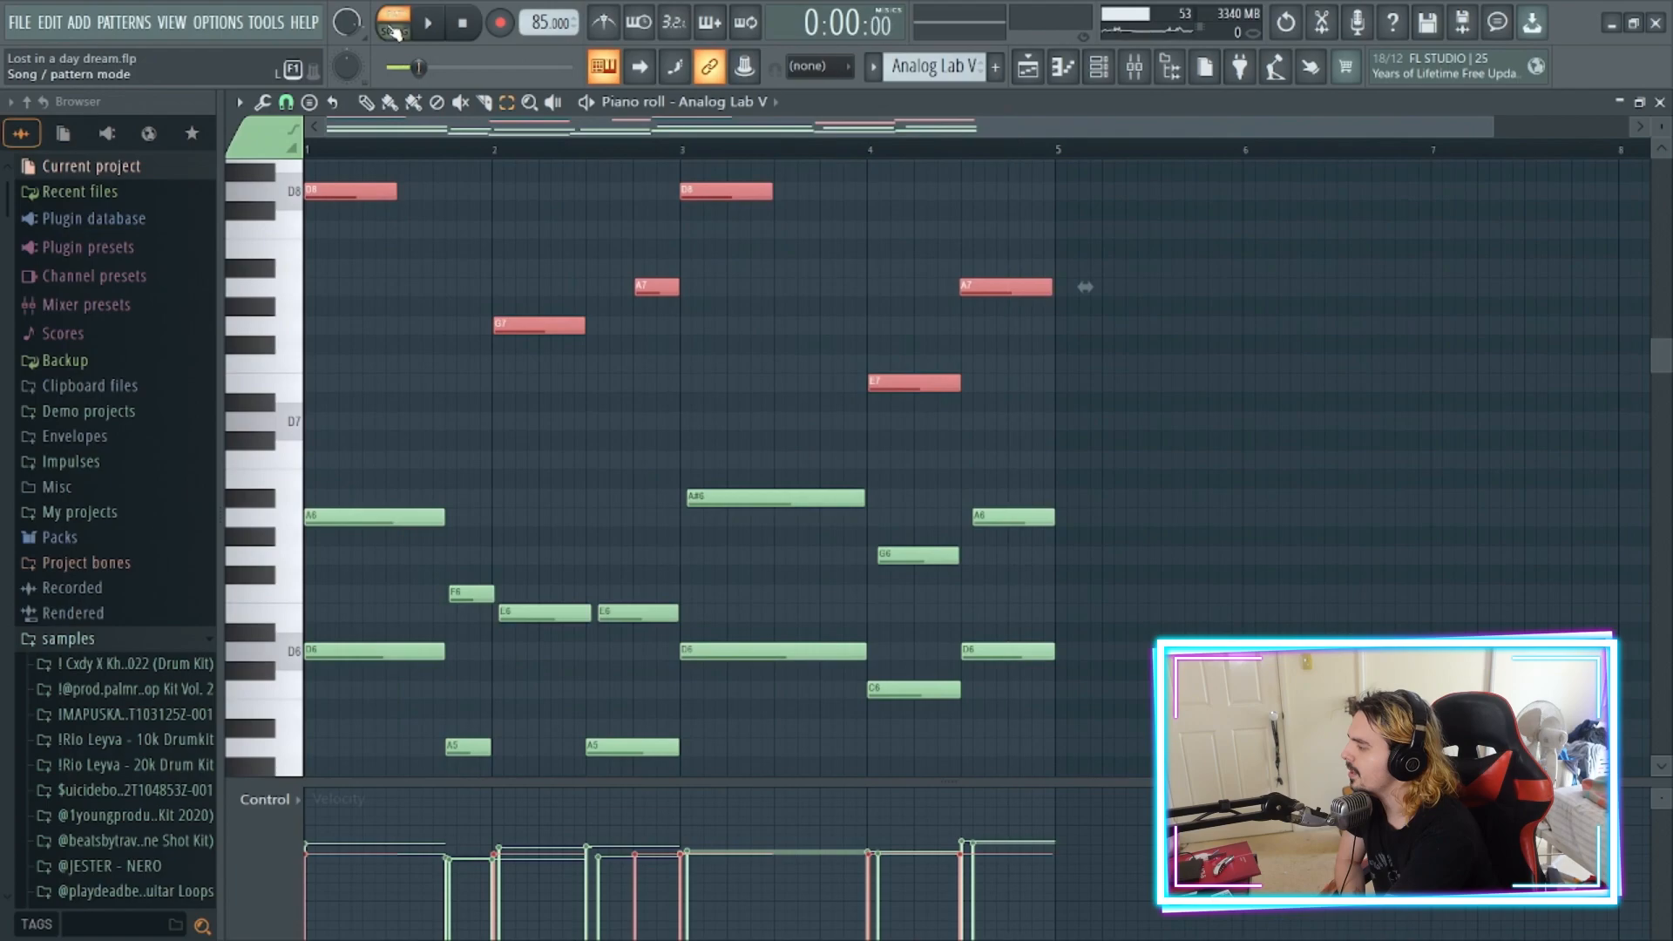
{"action": "left_click", "coordinate": [433, 27]}
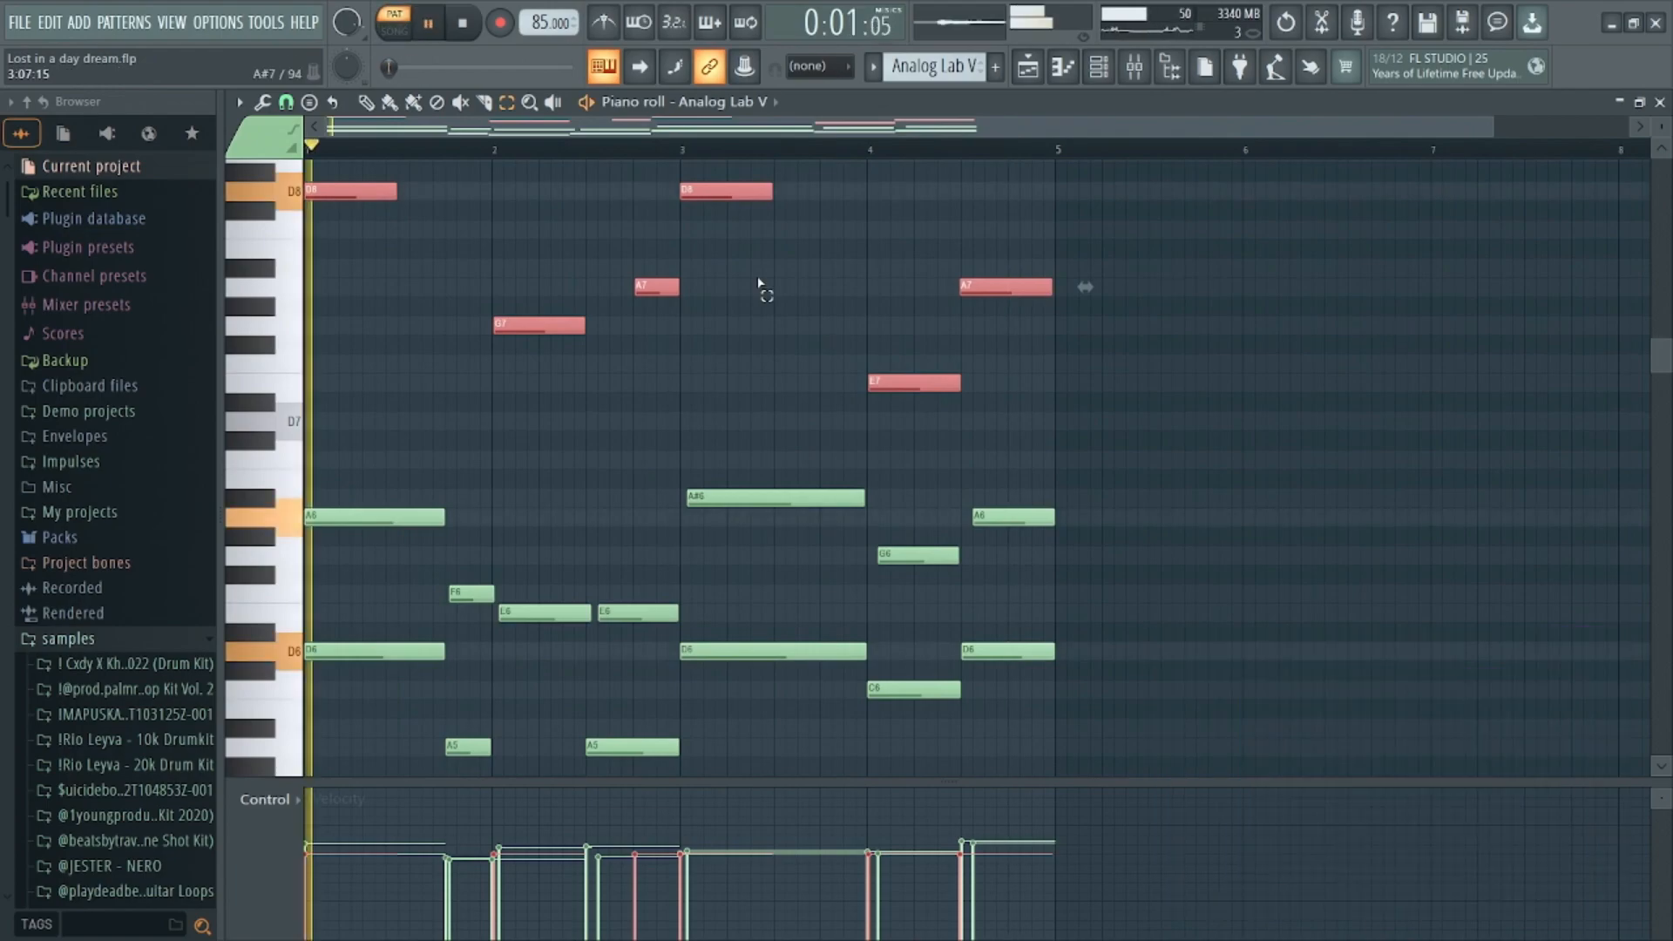
{"action": "scroll", "coordinate": [767, 284], "scroll_direction": "down", "scroll_amount": 1}
{"action": "scroll", "coordinate": [828, 280], "scroll_direction": "down", "scroll_amount": 1}
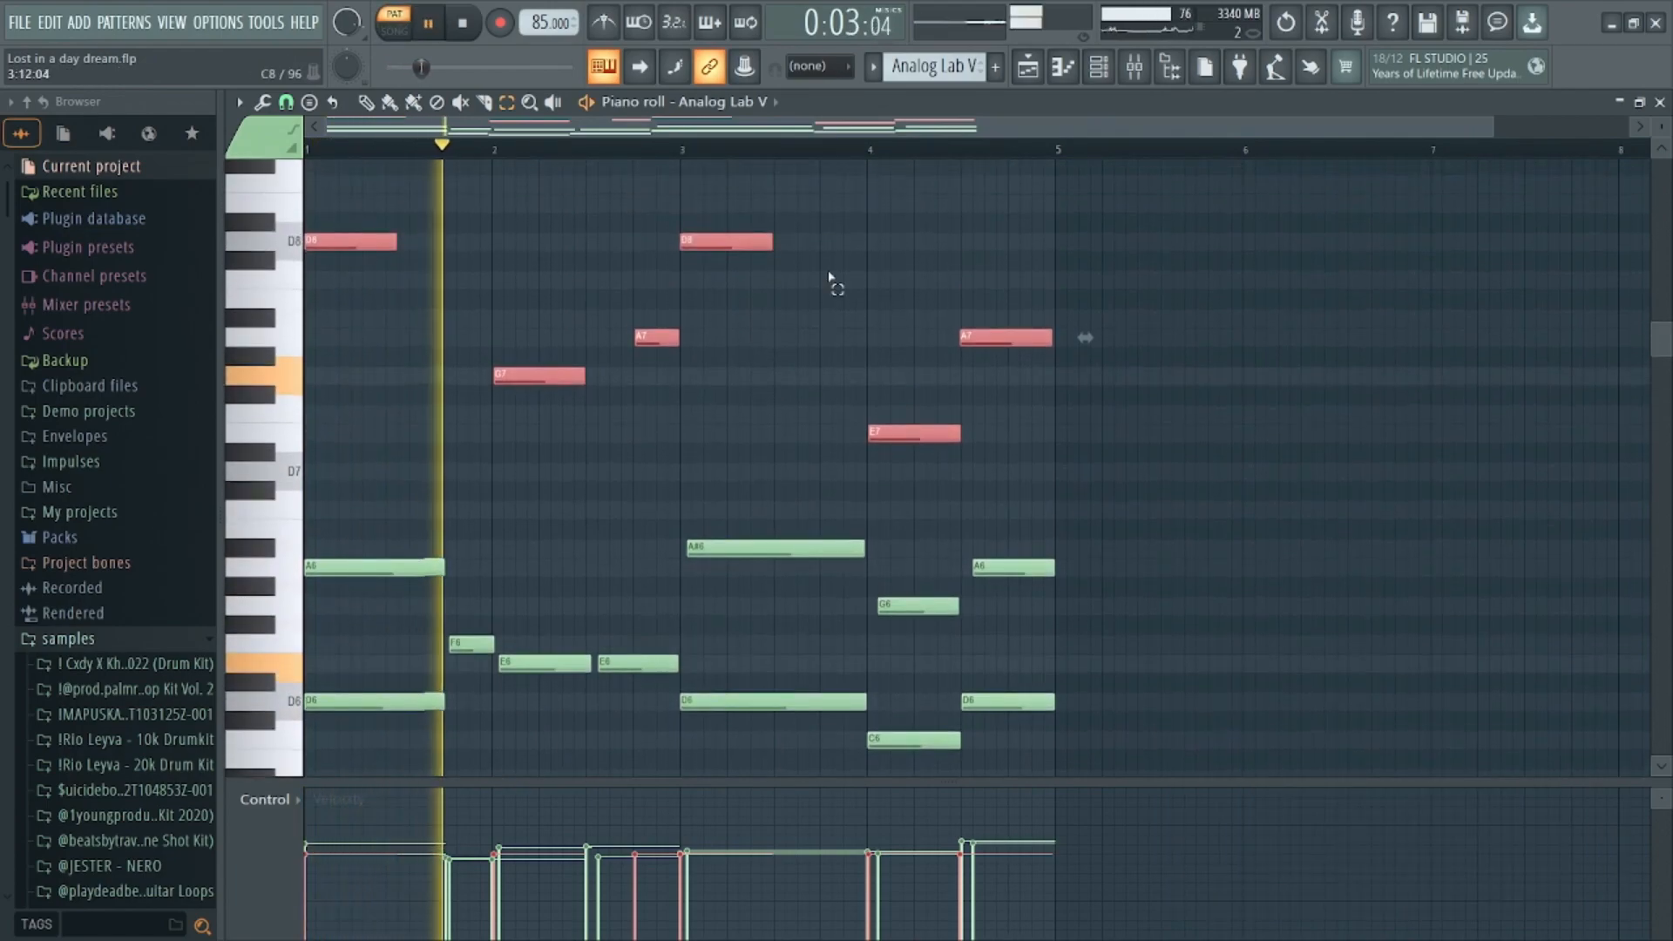
{"action": "scroll", "coordinate": [829, 280], "scroll_direction": "down", "scroll_amount": 1}
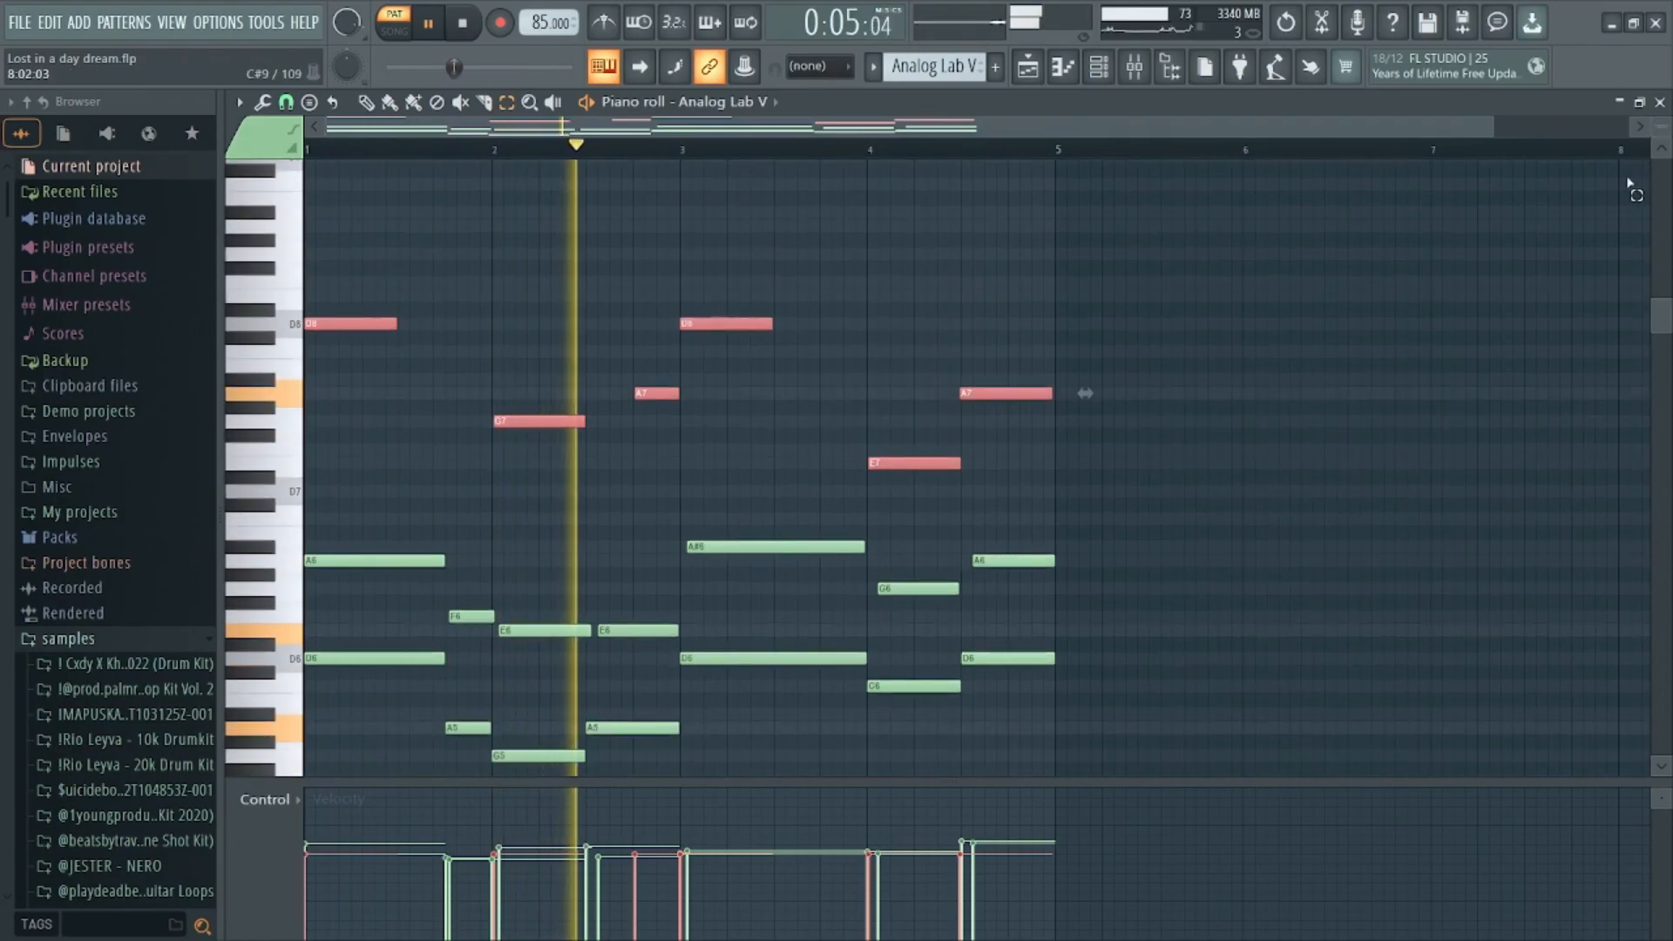
{"action": "scroll", "coordinate": [1623, 196], "scroll_direction": "down", "scroll_amount": 1}
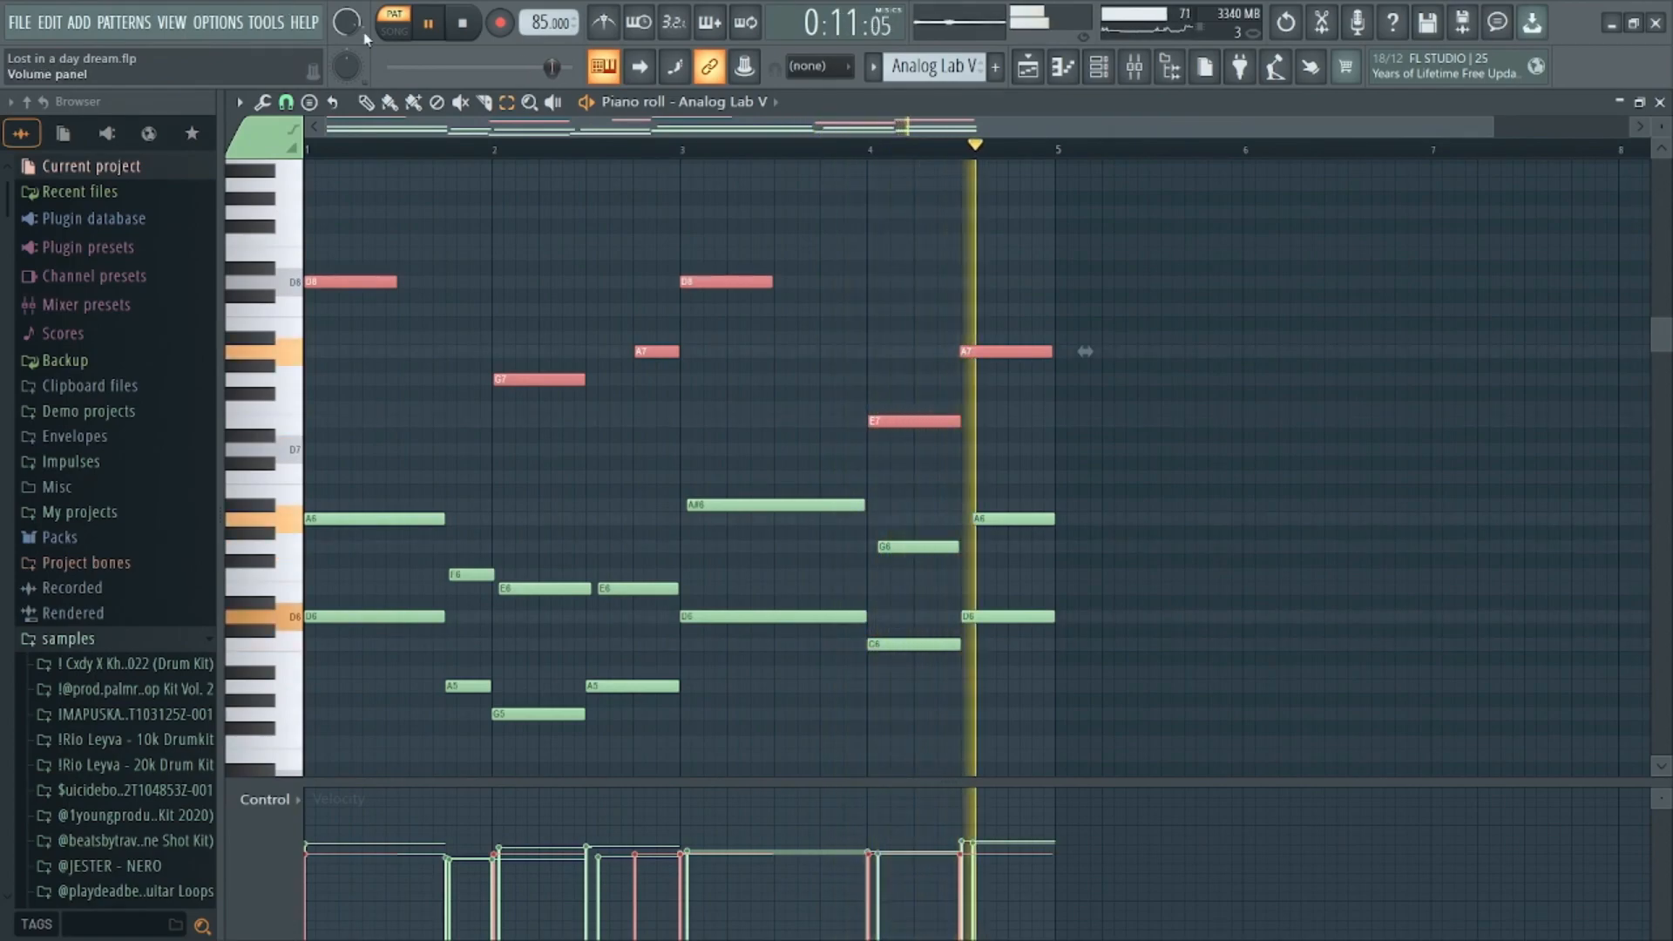
{"action": "key", "text": "space"}
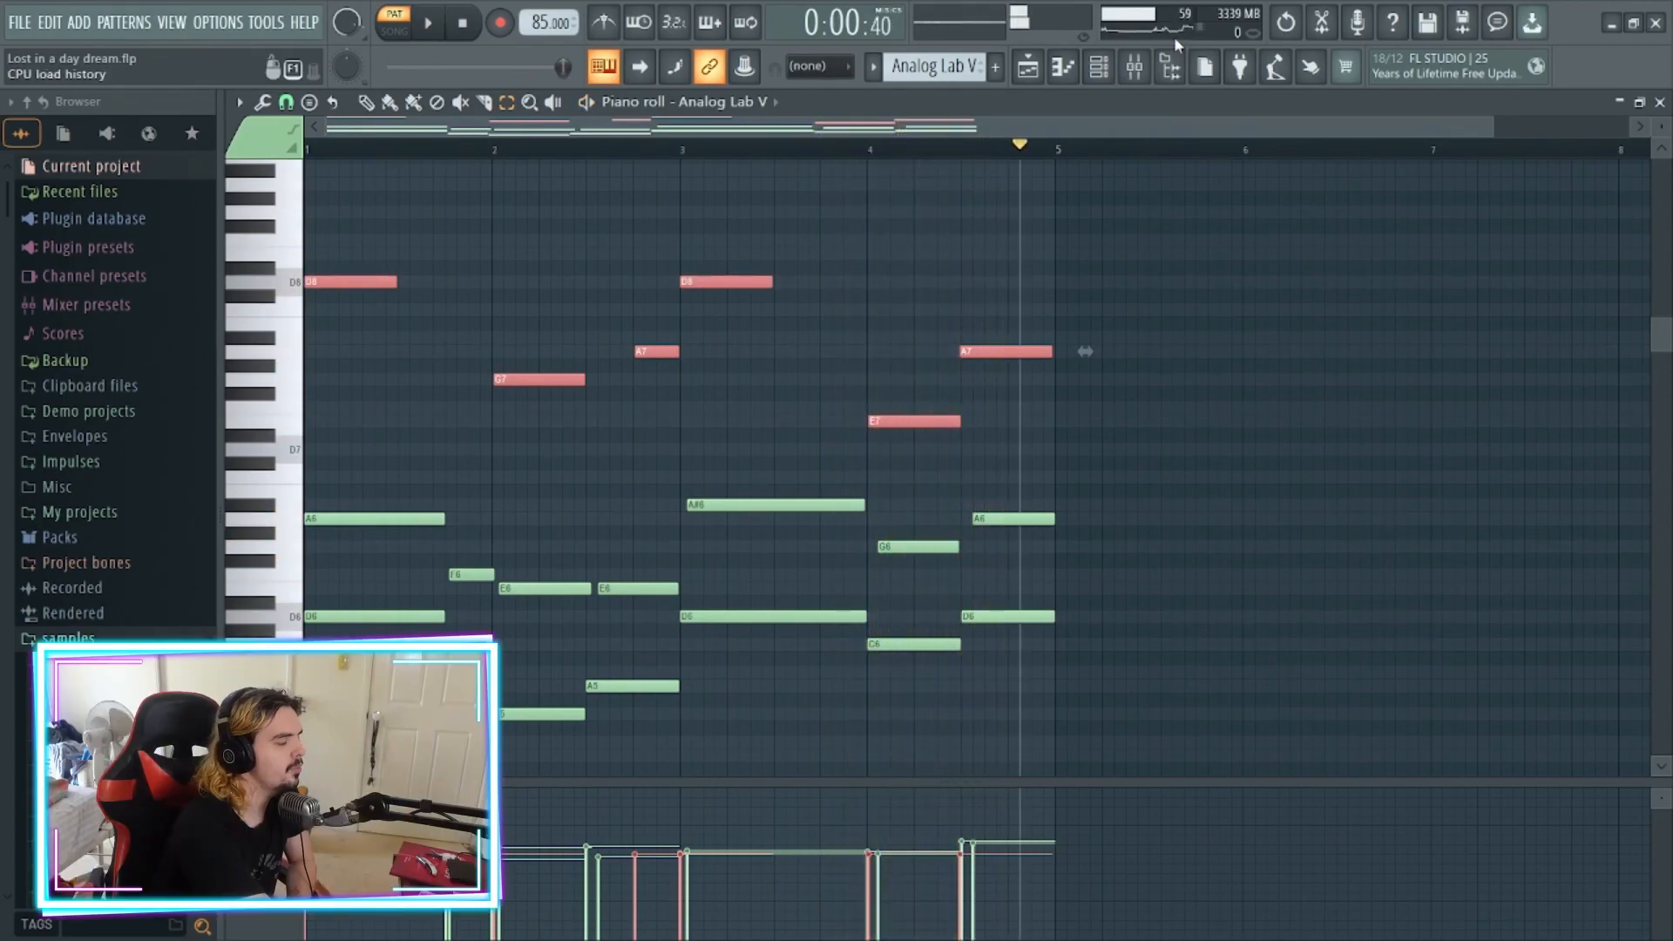
- Examine the Fruity parametric EQ 2 and soothe2 settings on the Analog Lab V mixer track, and return to the playlist
{"action": "left_click", "coordinate": [1135, 66]}
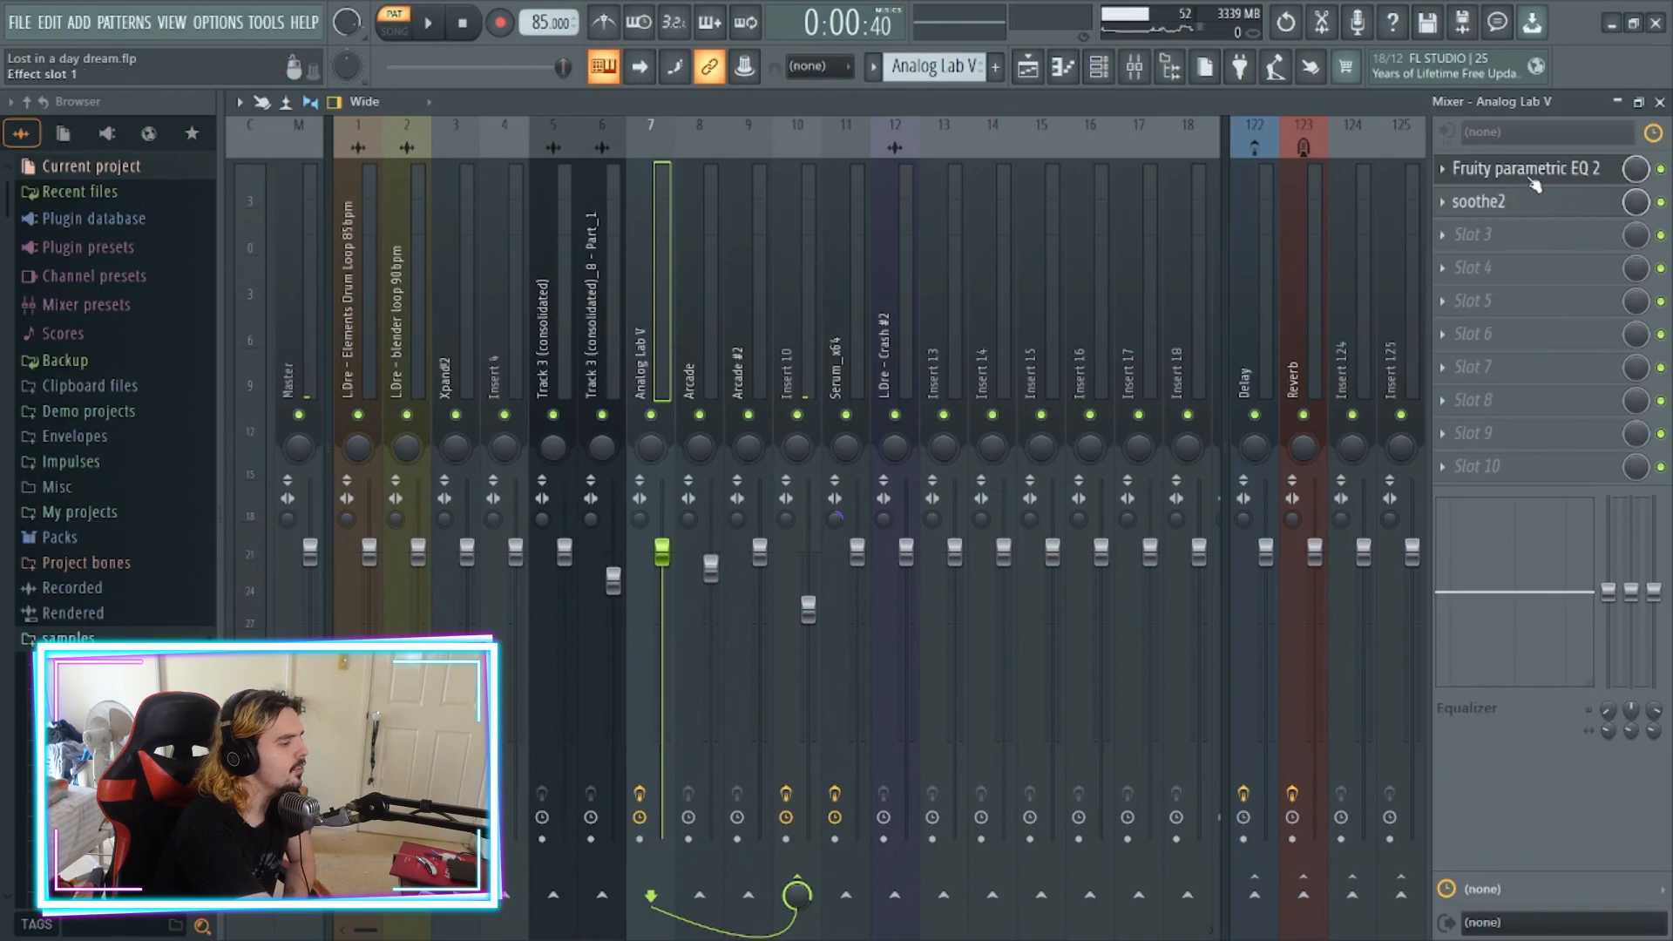
{"action": "left_click", "coordinate": [1525, 168]}
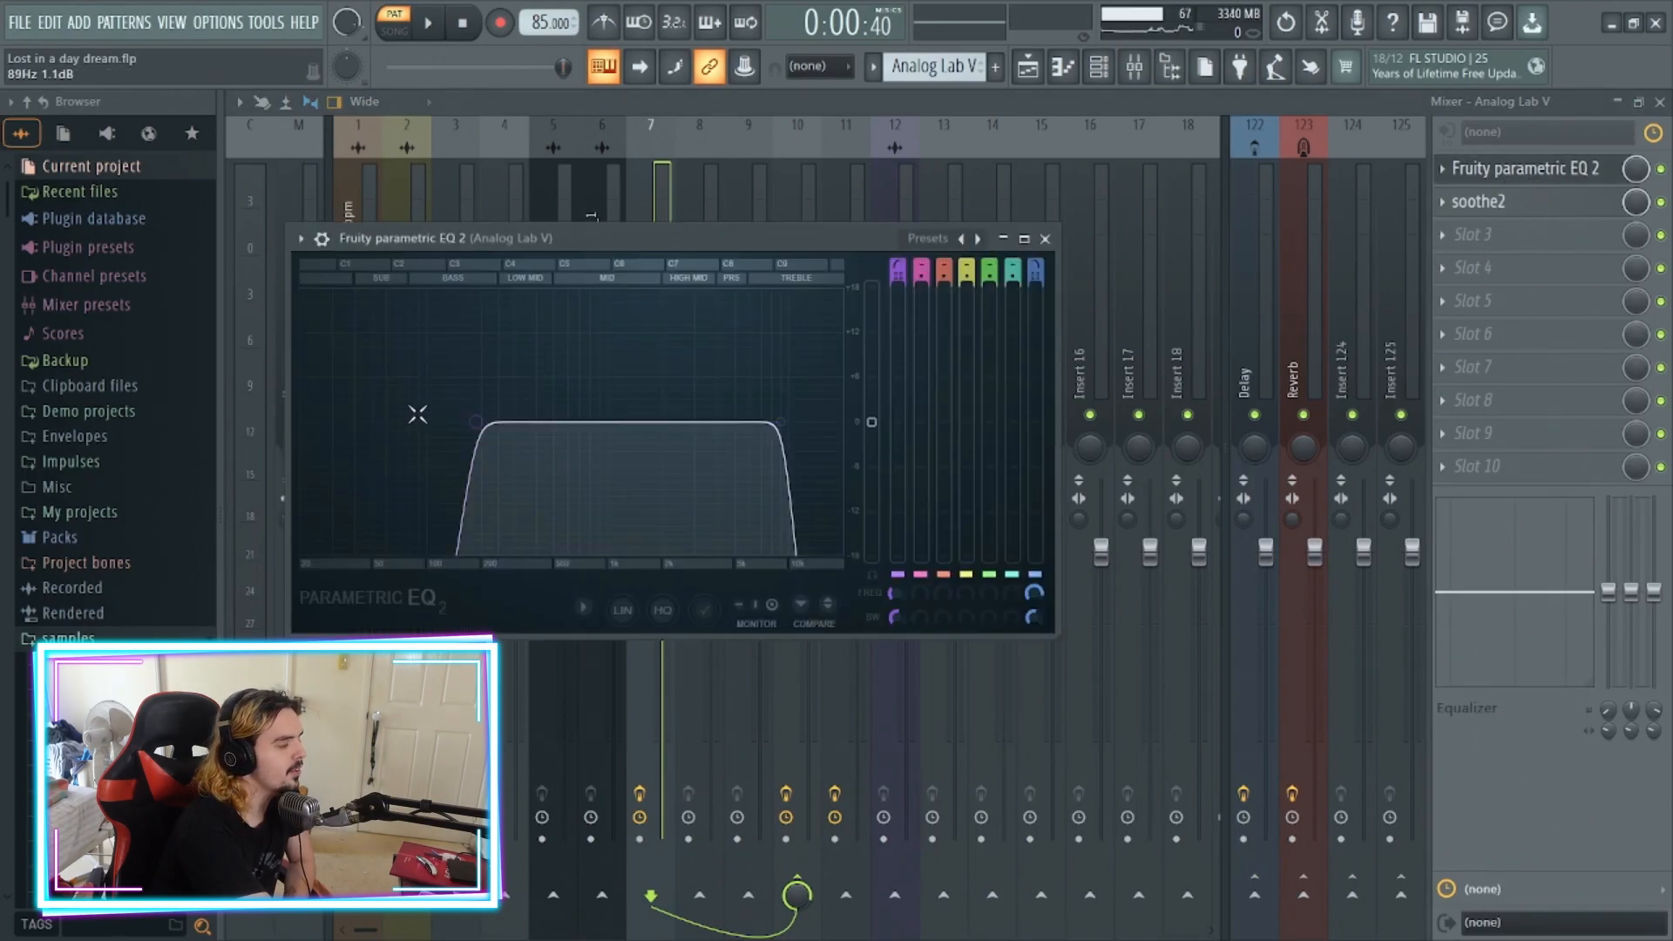
{"action": "left_click", "coordinate": [1514, 202]}
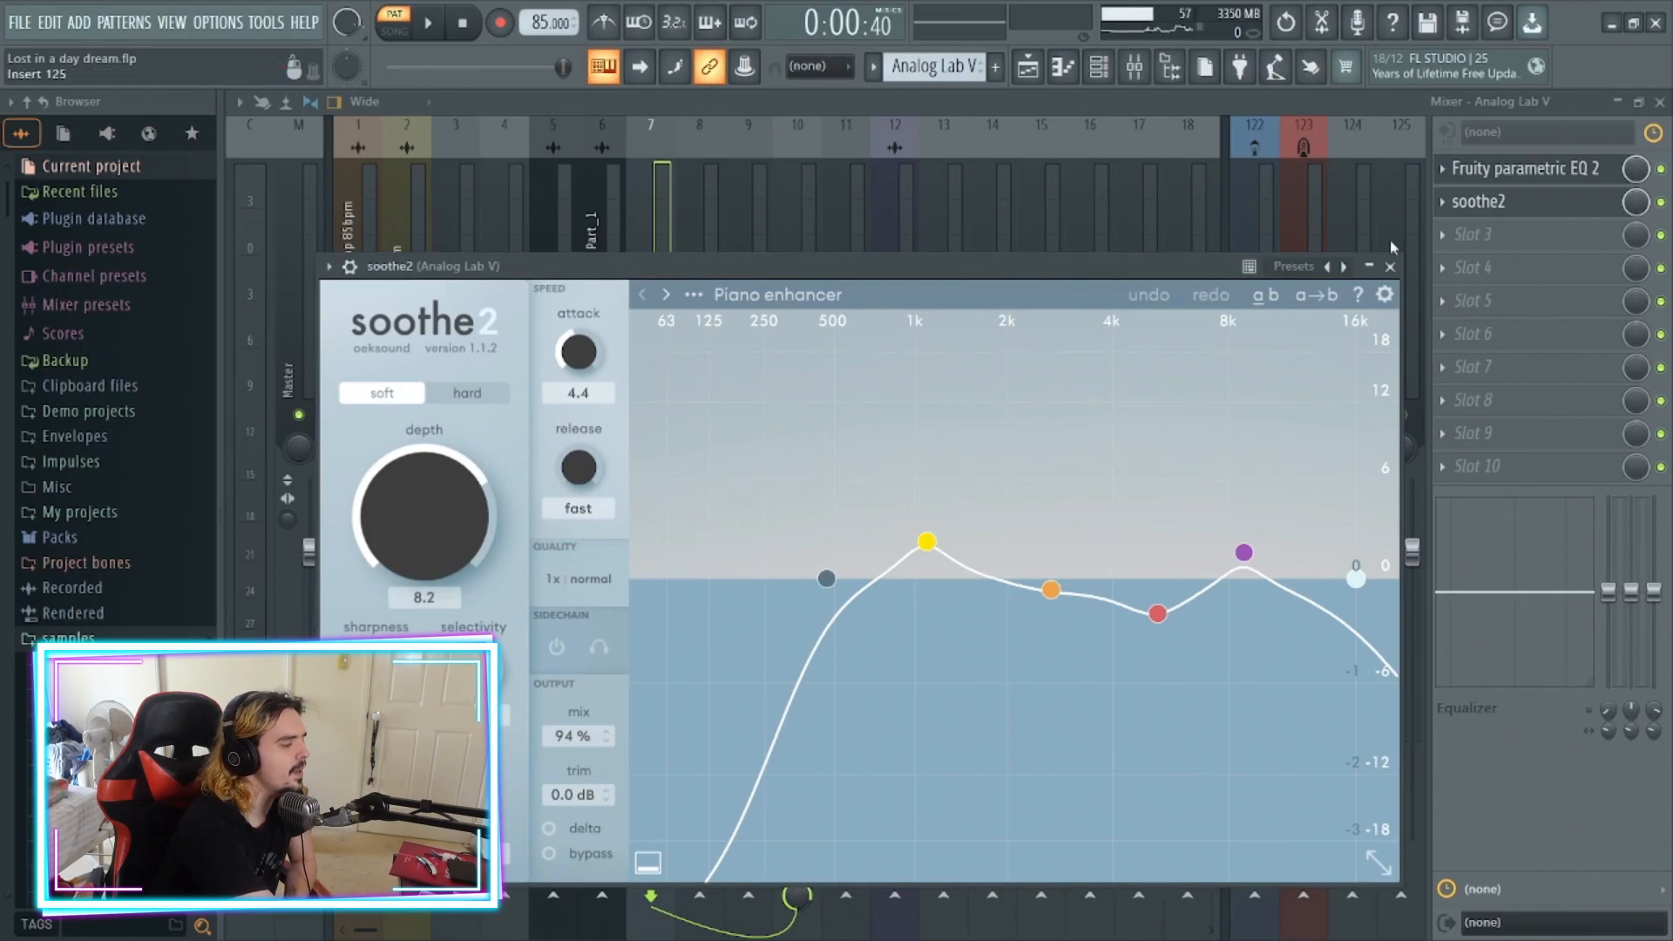
{"action": "mouse_move", "coordinate": [409, 535]}
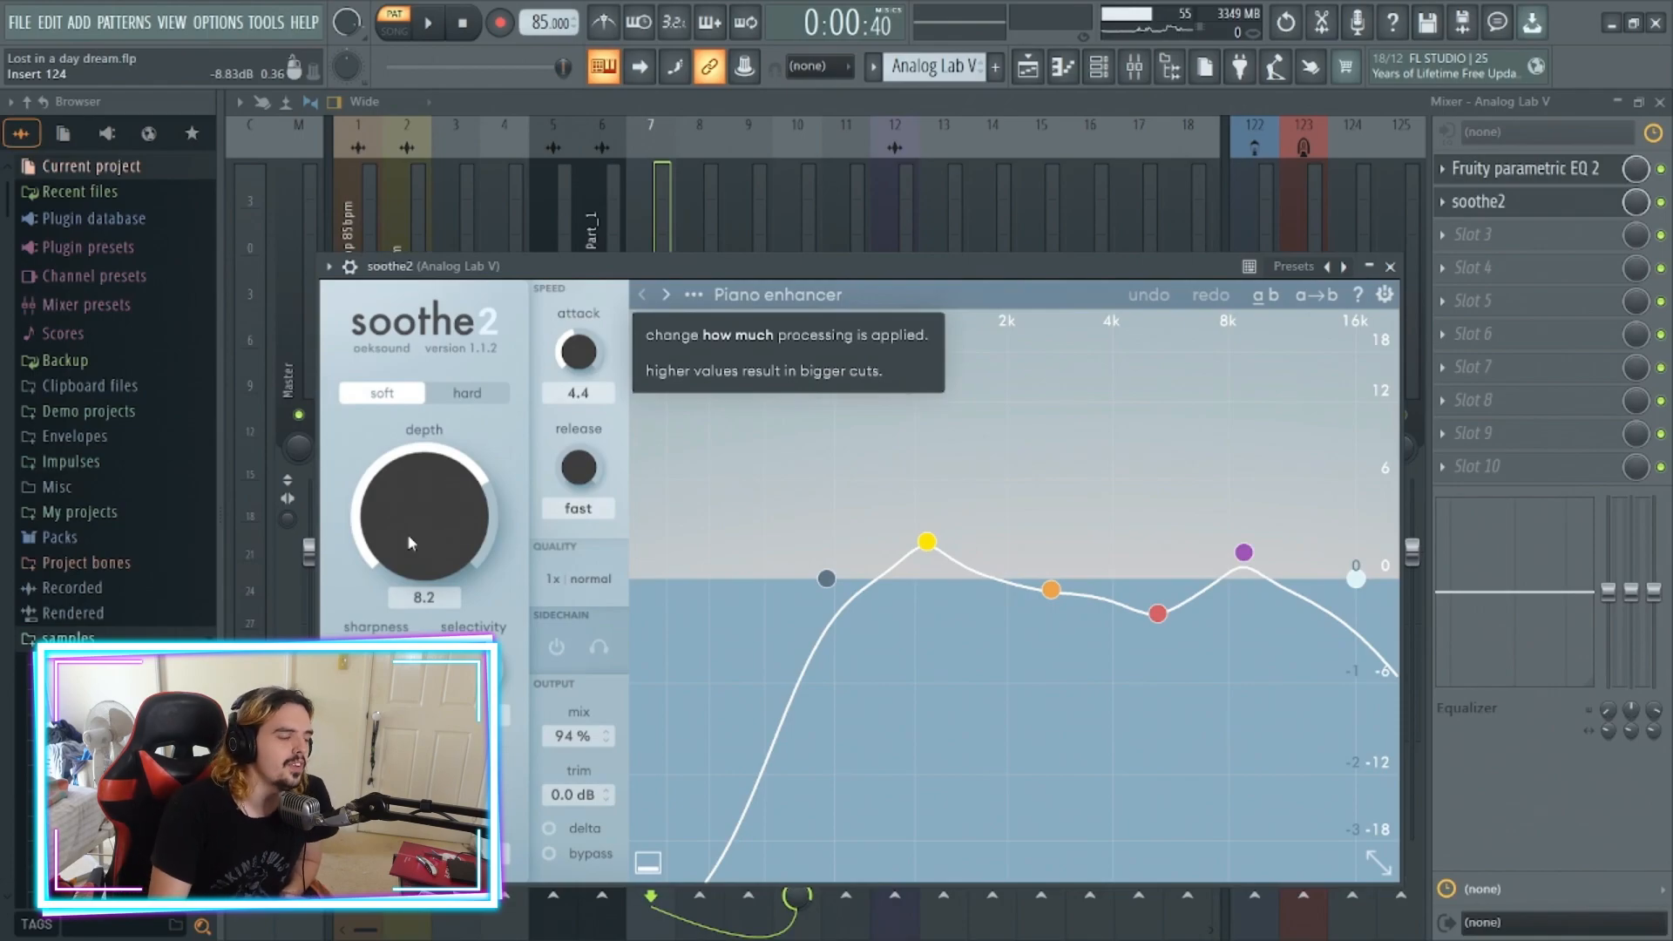
{"action": "left_click", "coordinate": [1391, 268]}
{"action": "left_click", "coordinate": [1045, 73]}
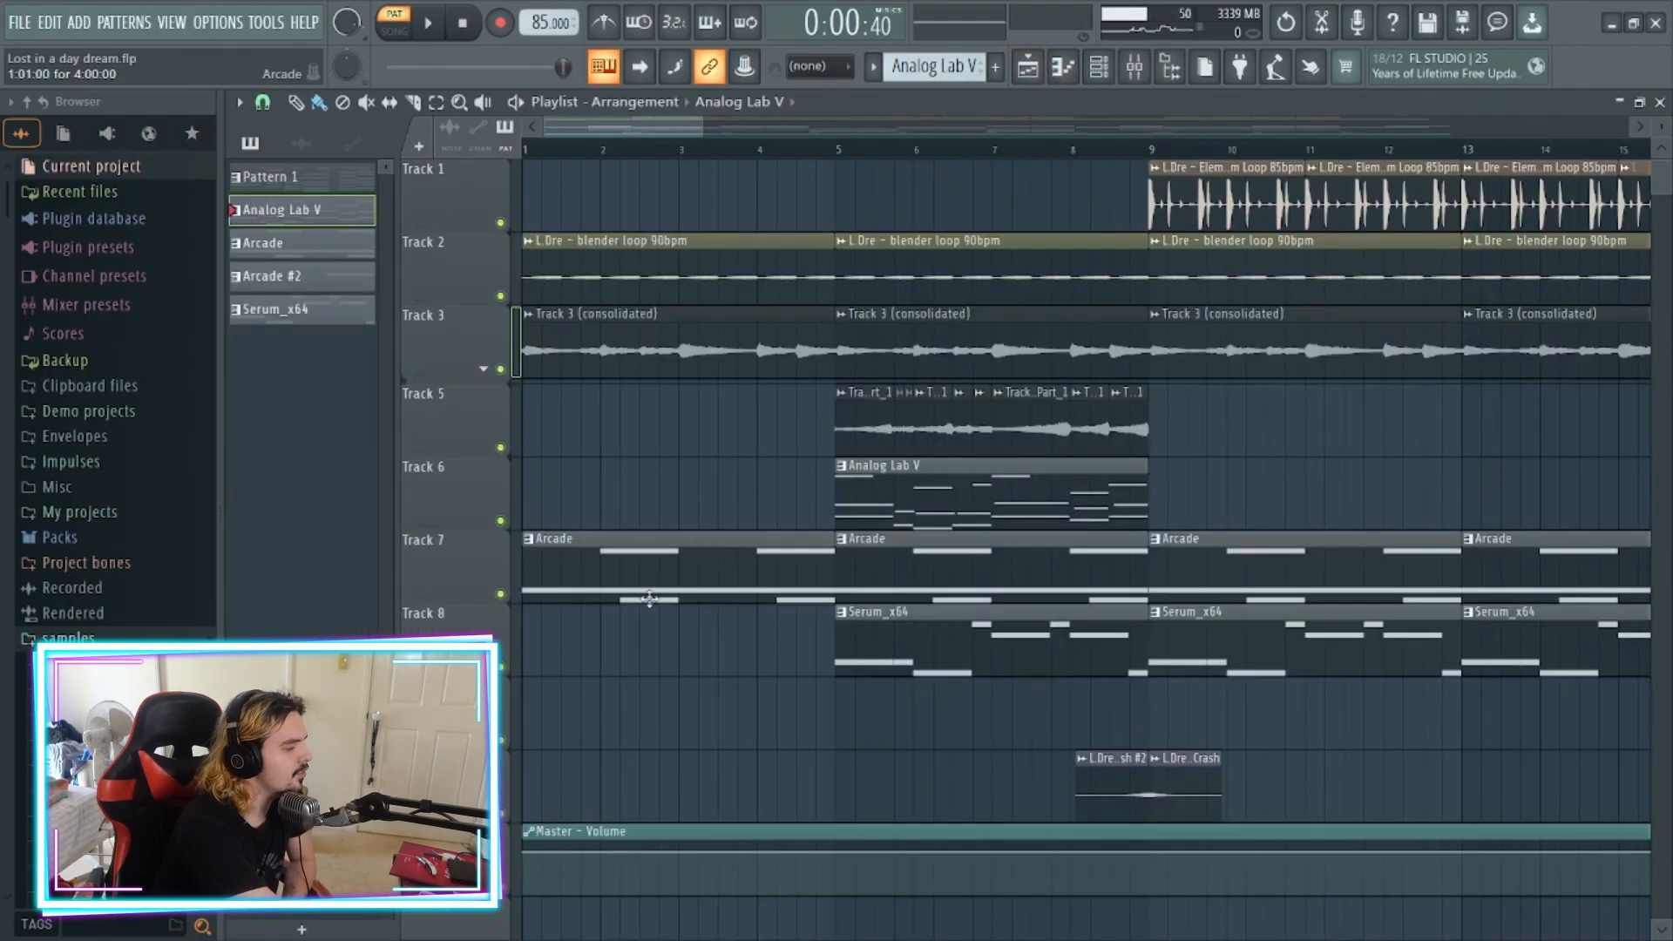
- Switch to the Arcade pattern, check the sound loaded in its Arcade instrument, and close the plugin window
{"action": "left_click", "coordinate": [1074, 68]}
{"action": "key", "text": "KP_Add"}
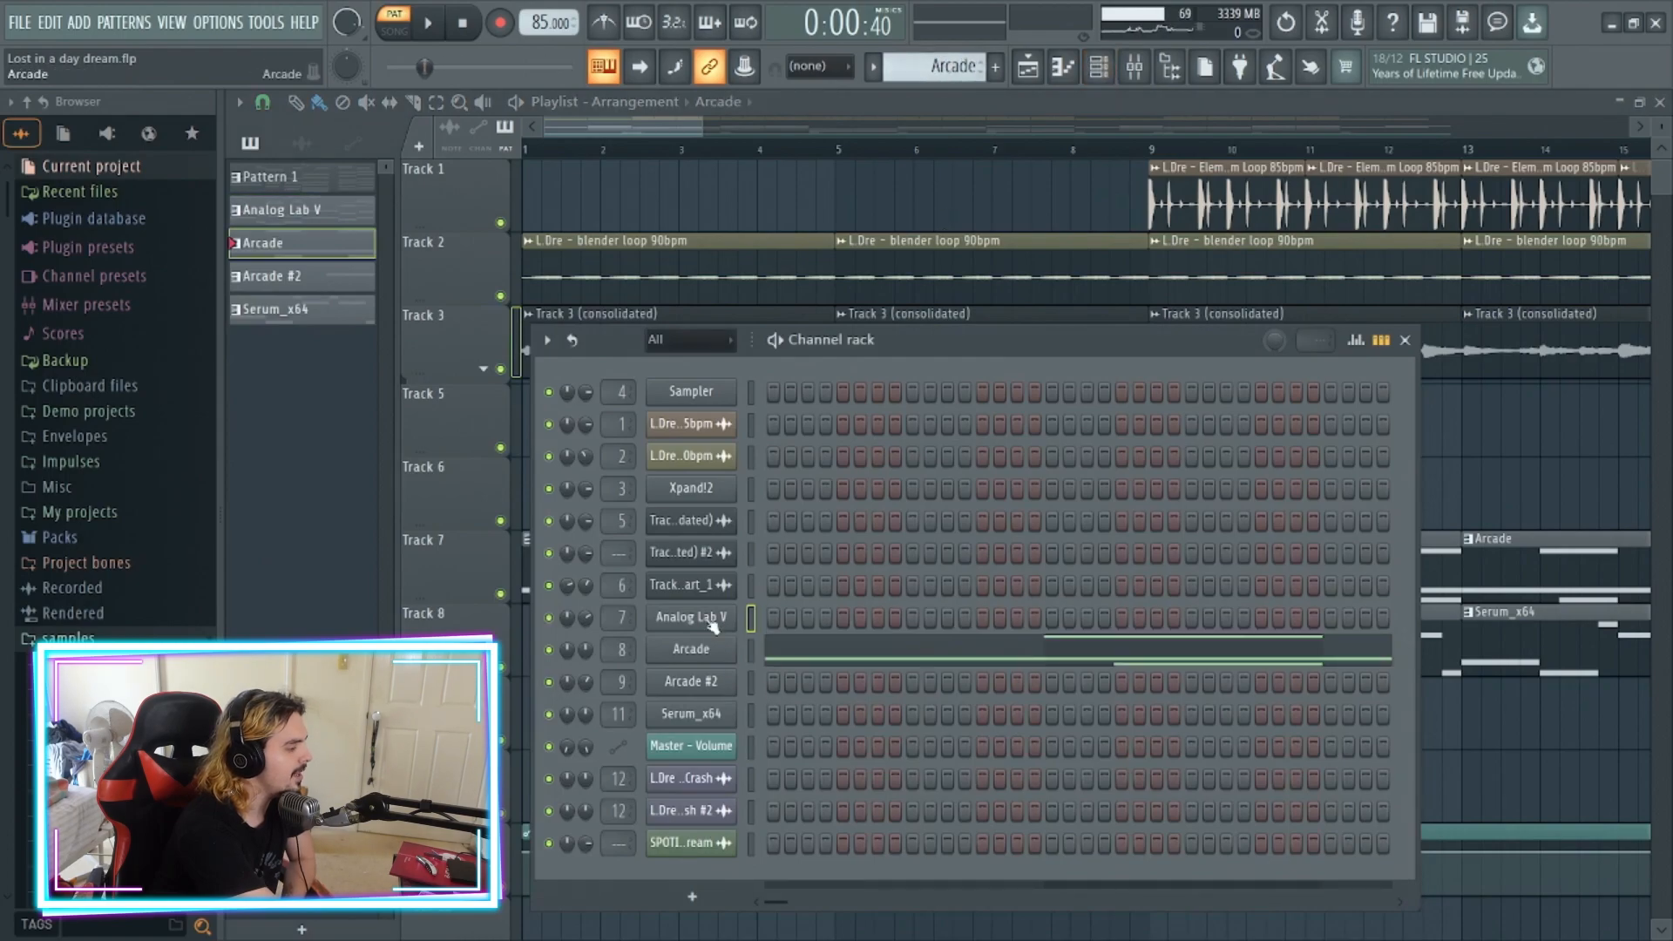
{"action": "left_click", "coordinate": [710, 652]}
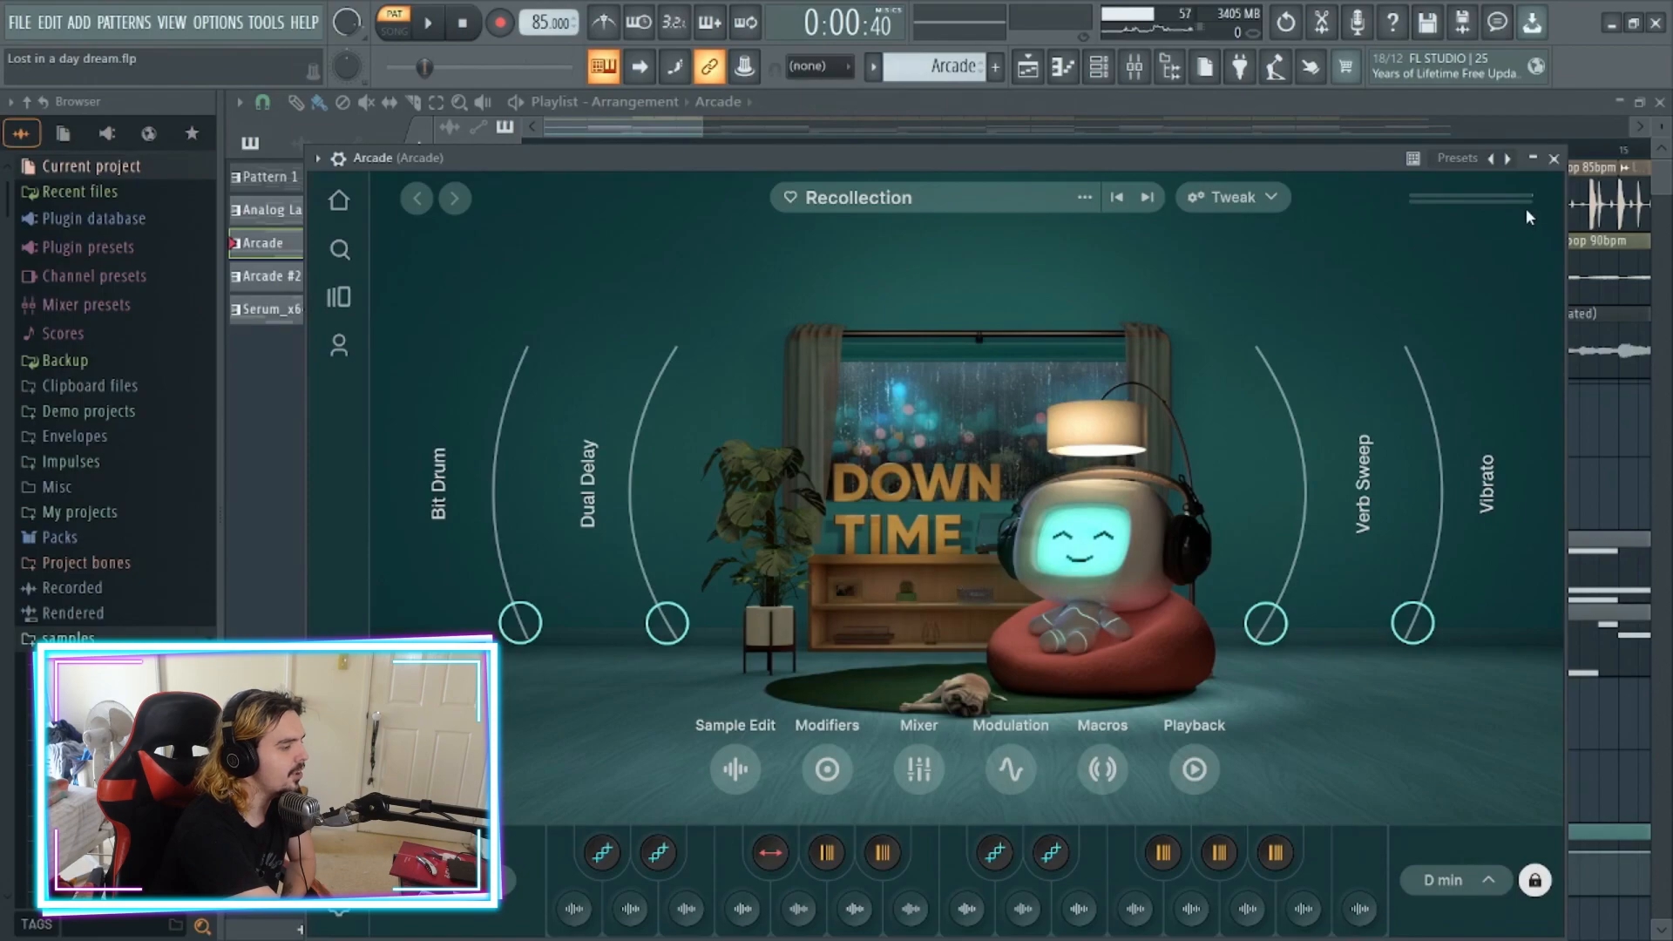
{"action": "left_click", "coordinate": [1553, 160]}
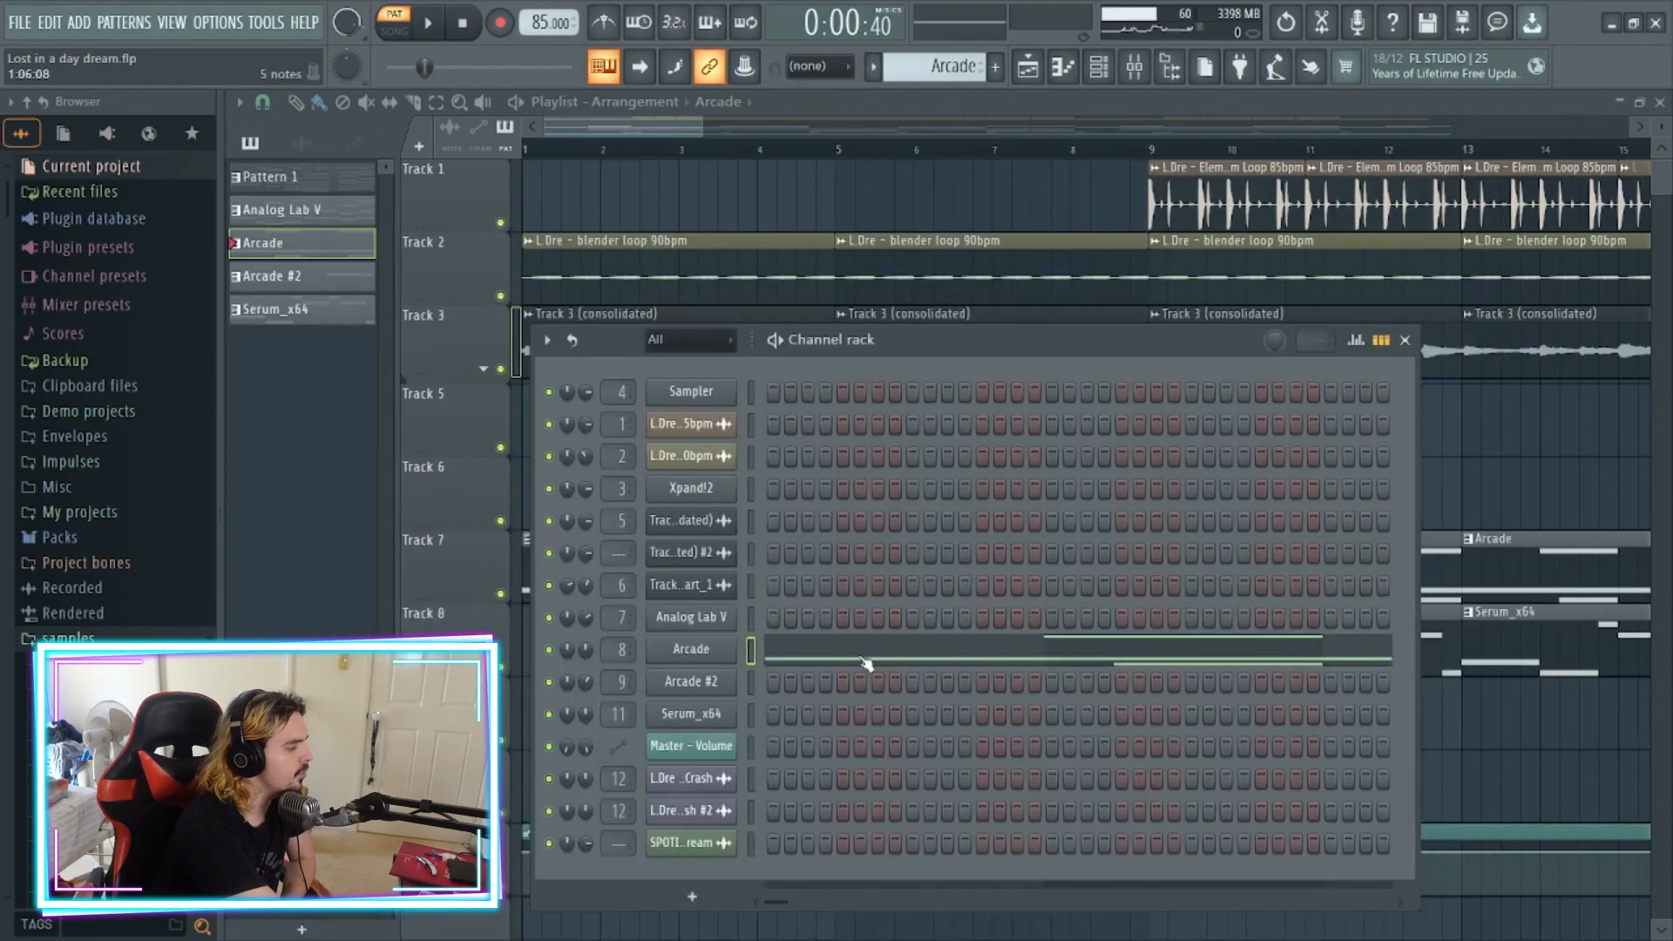
- Open the Arcade pattern's notes in the piano roll, play them from the start, and pause playback
{"action": "left_click", "coordinate": [865, 664]}
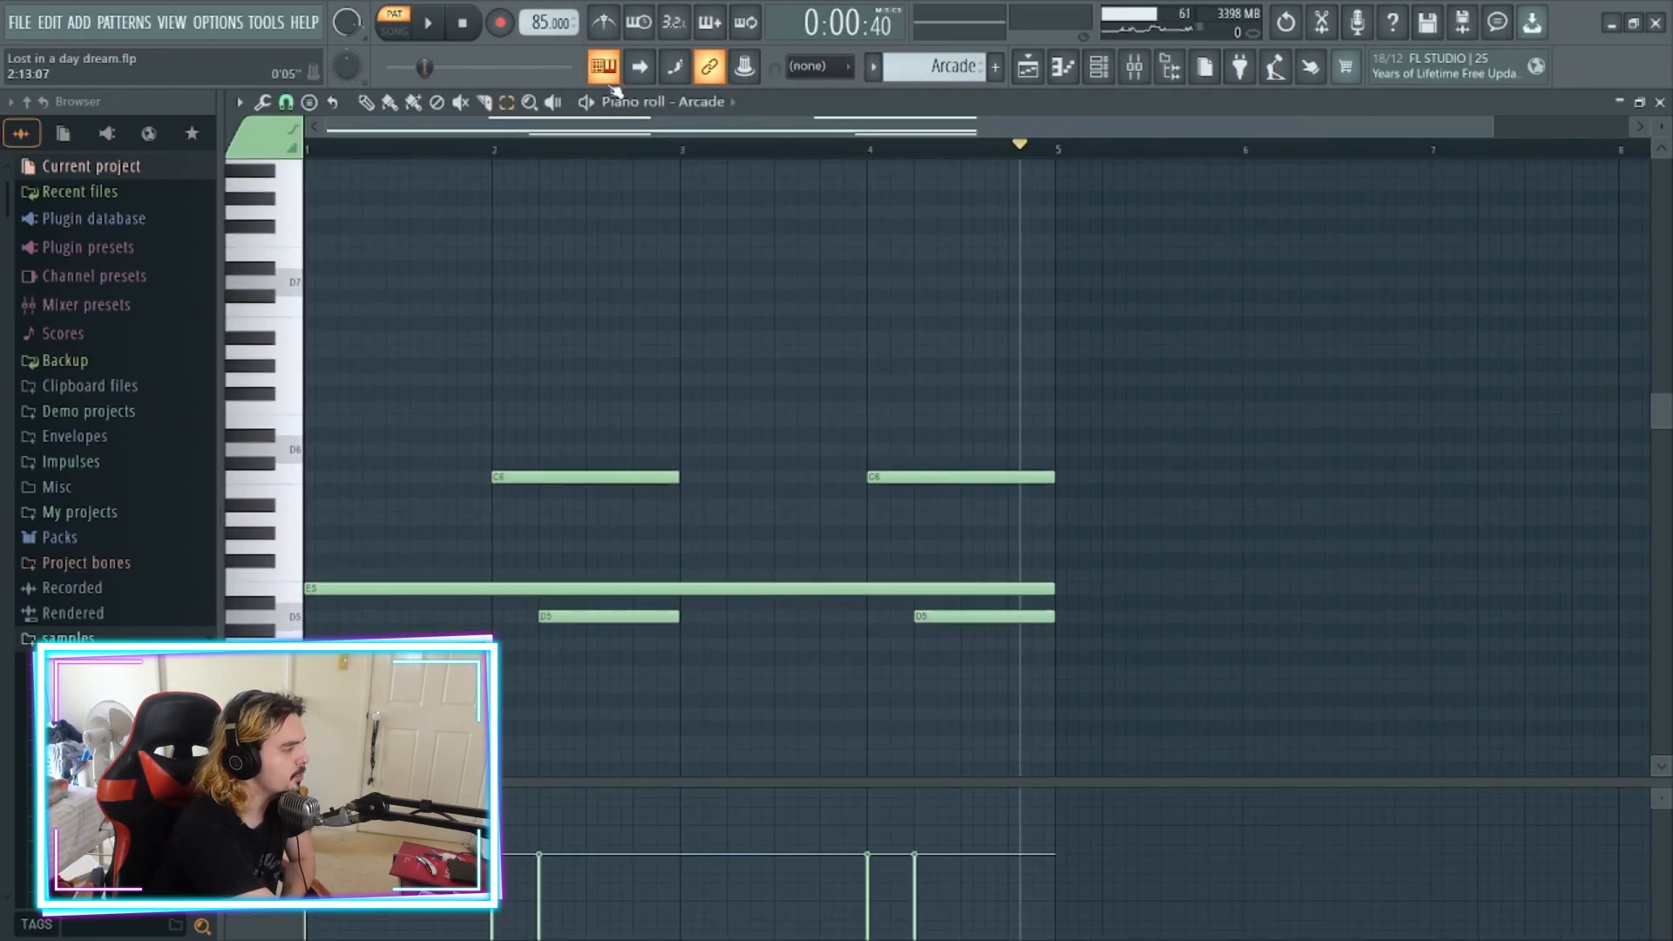
{"action": "left_click", "coordinate": [455, 28]}
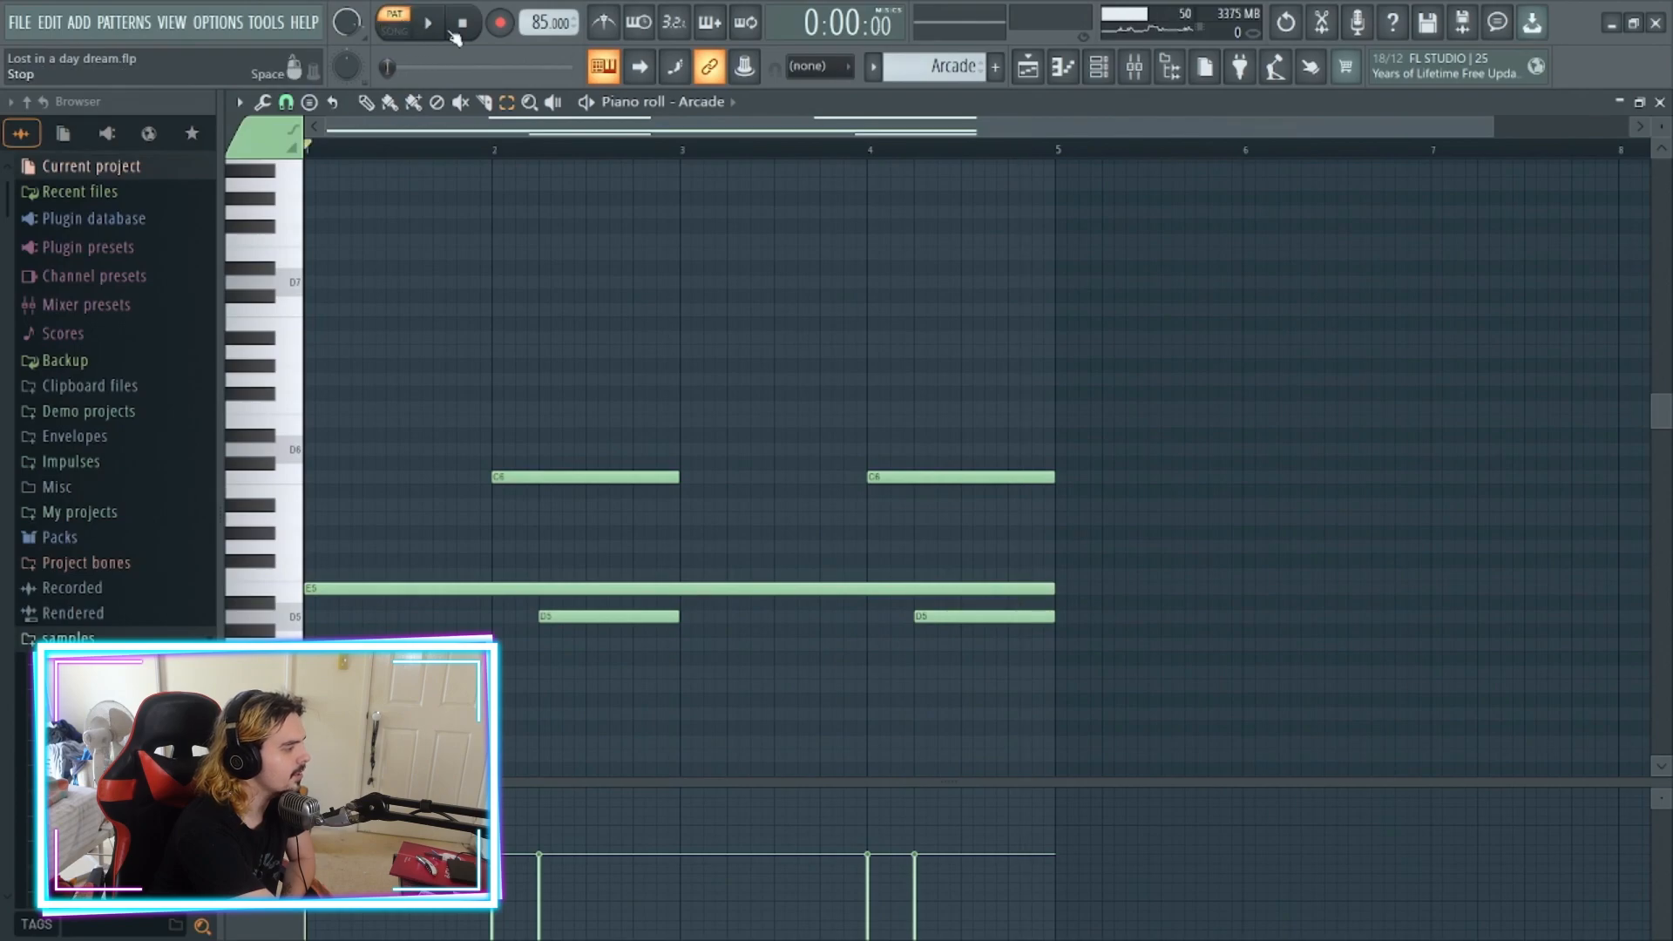
{"action": "left_click", "coordinate": [426, 29]}
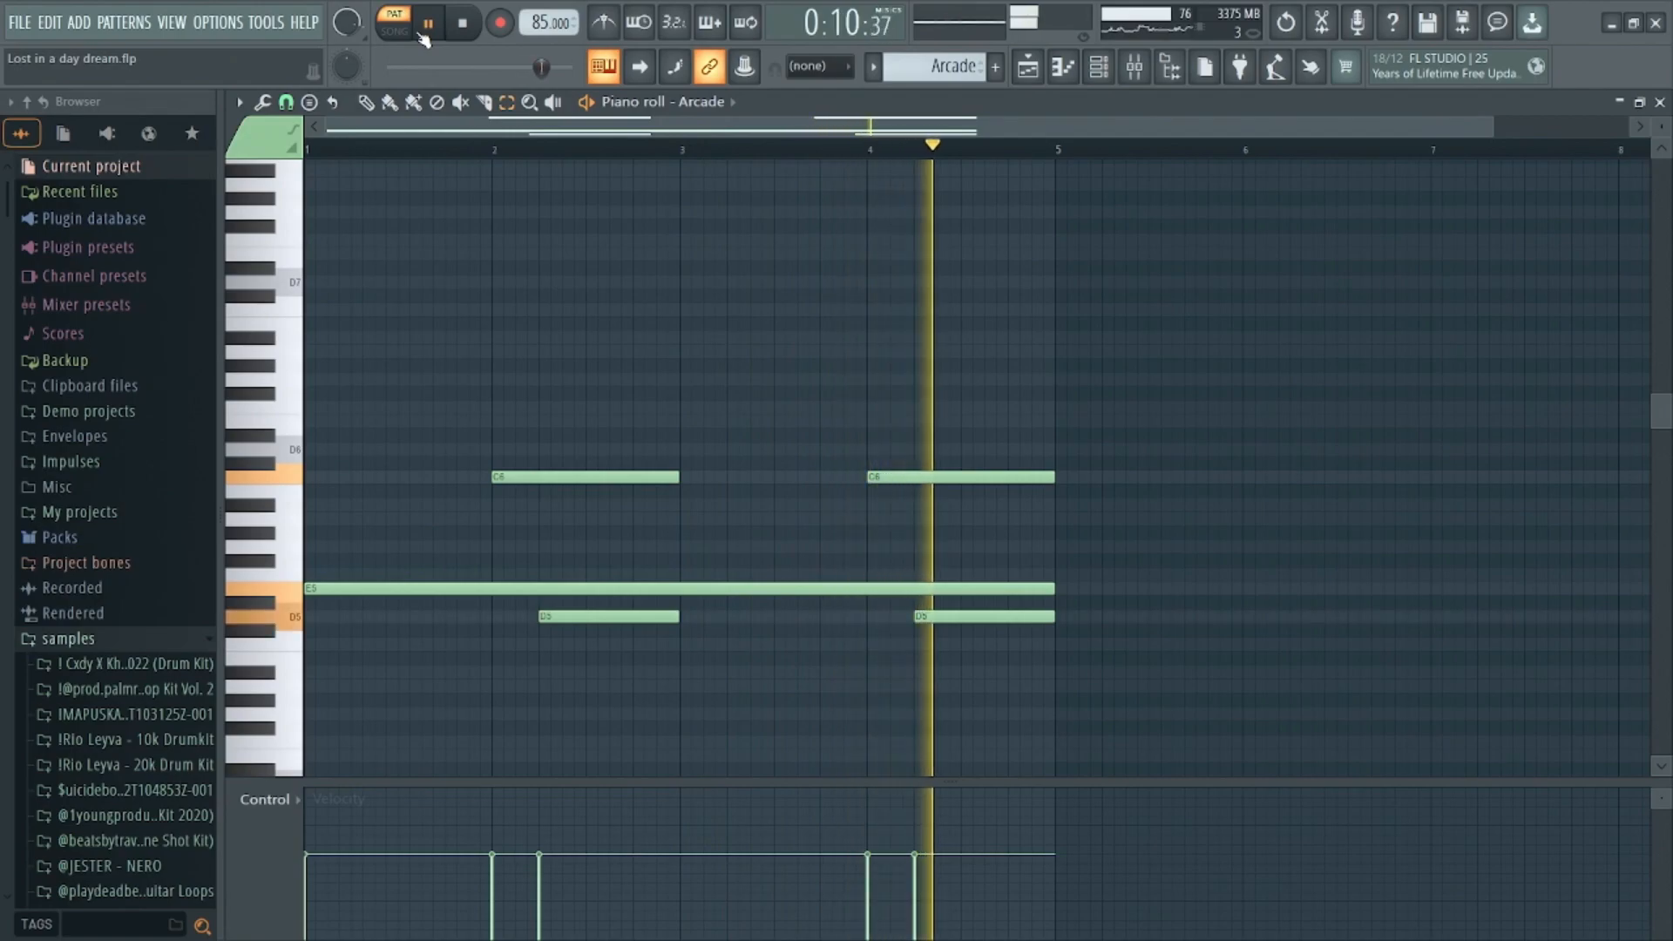
{"action": "left_click", "coordinate": [424, 33]}
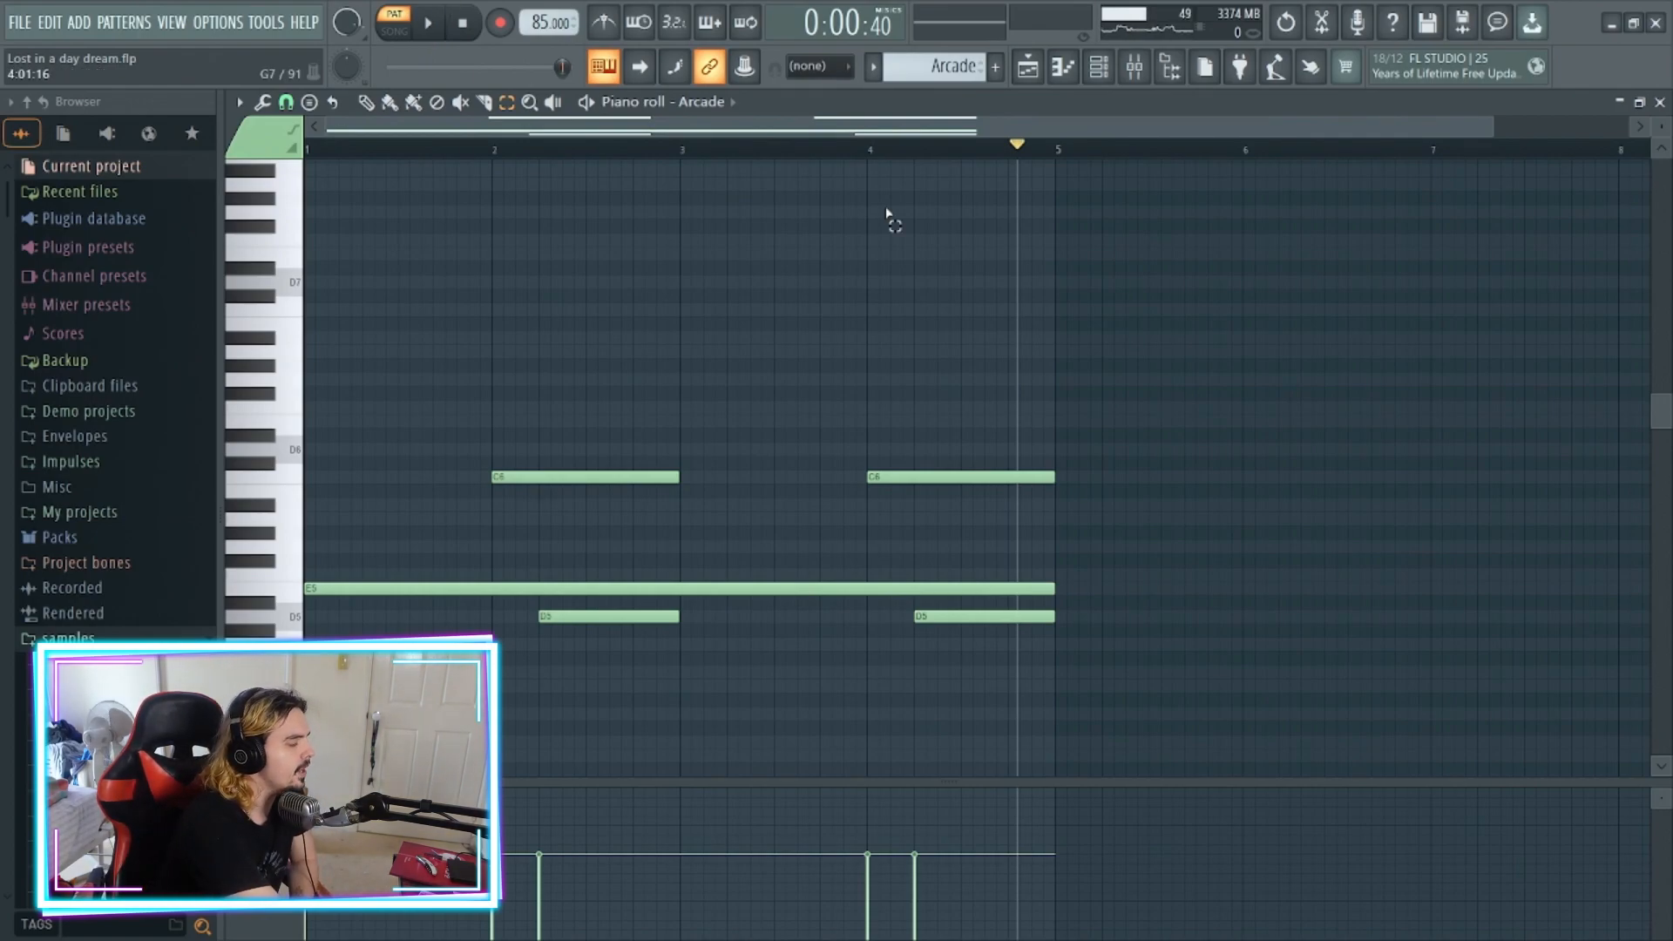
- Switch to the Arcade #2 pattern, check the sound loaded in its instrument, and close the plugin window
{"action": "scroll", "coordinate": [930, 65], "scroll_direction": "down", "scroll_amount": 1}
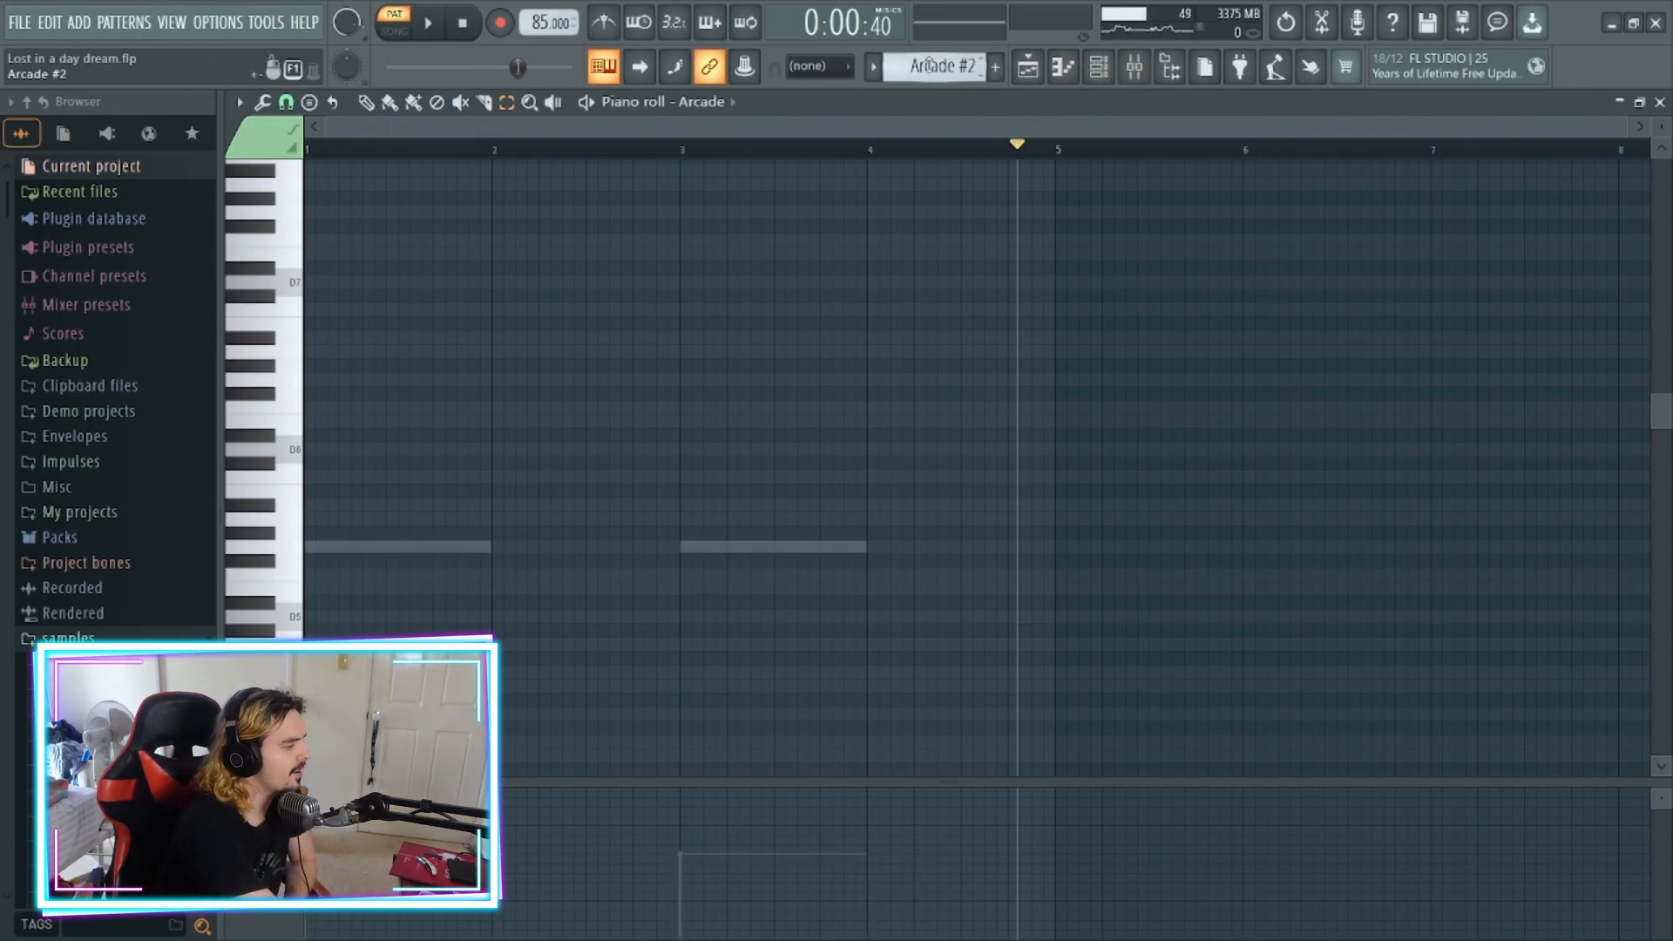
{"action": "left_click", "coordinate": [1099, 66]}
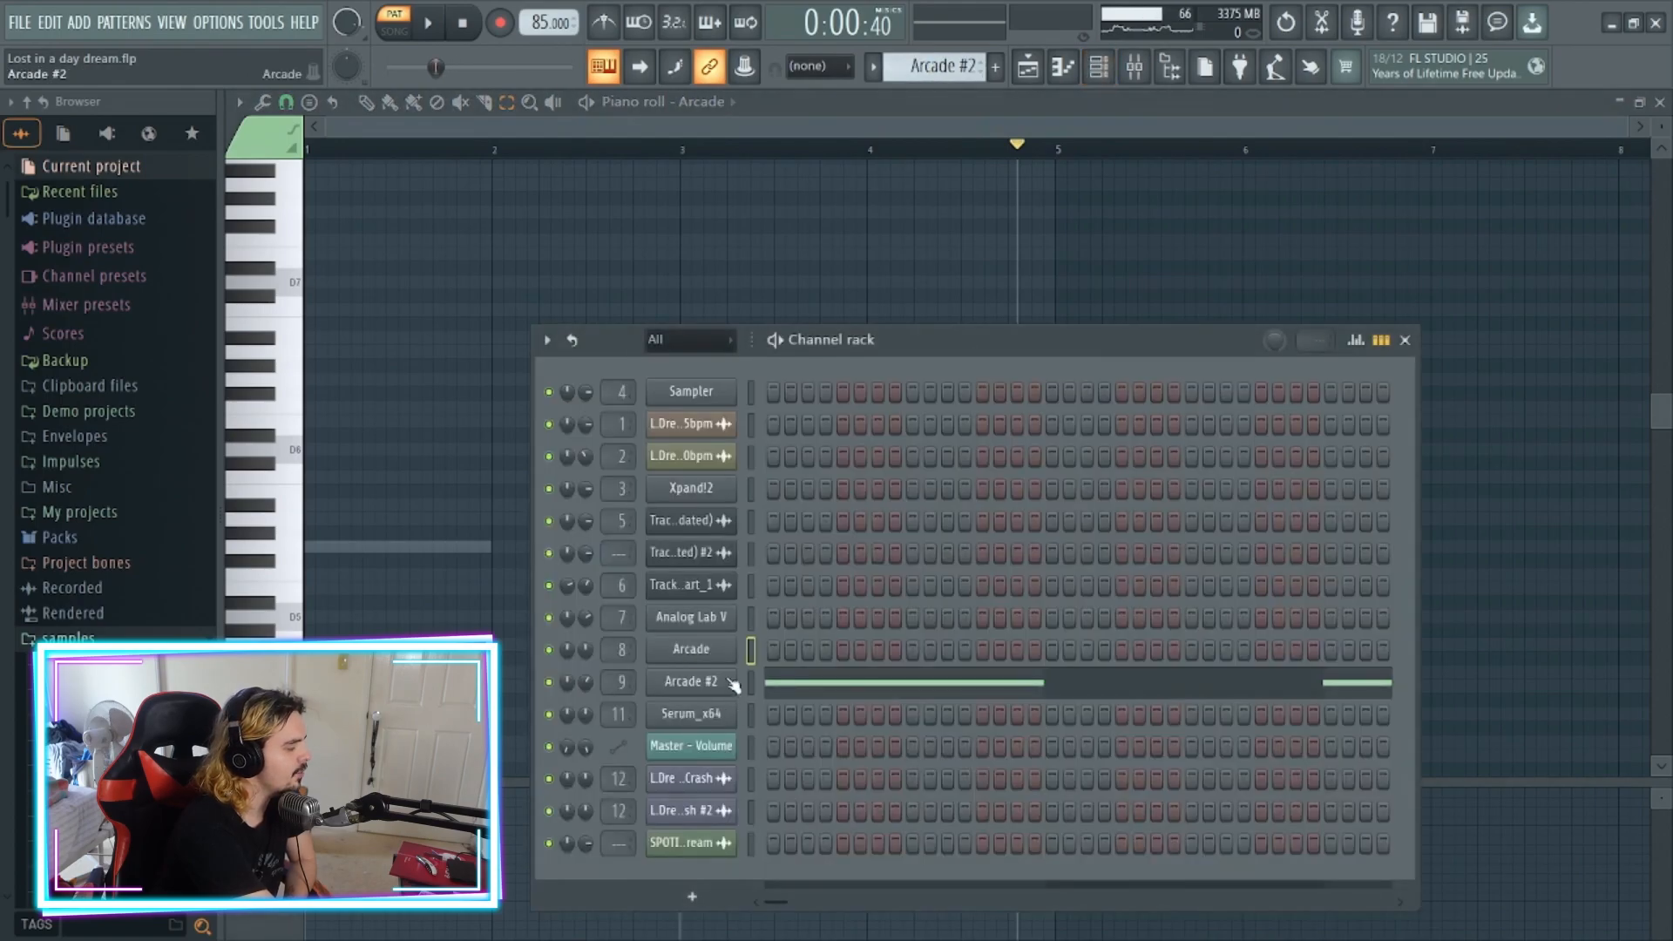
{"action": "left_click", "coordinate": [732, 684]}
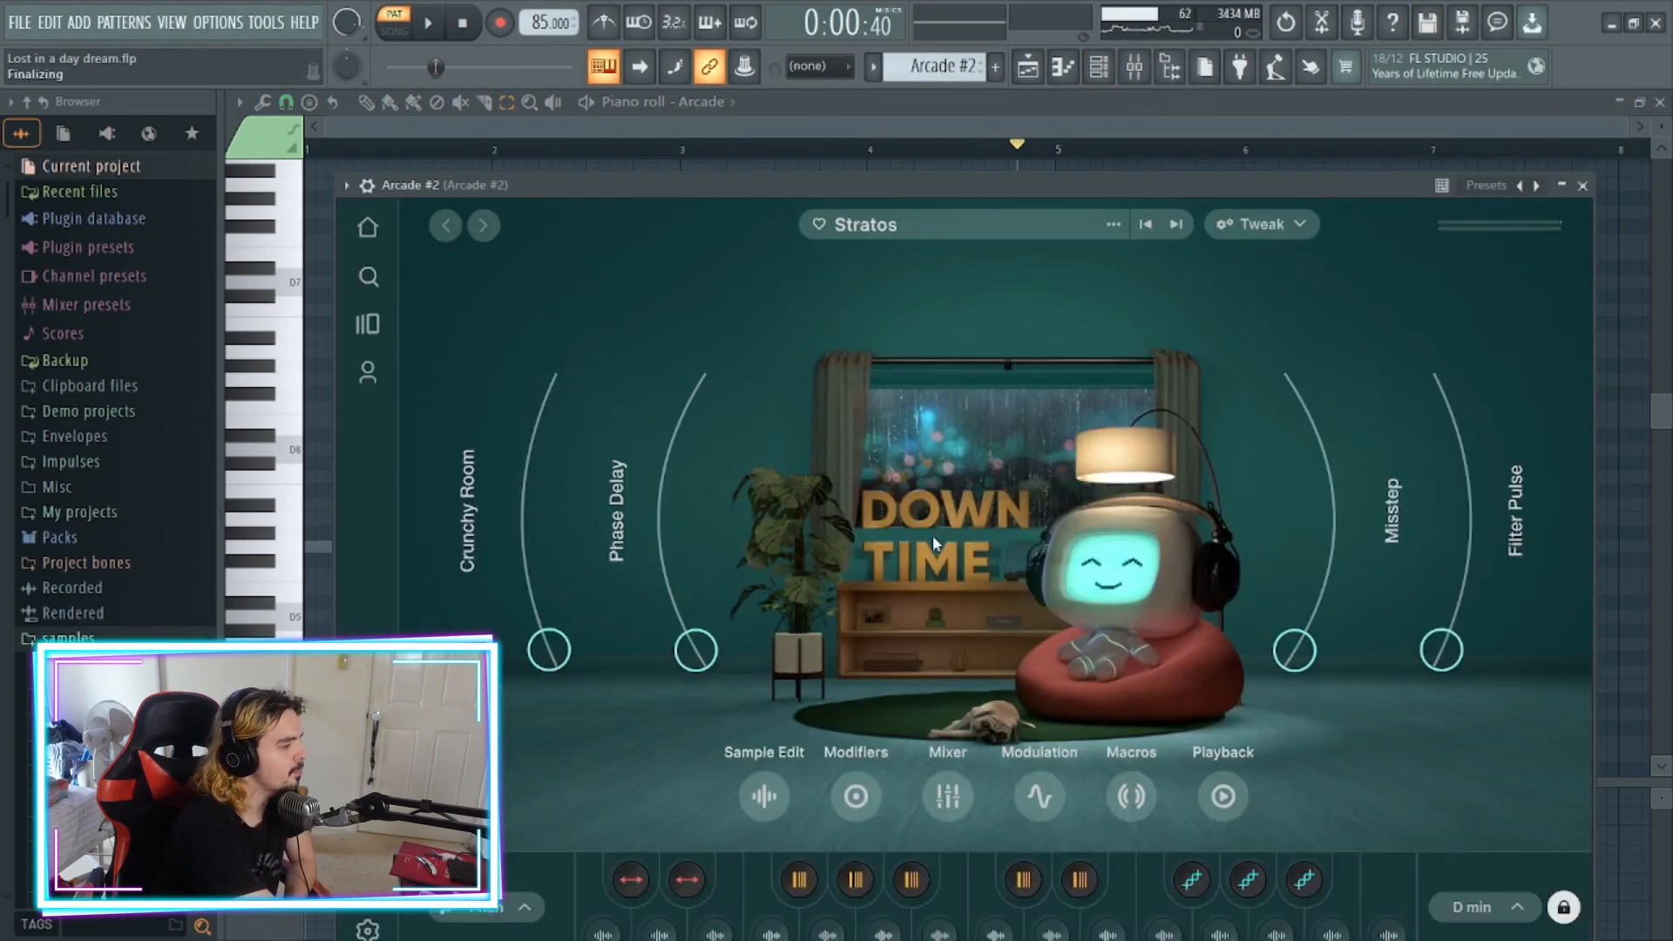
{"action": "left_click", "coordinate": [1584, 186]}
- Open the Arcade #2 pattern's notes in the piano roll, play them from the start, and pause playback
{"action": "left_click", "coordinate": [1052, 682]}
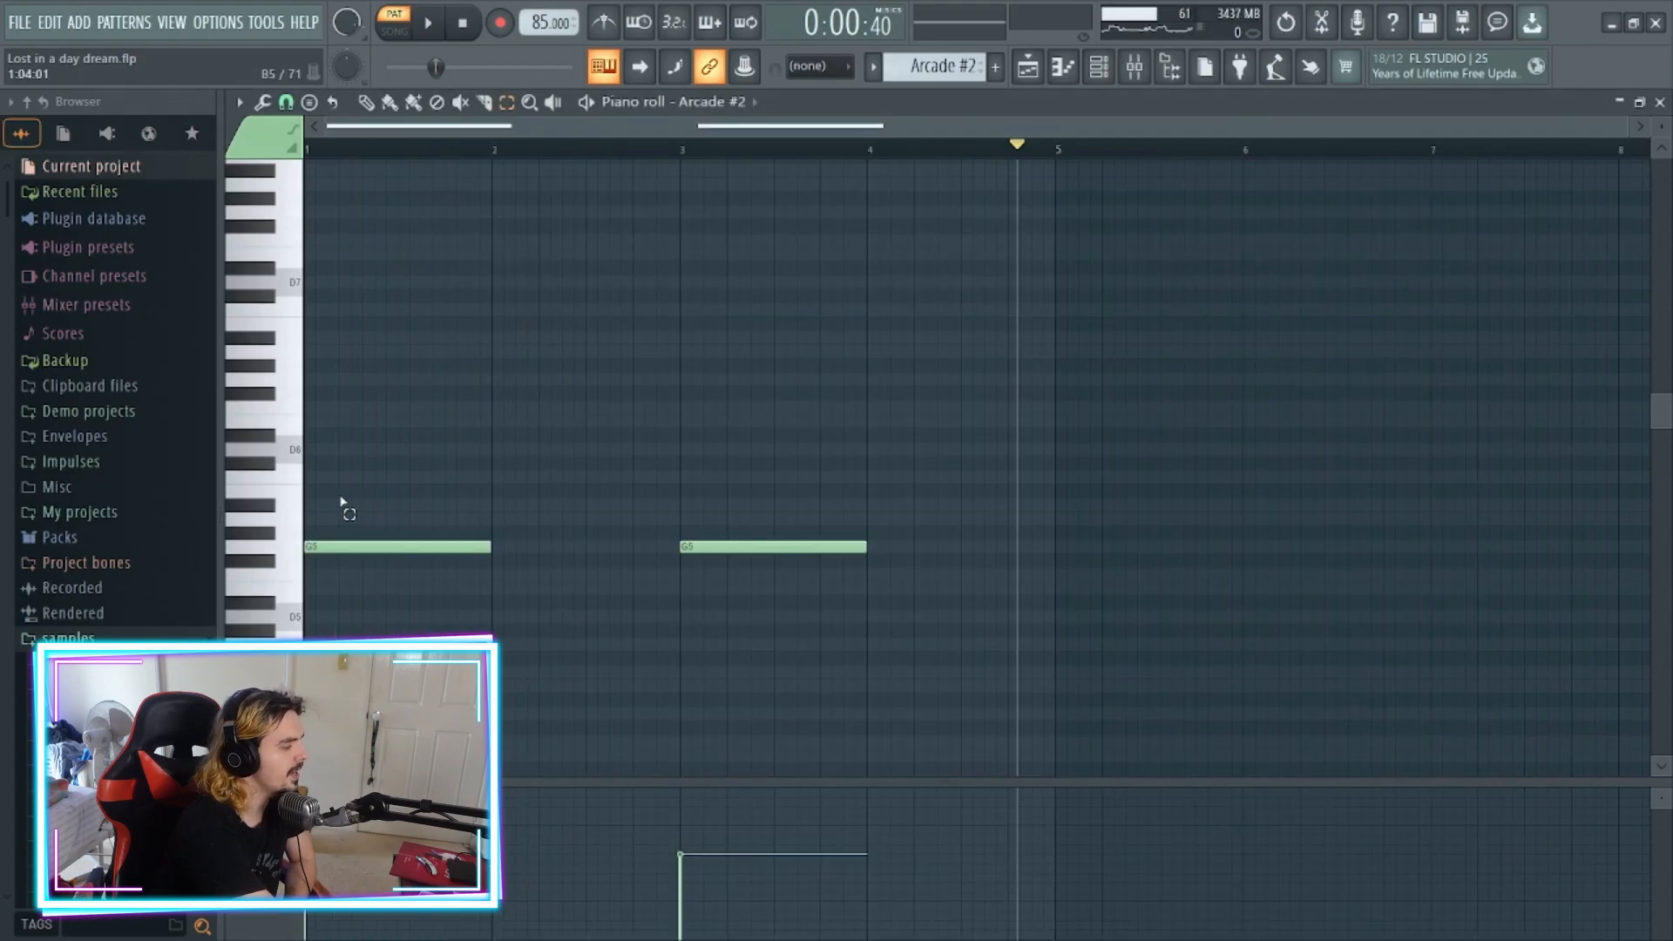
{"action": "left_click", "coordinate": [407, 22]}
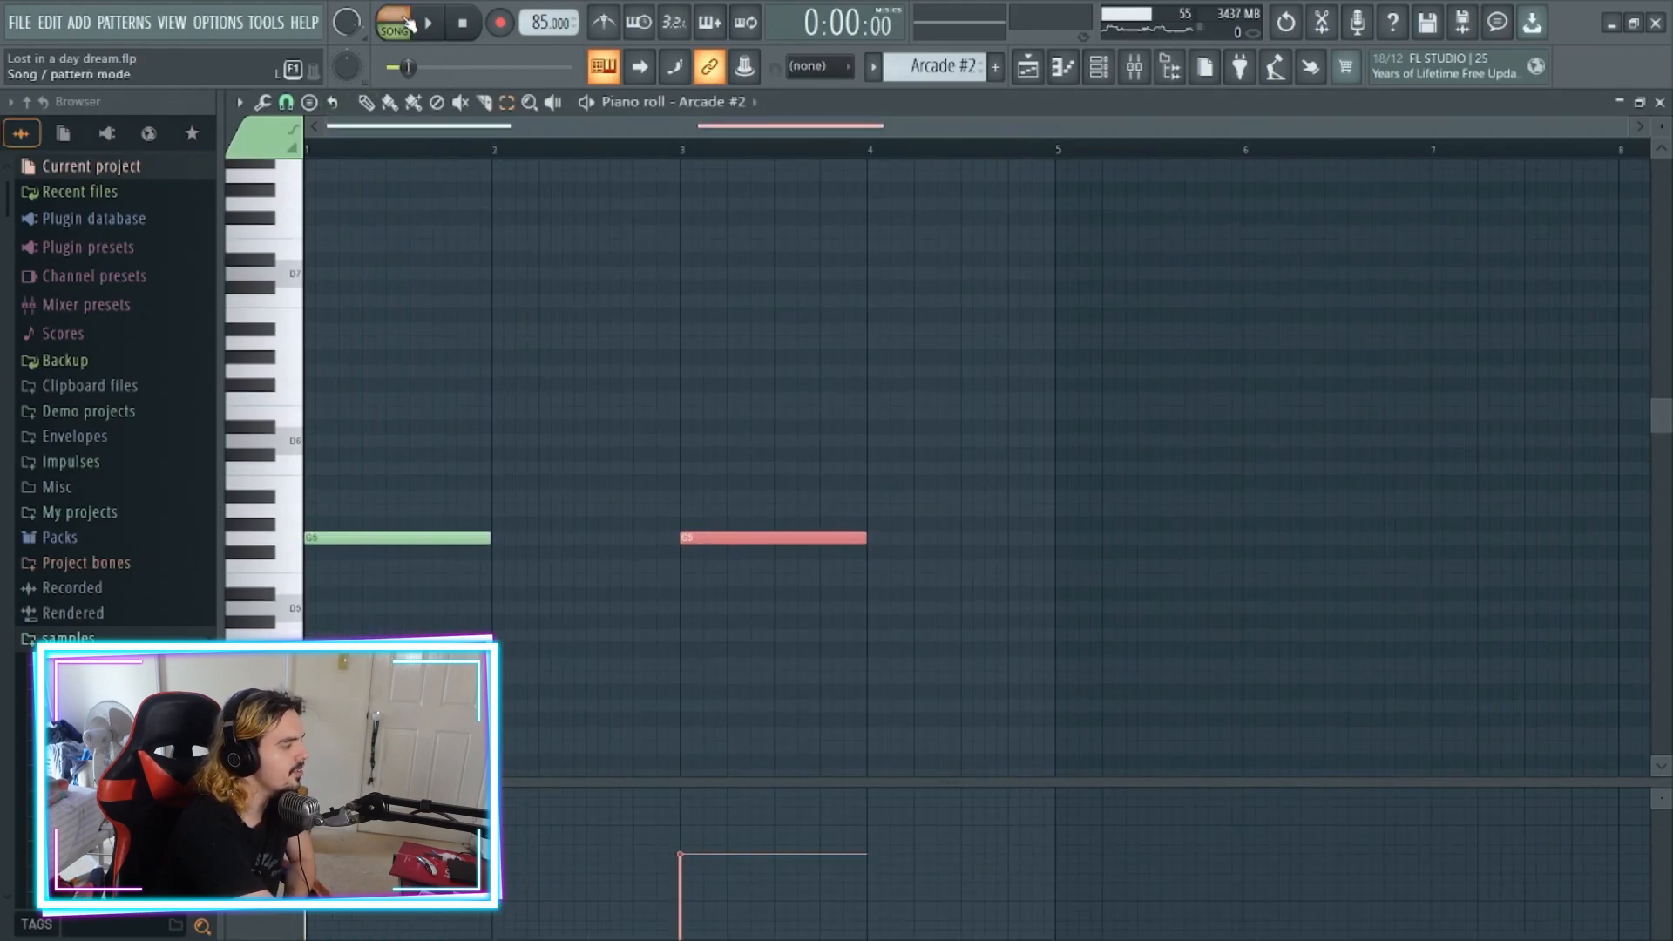
{"action": "left_click", "coordinate": [407, 22]}
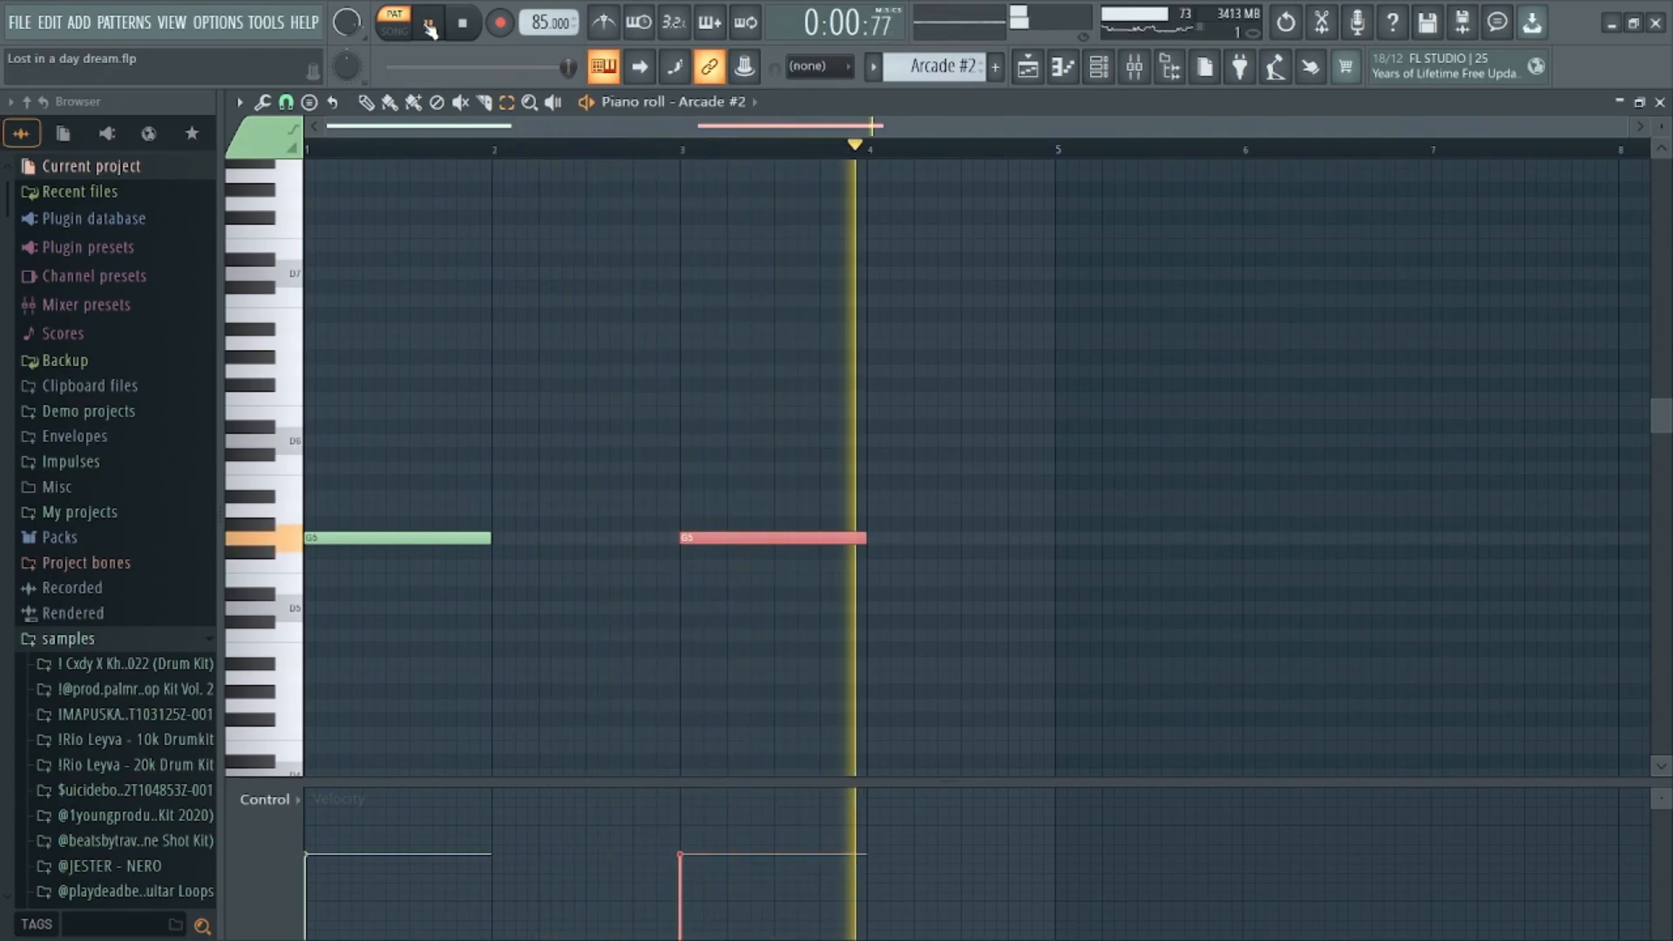
{"action": "left_click", "coordinate": [429, 26]}
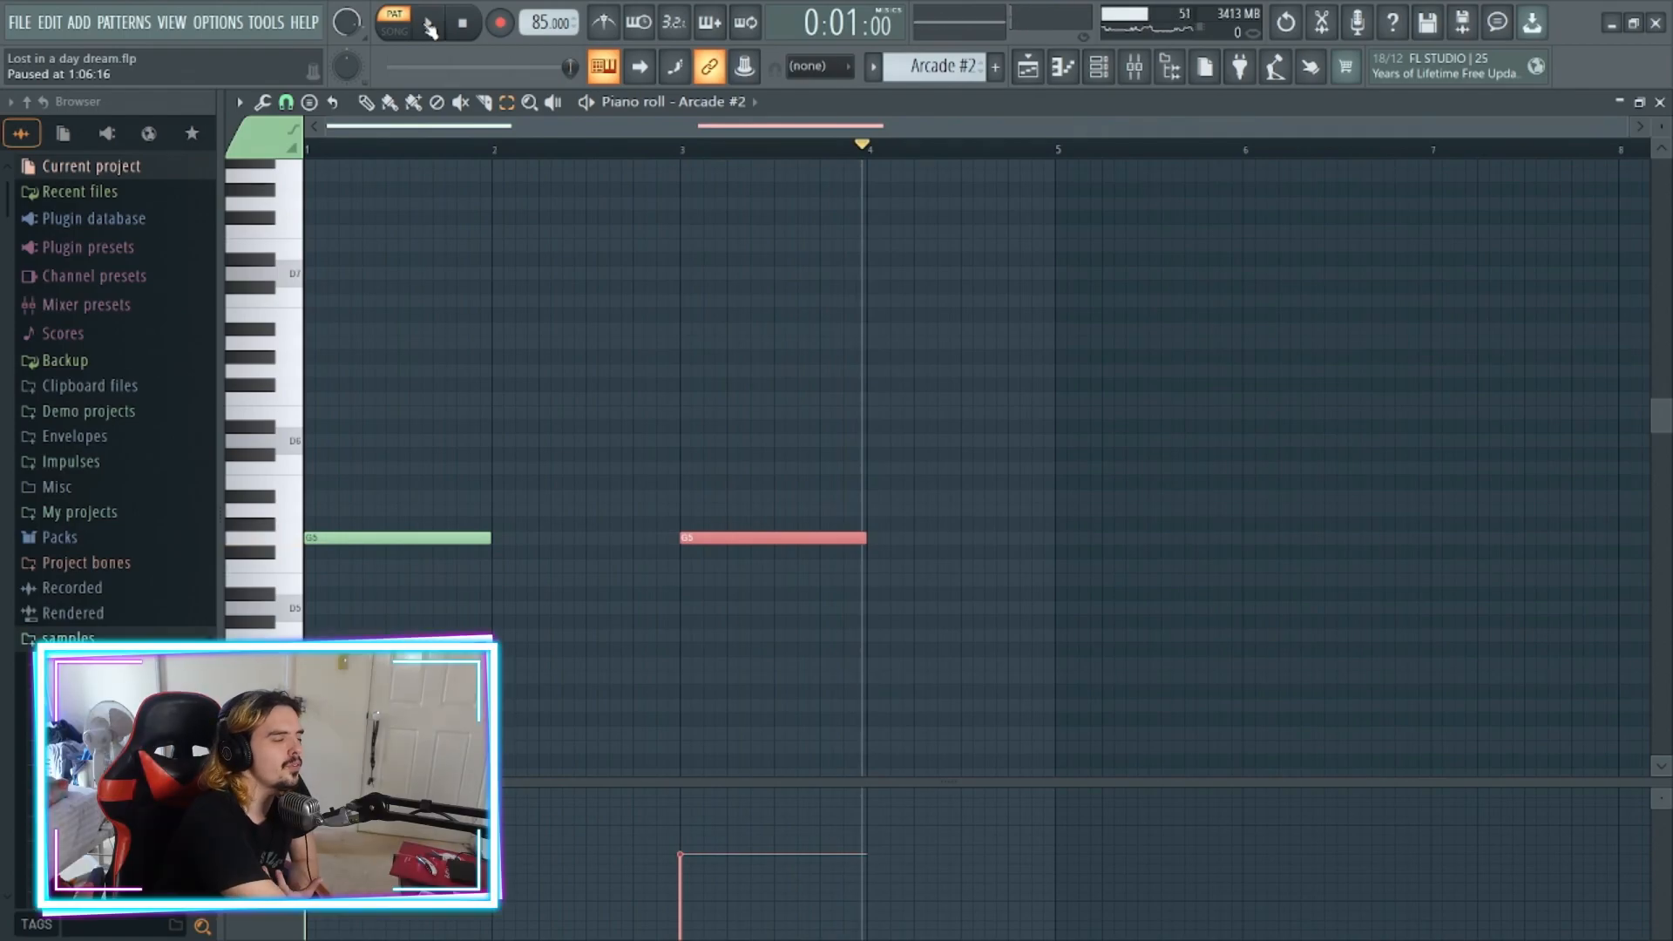
- Open the mixer, select the Insert 10 track, check its ValhallaVintageVerb reverb settings, and close the plugin window
{"action": "left_click", "coordinate": [1137, 72]}
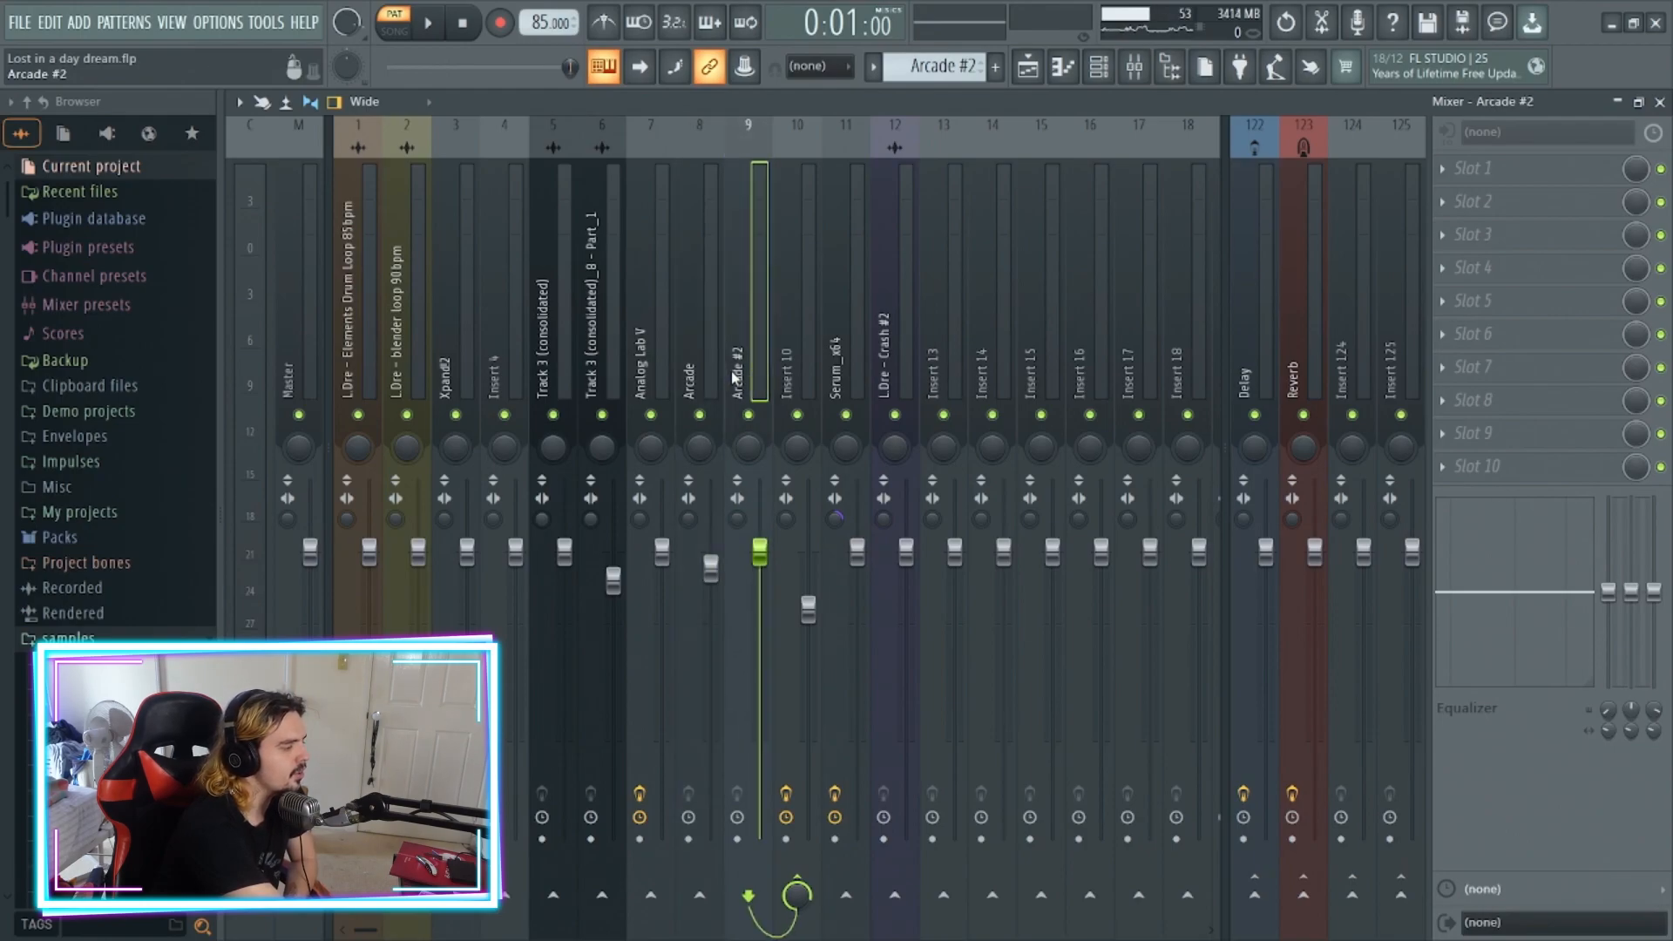
{"action": "left_click", "coordinate": [796, 374]}
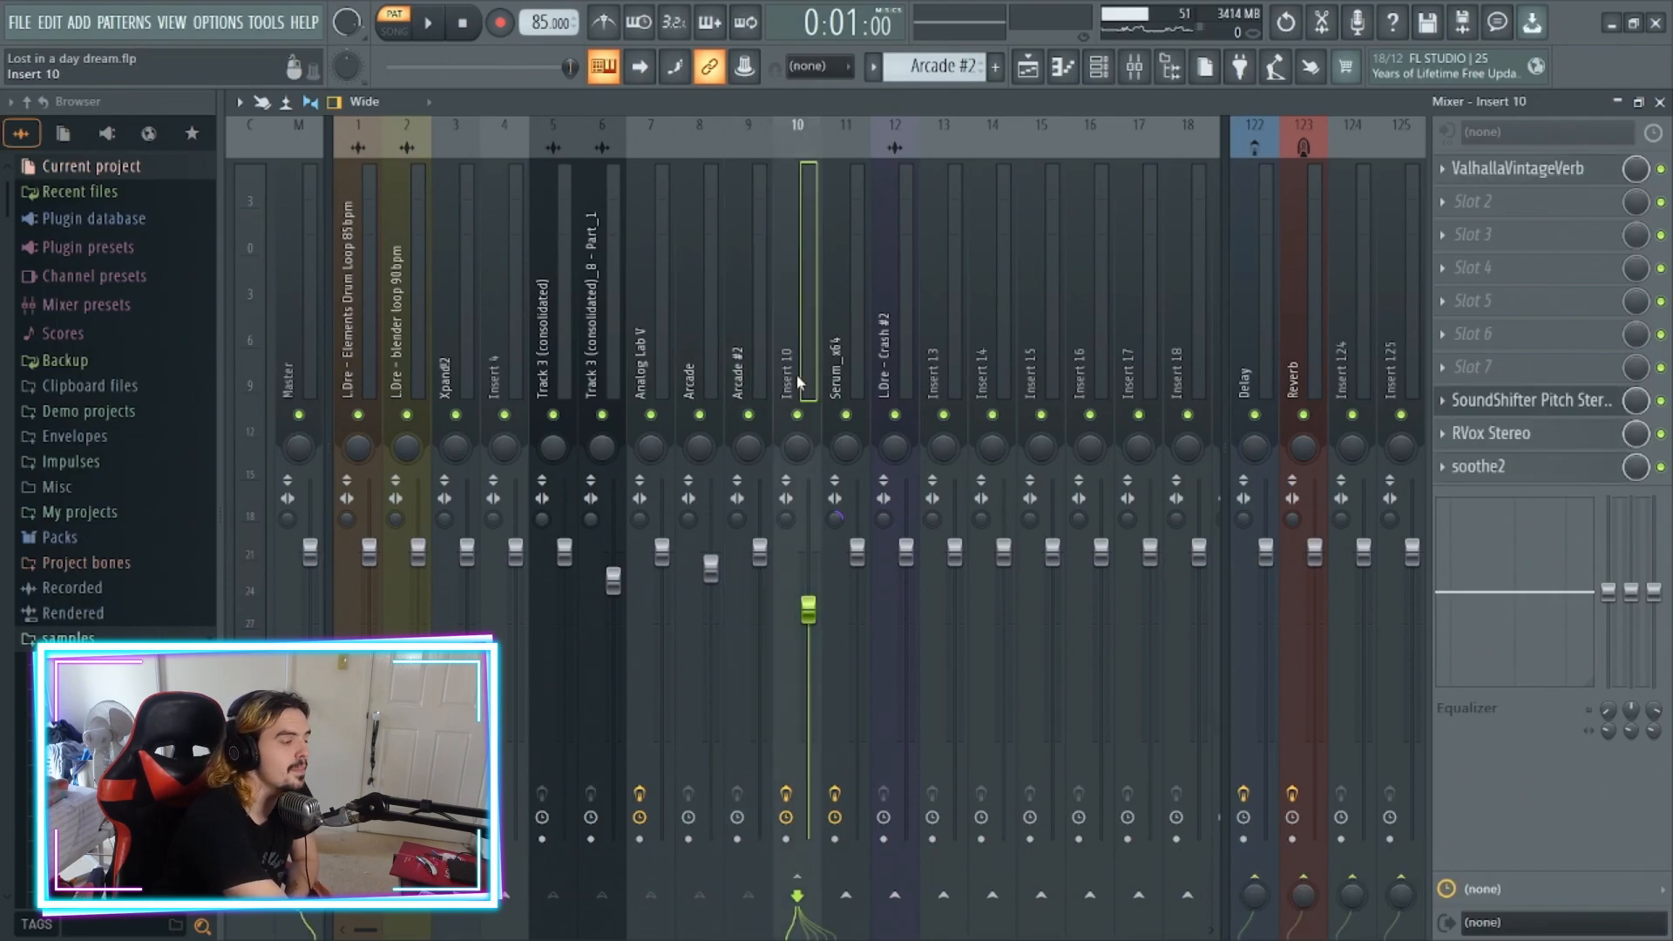
{"action": "left_click", "coordinate": [1551, 176]}
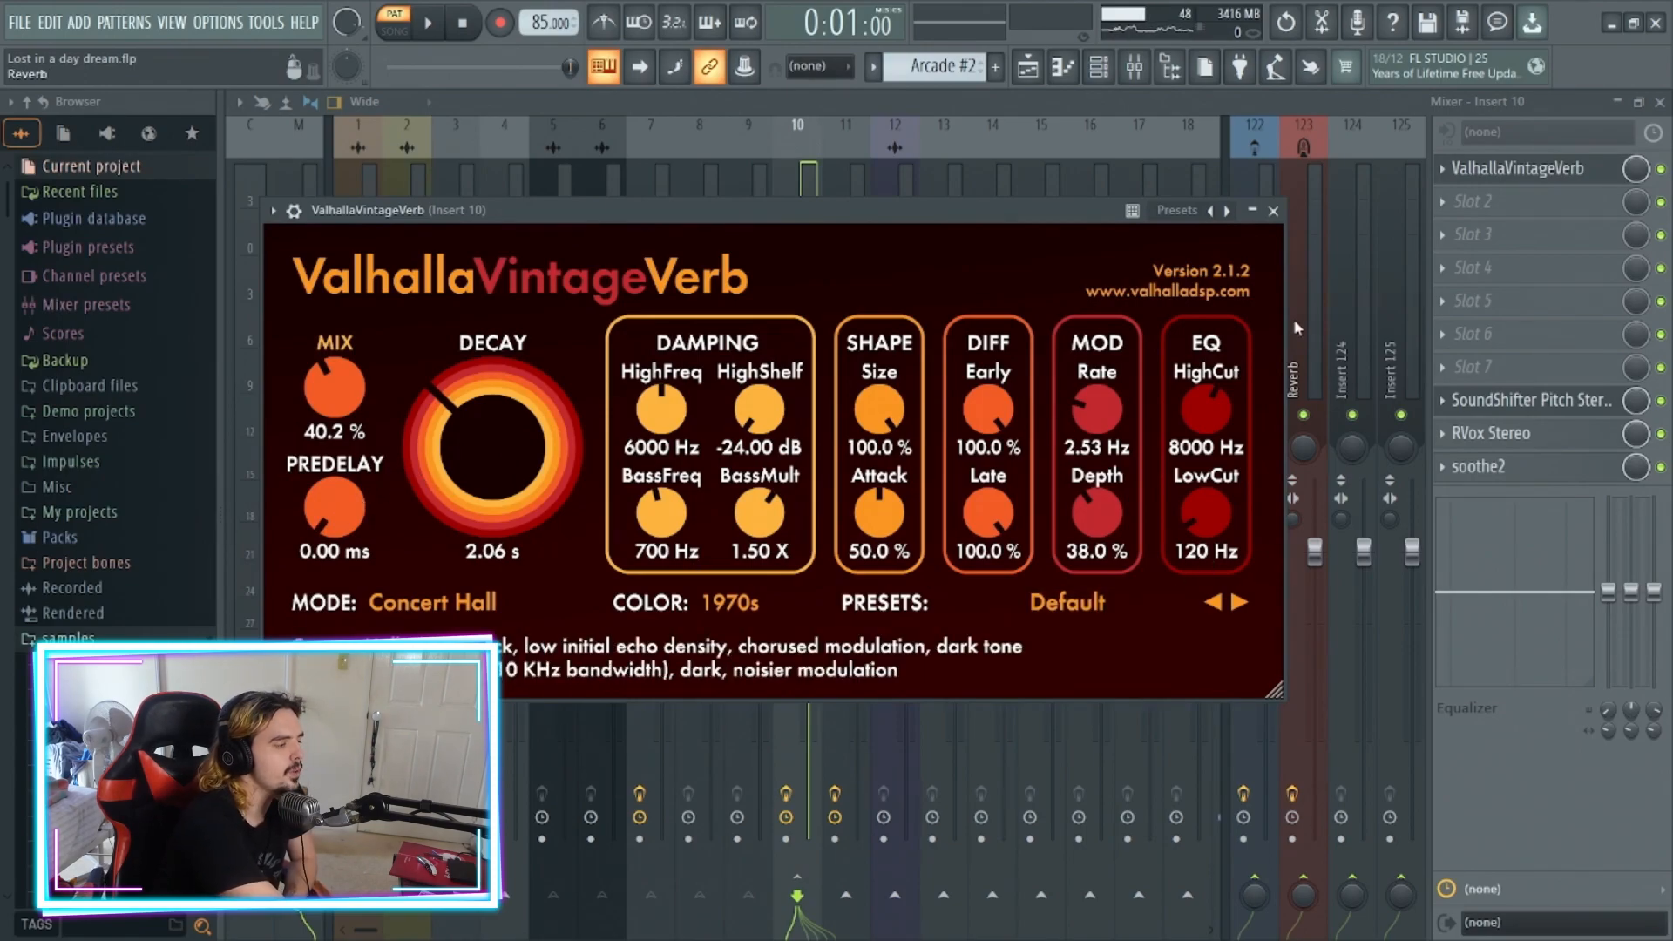
{"action": "left_click", "coordinate": [1273, 210]}
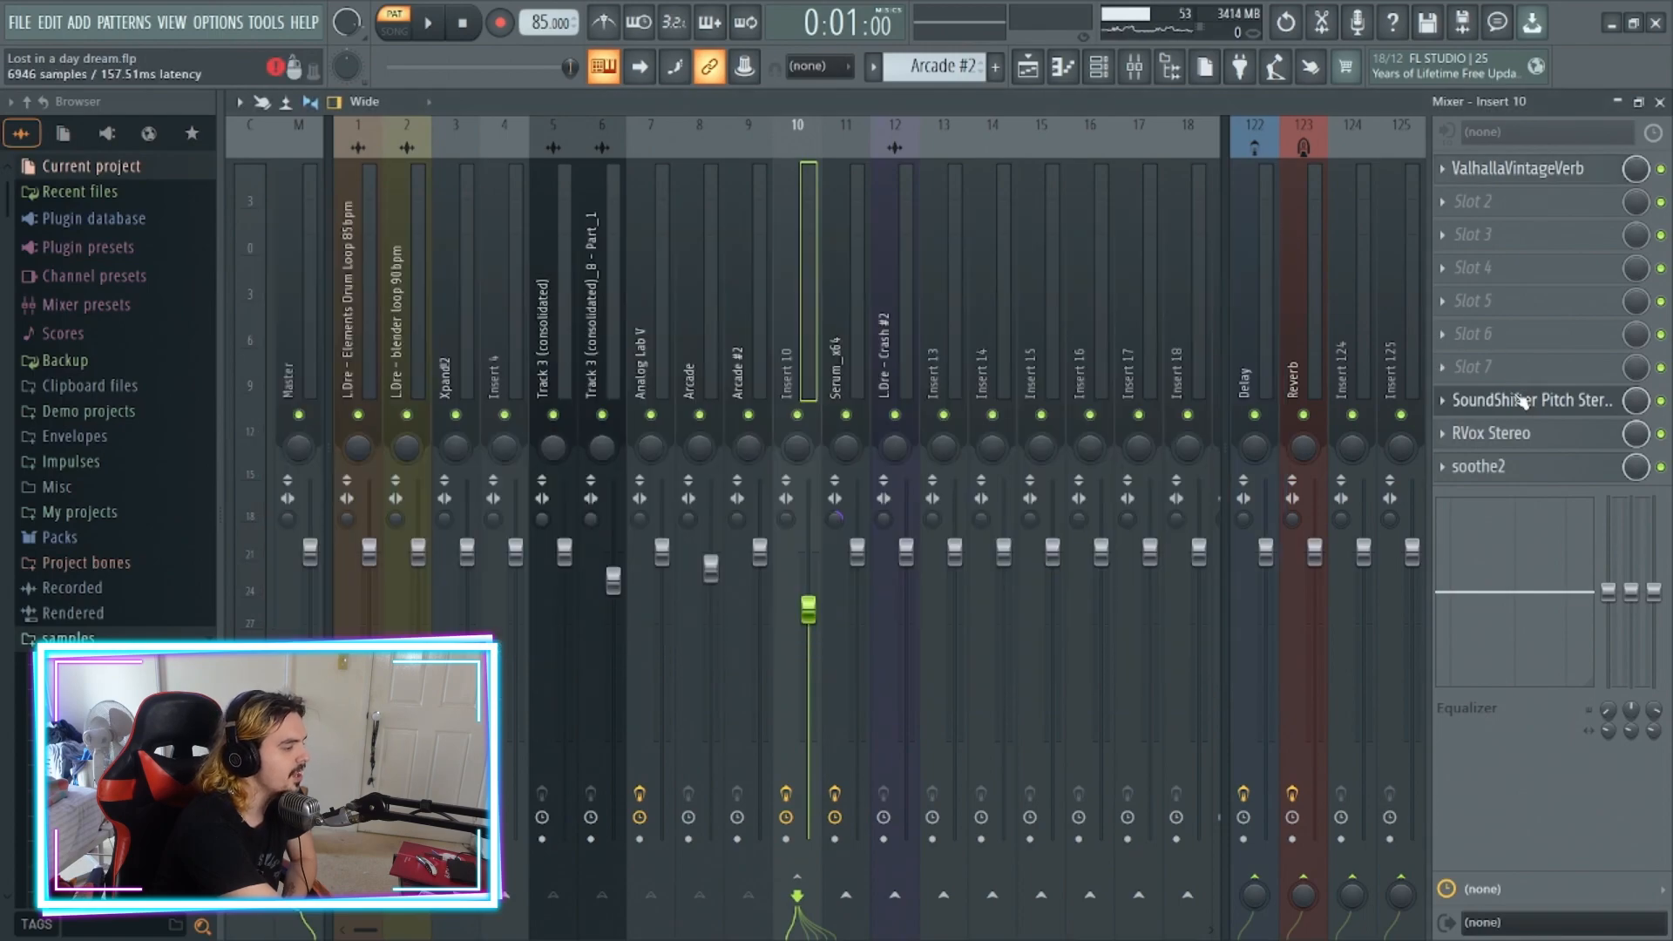
- Check the SoundShifter Pitch, RVox Stereo and soothe2 settings on the Insert 10 track, closing the plugin windows
{"action": "left_click", "coordinate": [1520, 400]}
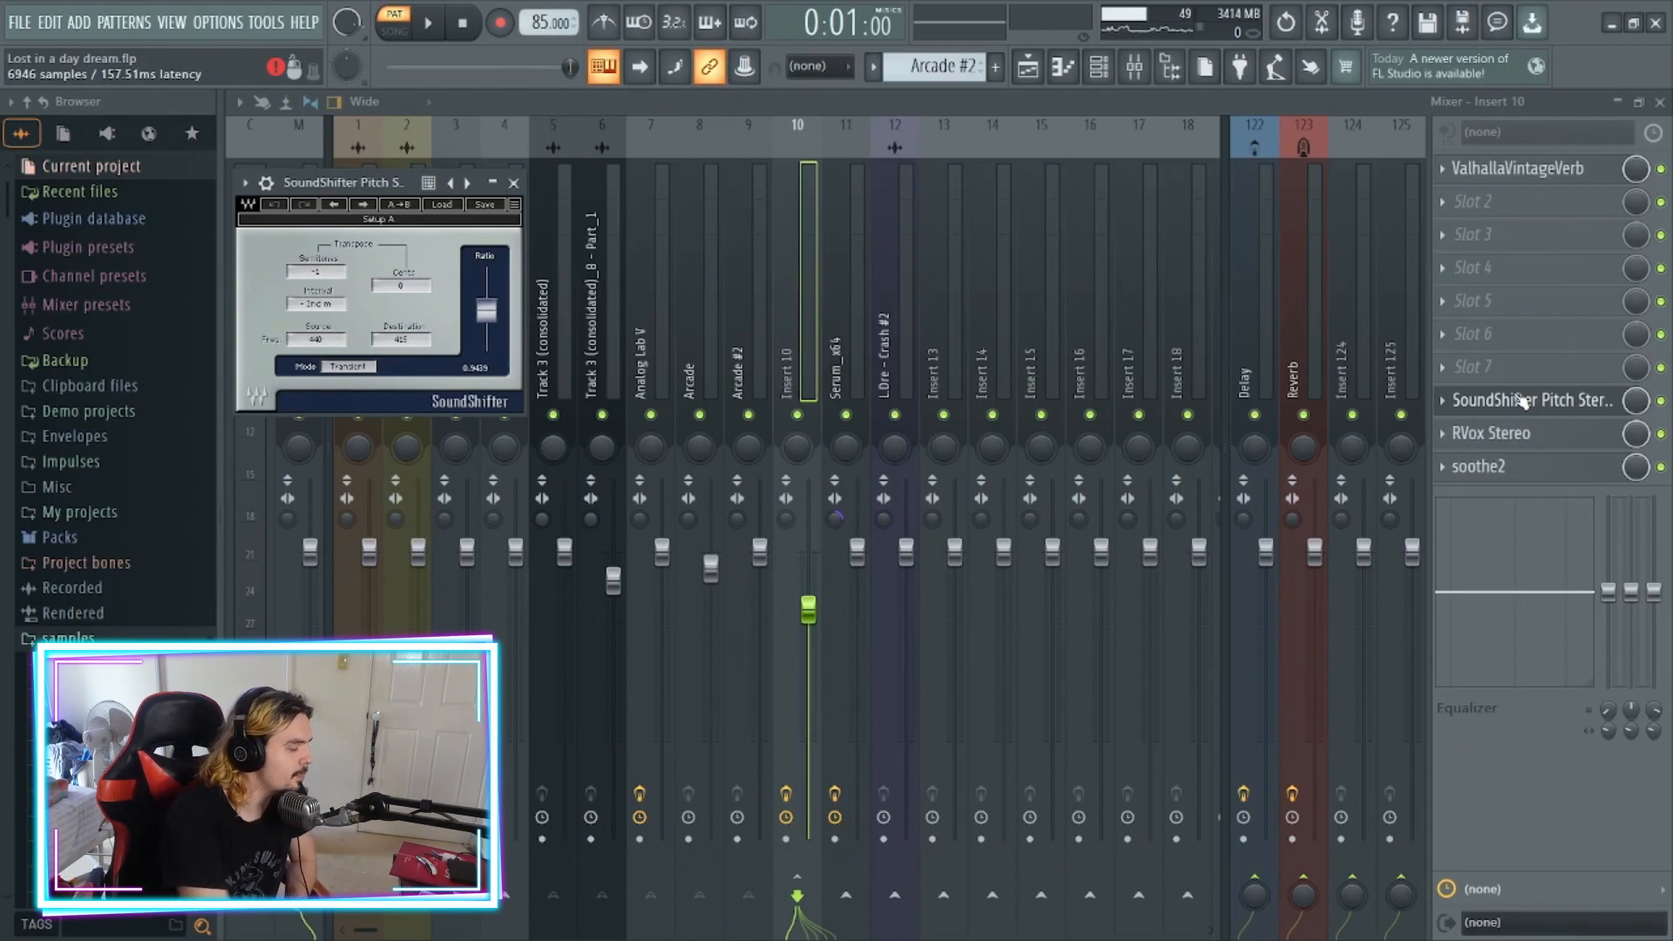
{"action": "left_click", "coordinate": [1516, 433]}
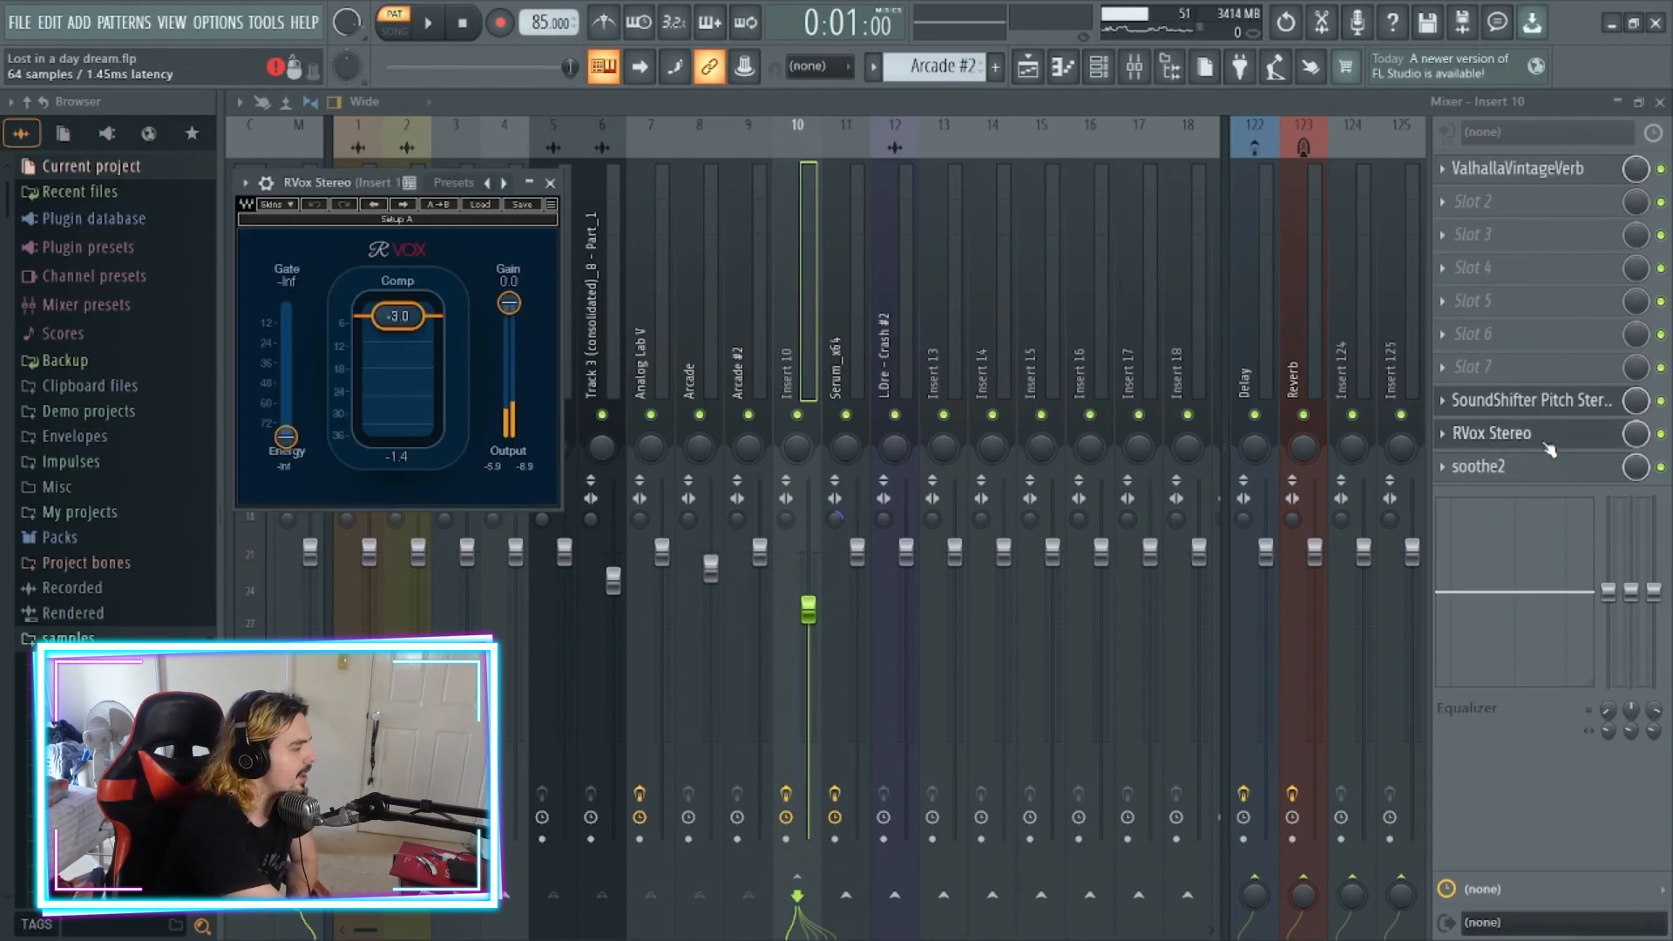
{"action": "left_click", "coordinate": [550, 185]}
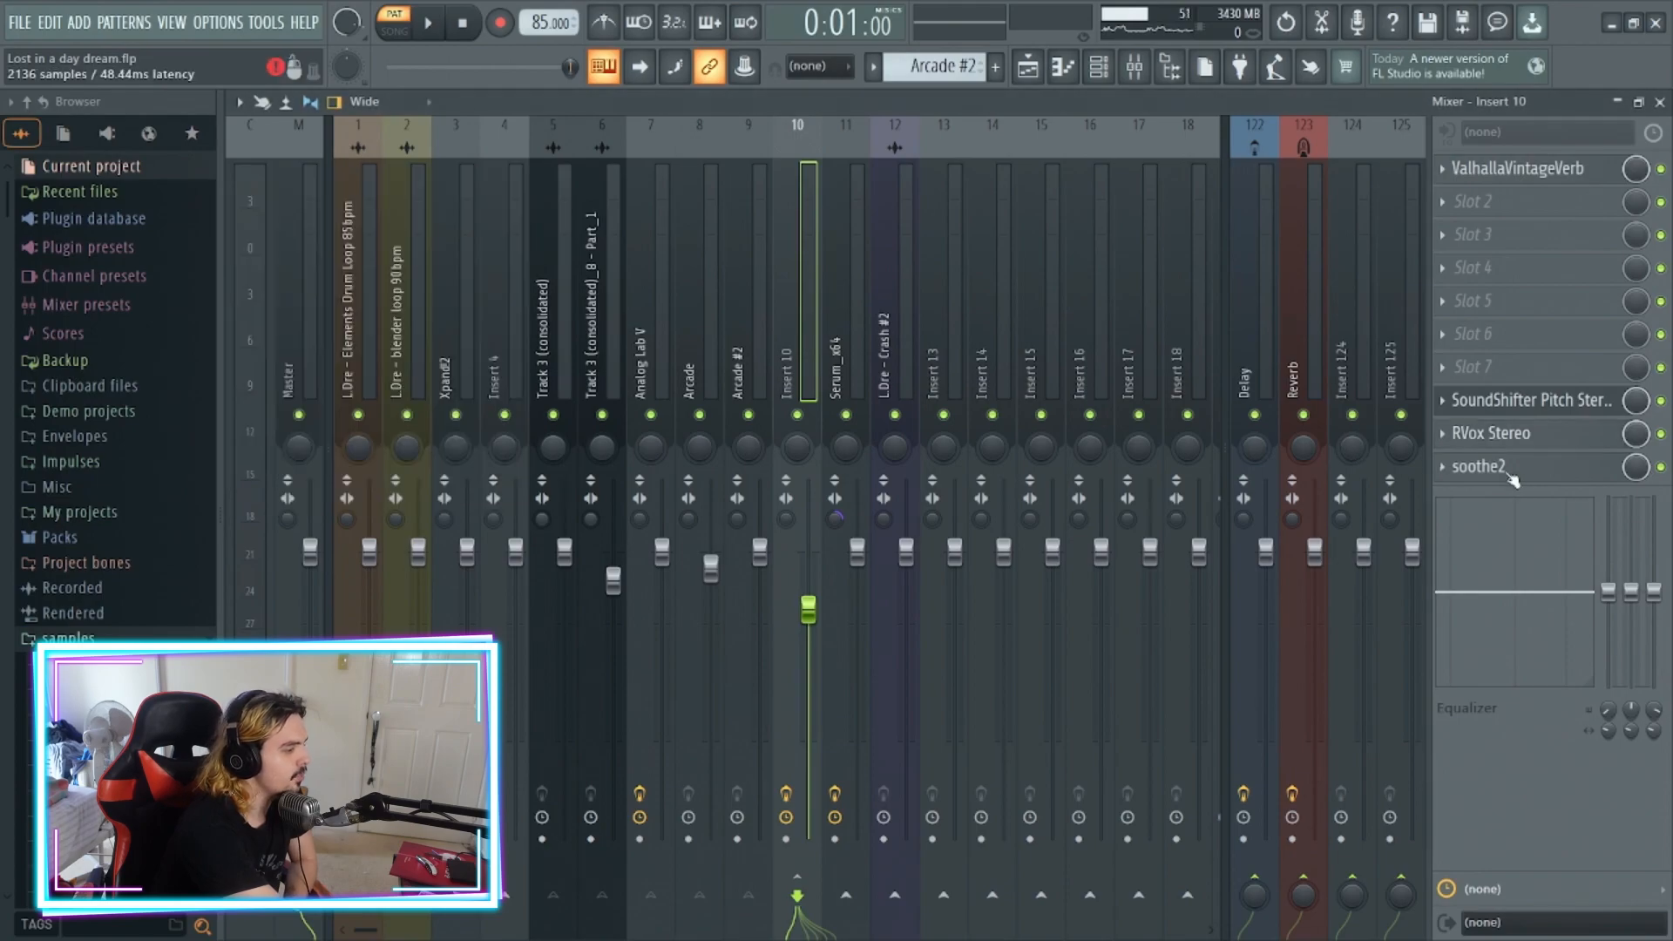
{"action": "left_click", "coordinate": [1501, 471]}
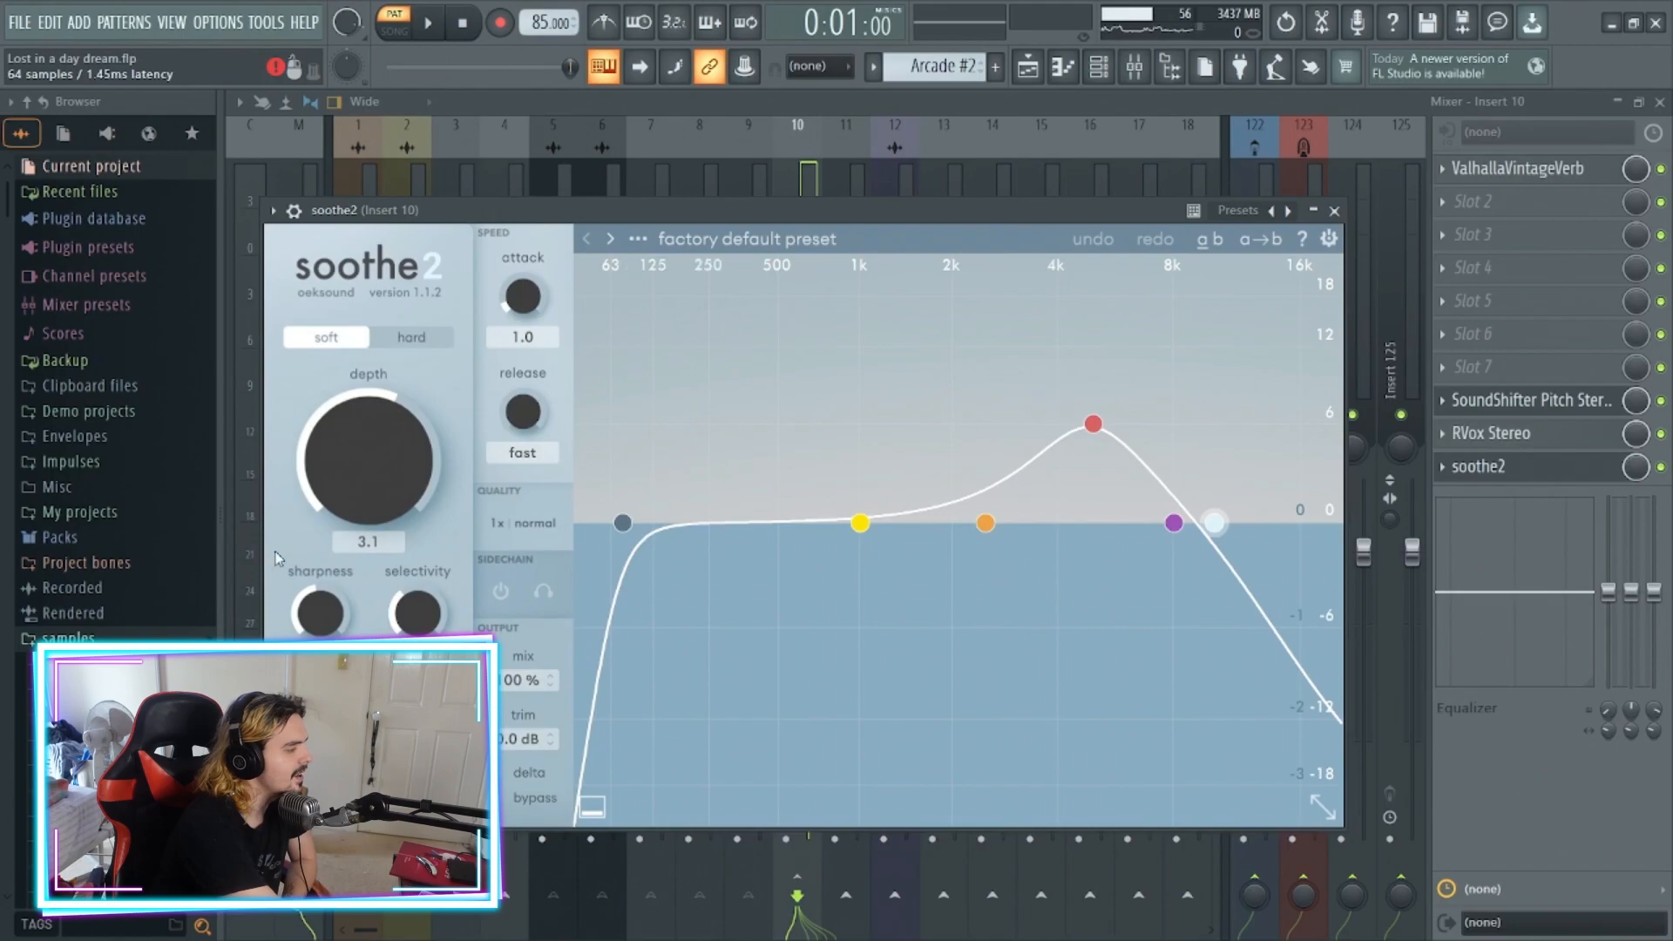
{"action": "left_click", "coordinate": [1334, 211]}
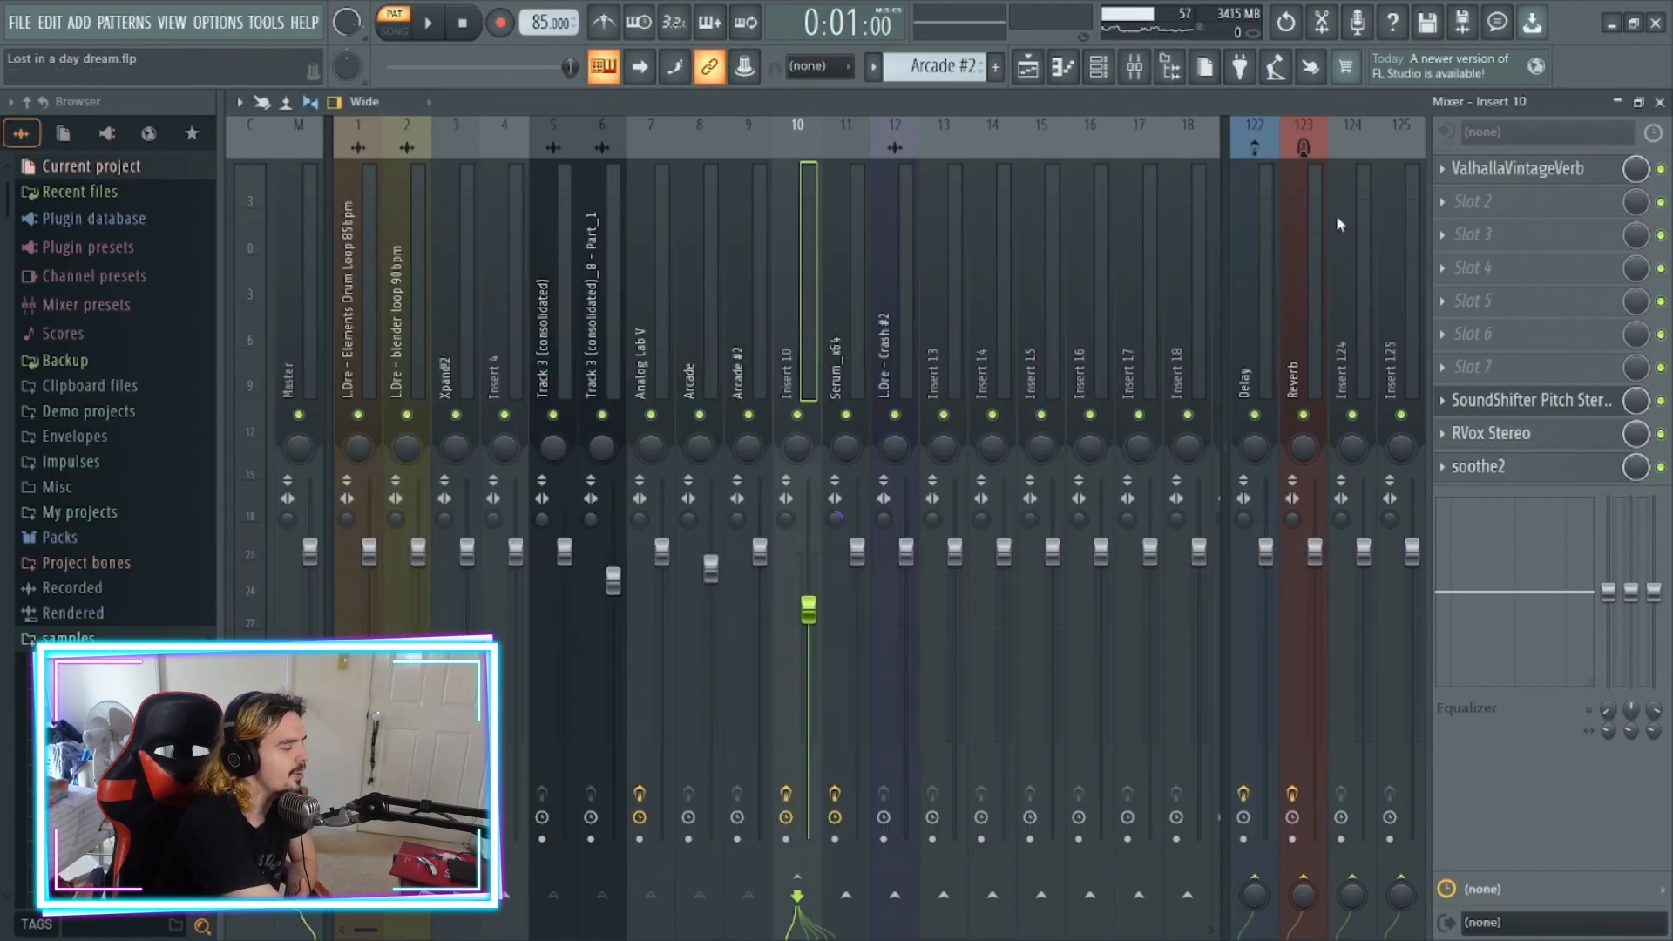
- Show the channel rack, check the preset loaded in the Serum_x64 instrument, and close the plugin window
{"action": "left_click", "coordinate": [1100, 77]}
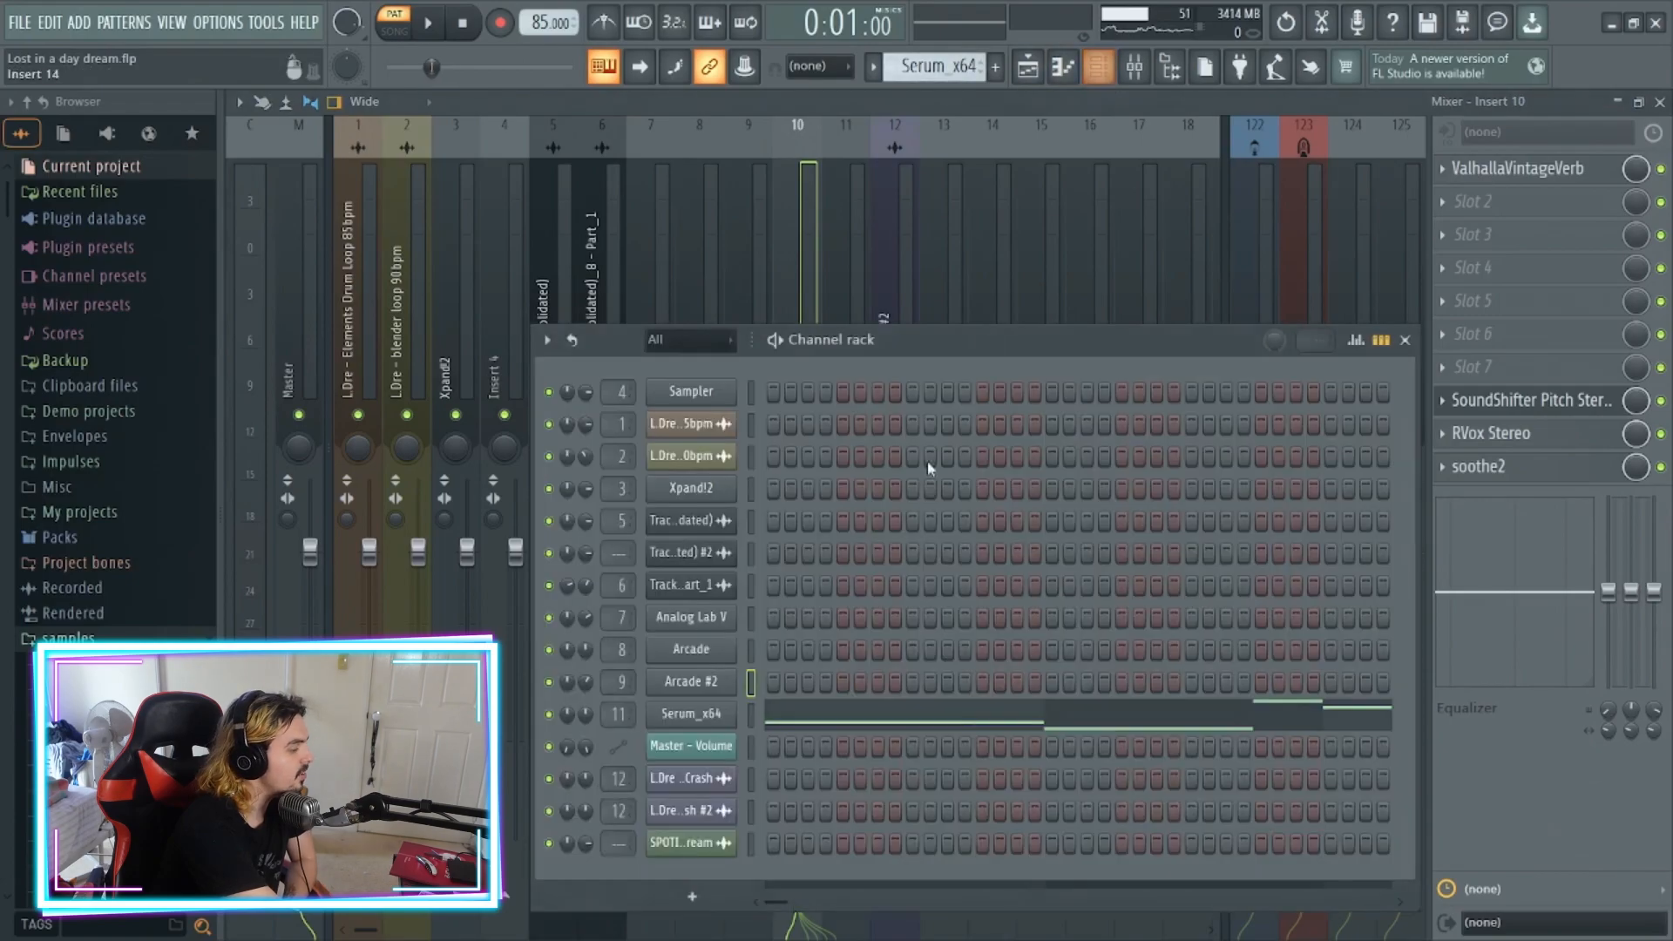
{"action": "left_click", "coordinate": [735, 715]}
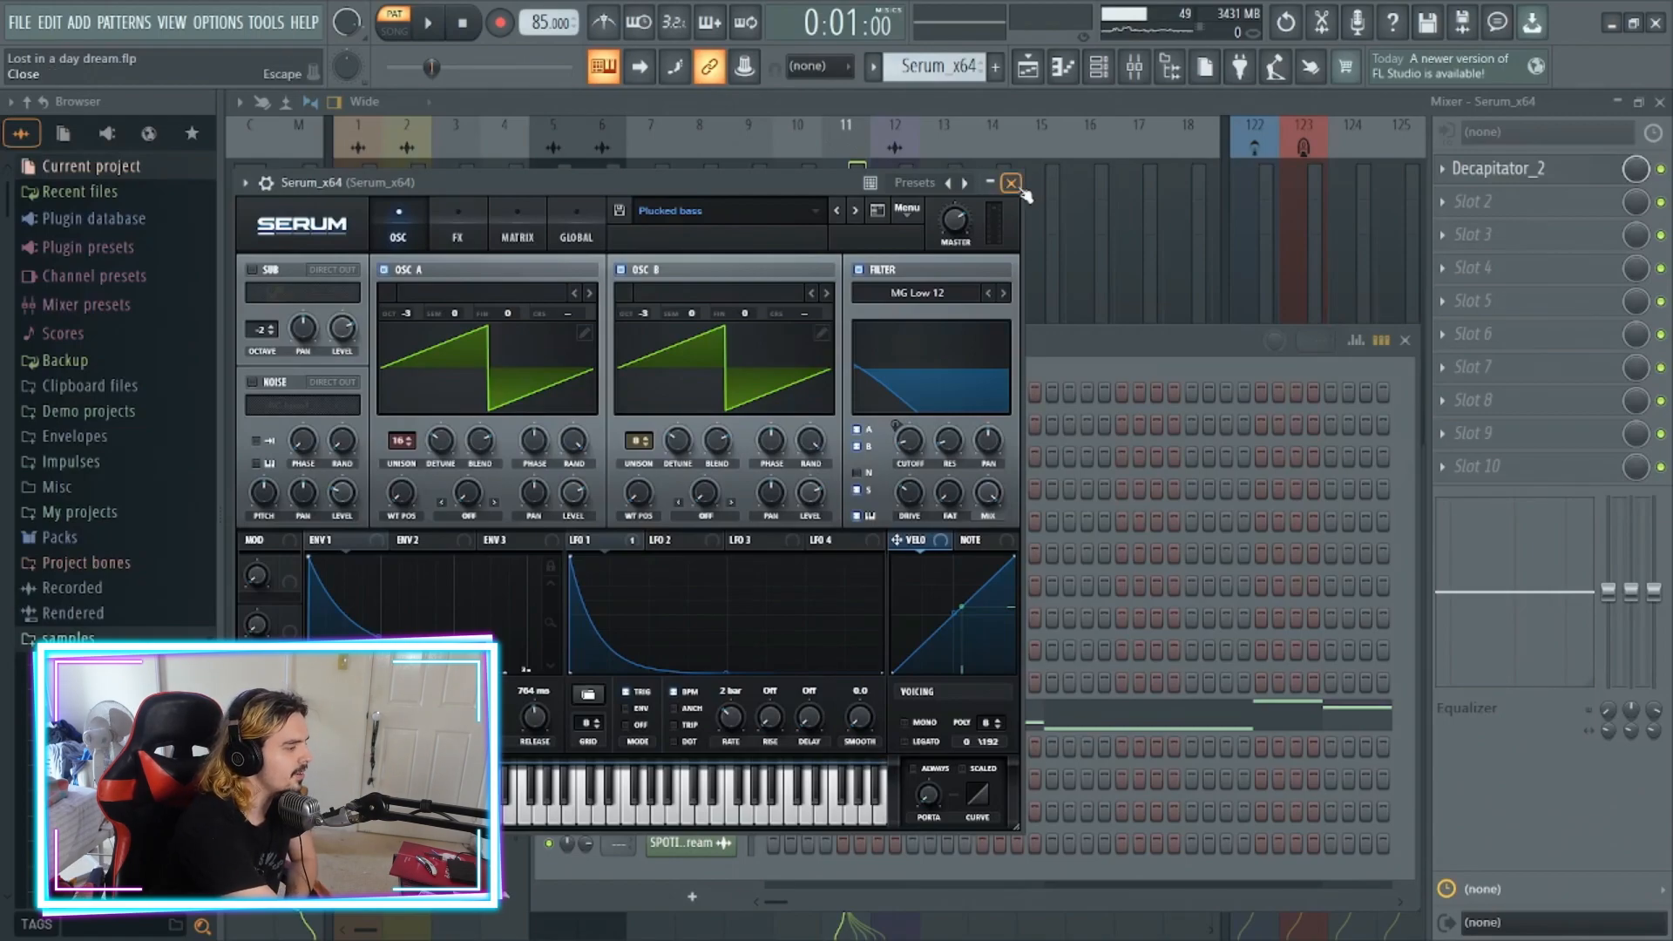
{"action": "left_click", "coordinate": [1012, 183]}
- Open the Serum_x64 pattern's notes in the piano roll, play them back, and pause playback
{"action": "left_click", "coordinate": [976, 727]}
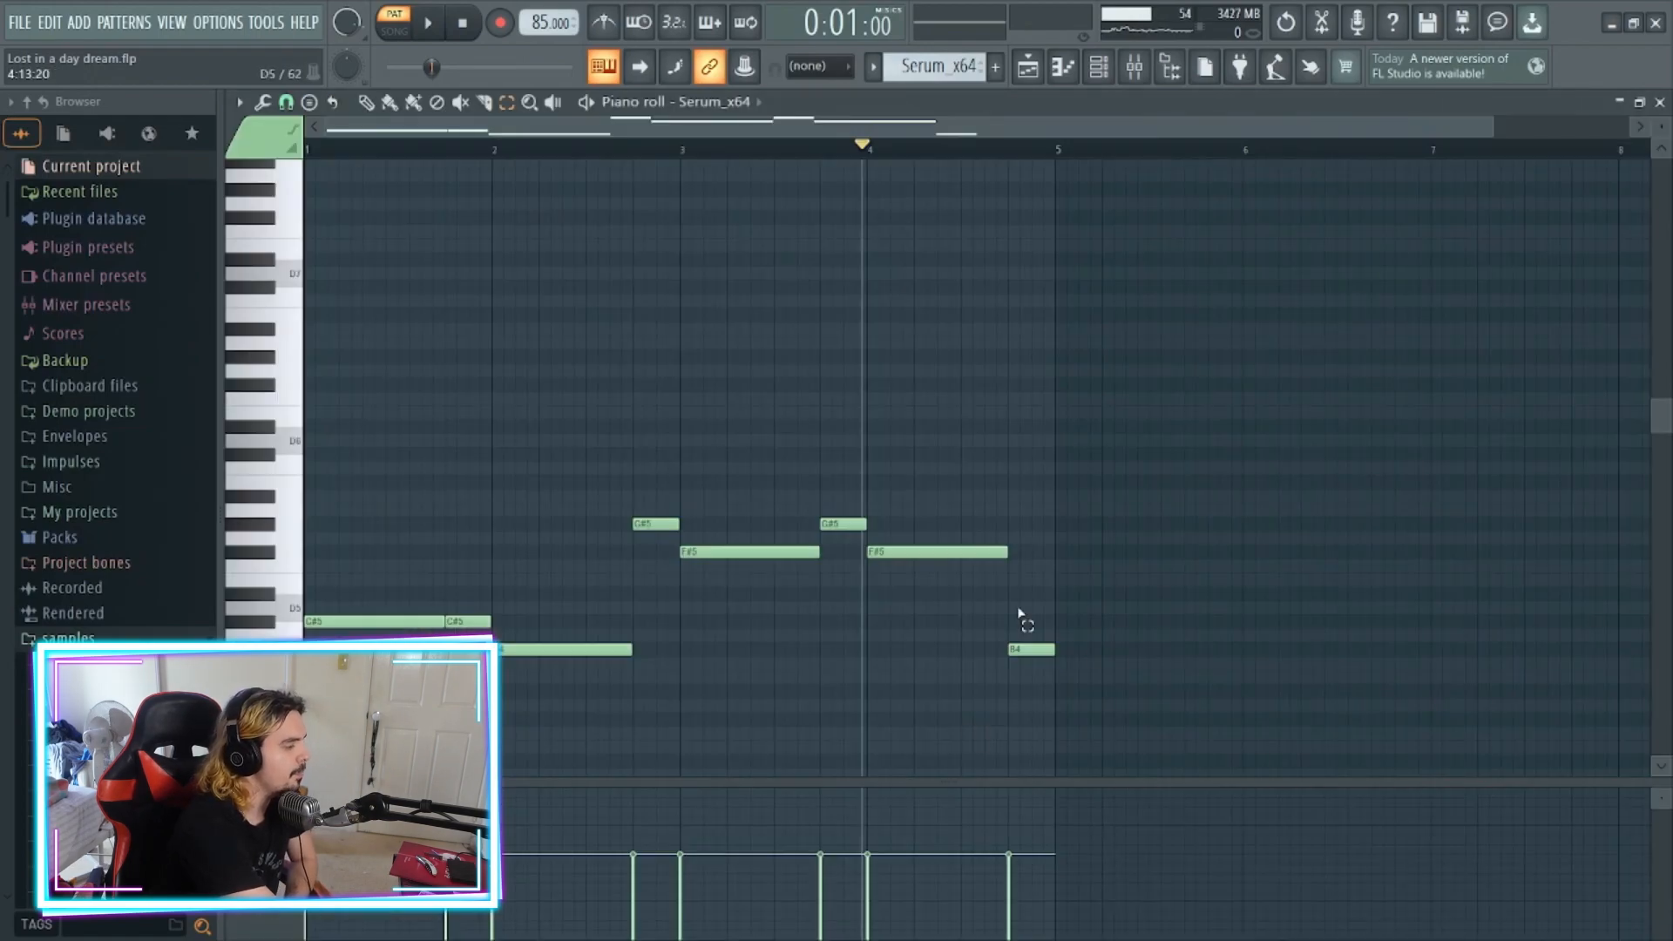
{"action": "left_click", "coordinate": [420, 23]}
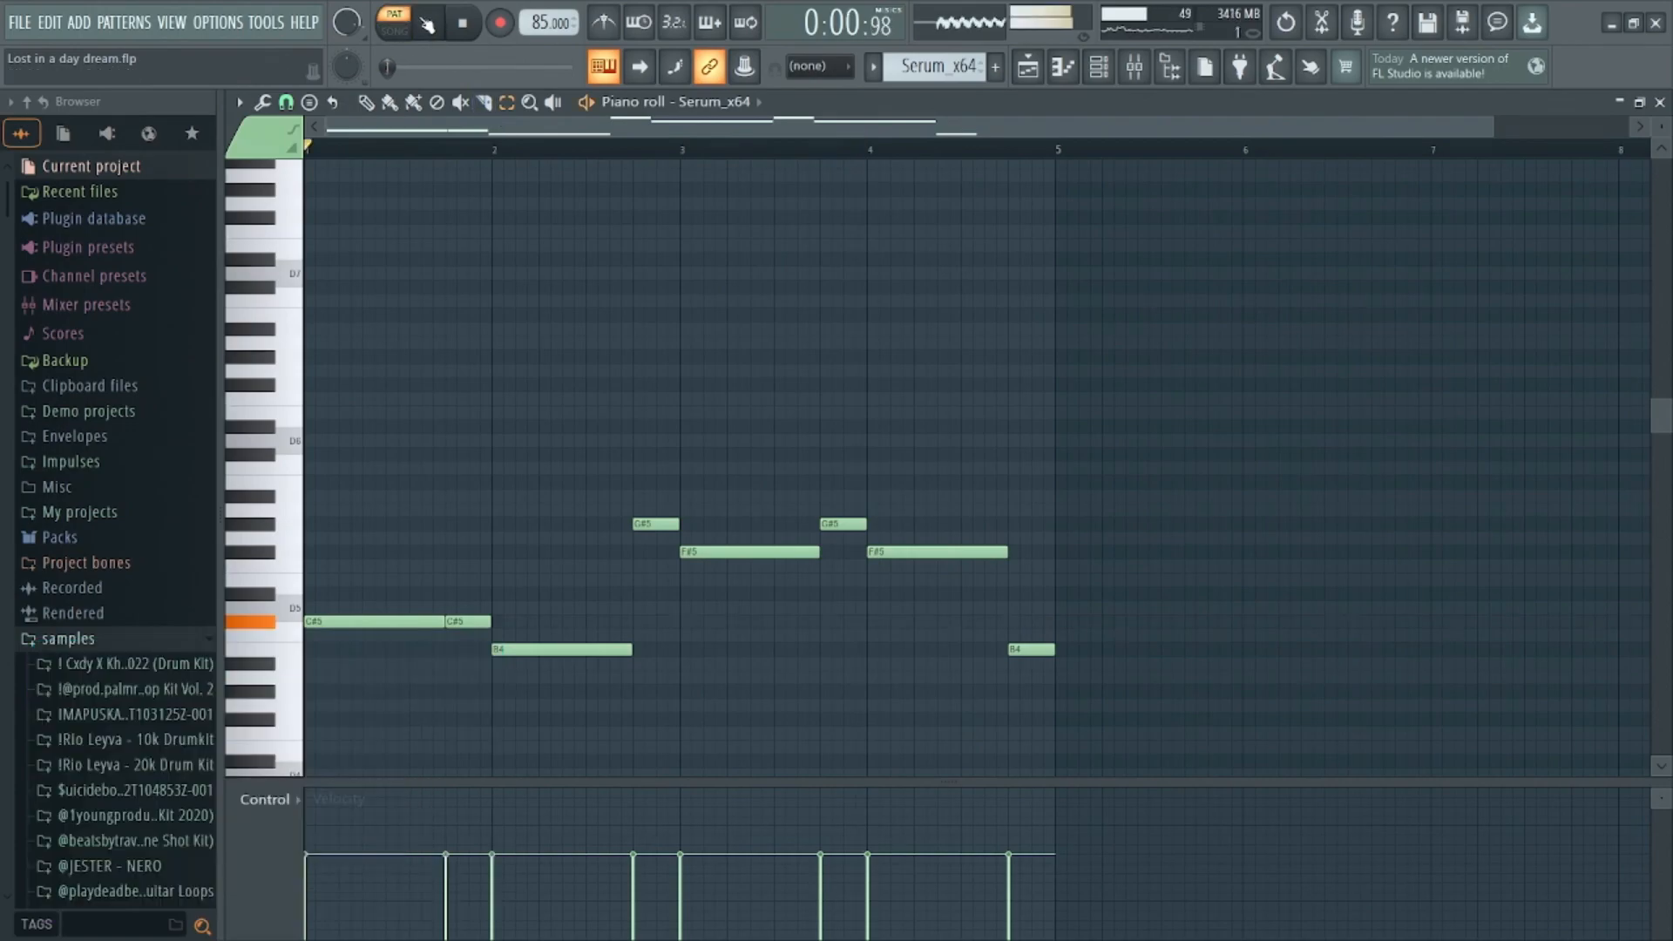
{"action": "left_click", "coordinate": [427, 24]}
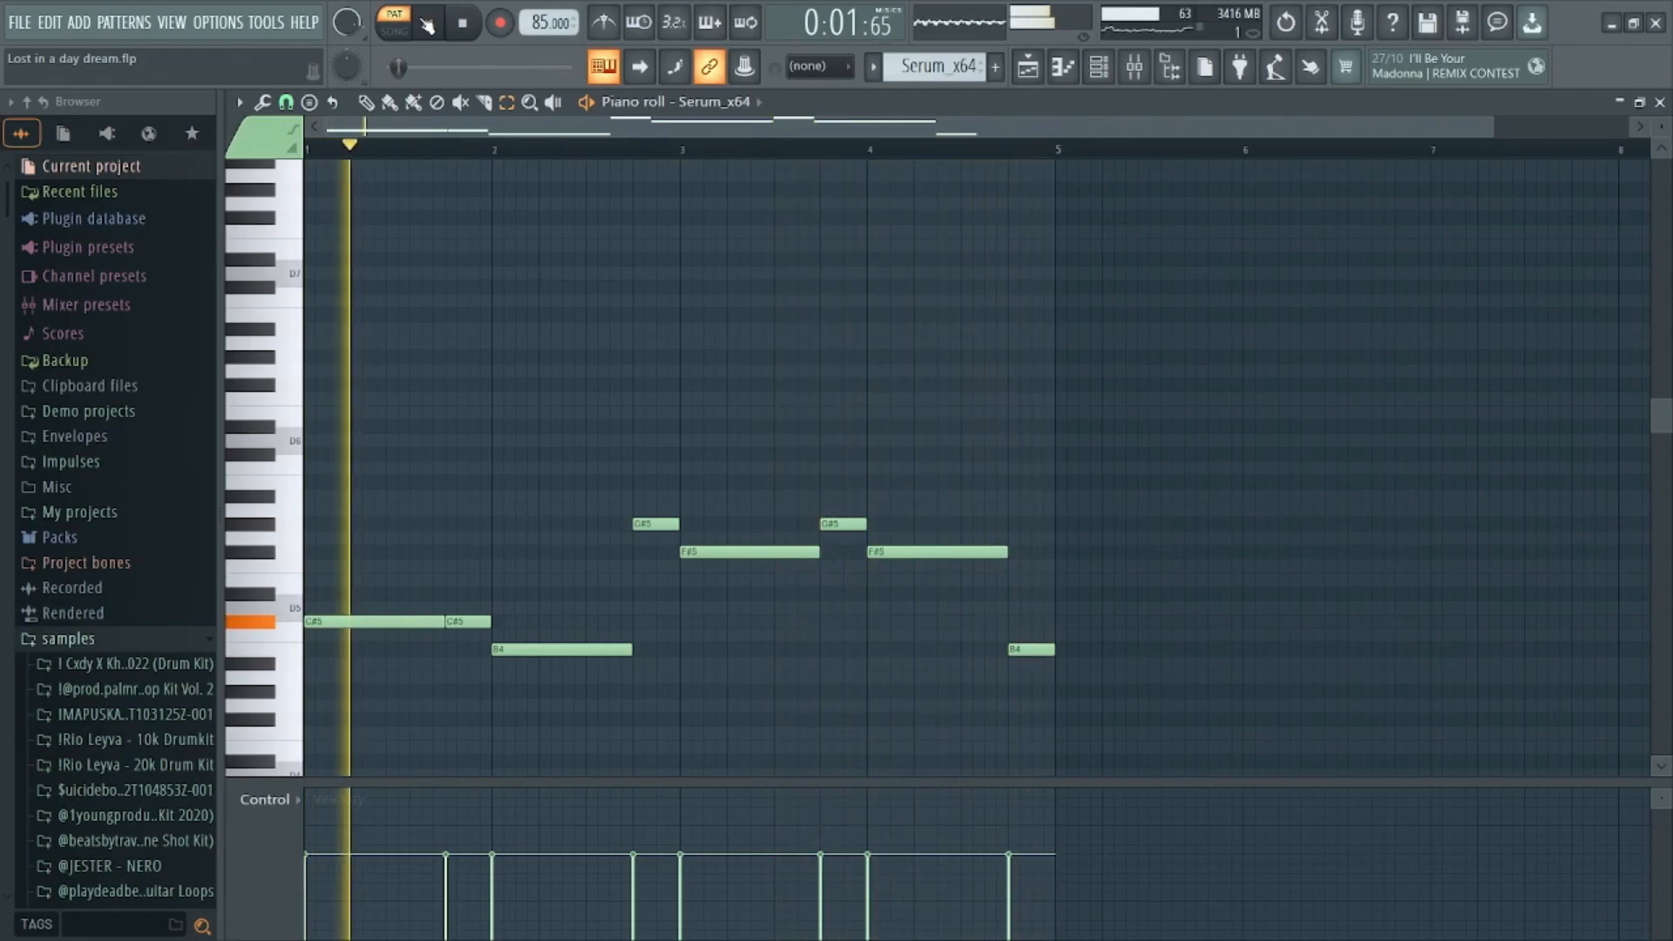
{"action": "left_click", "coordinate": [427, 23]}
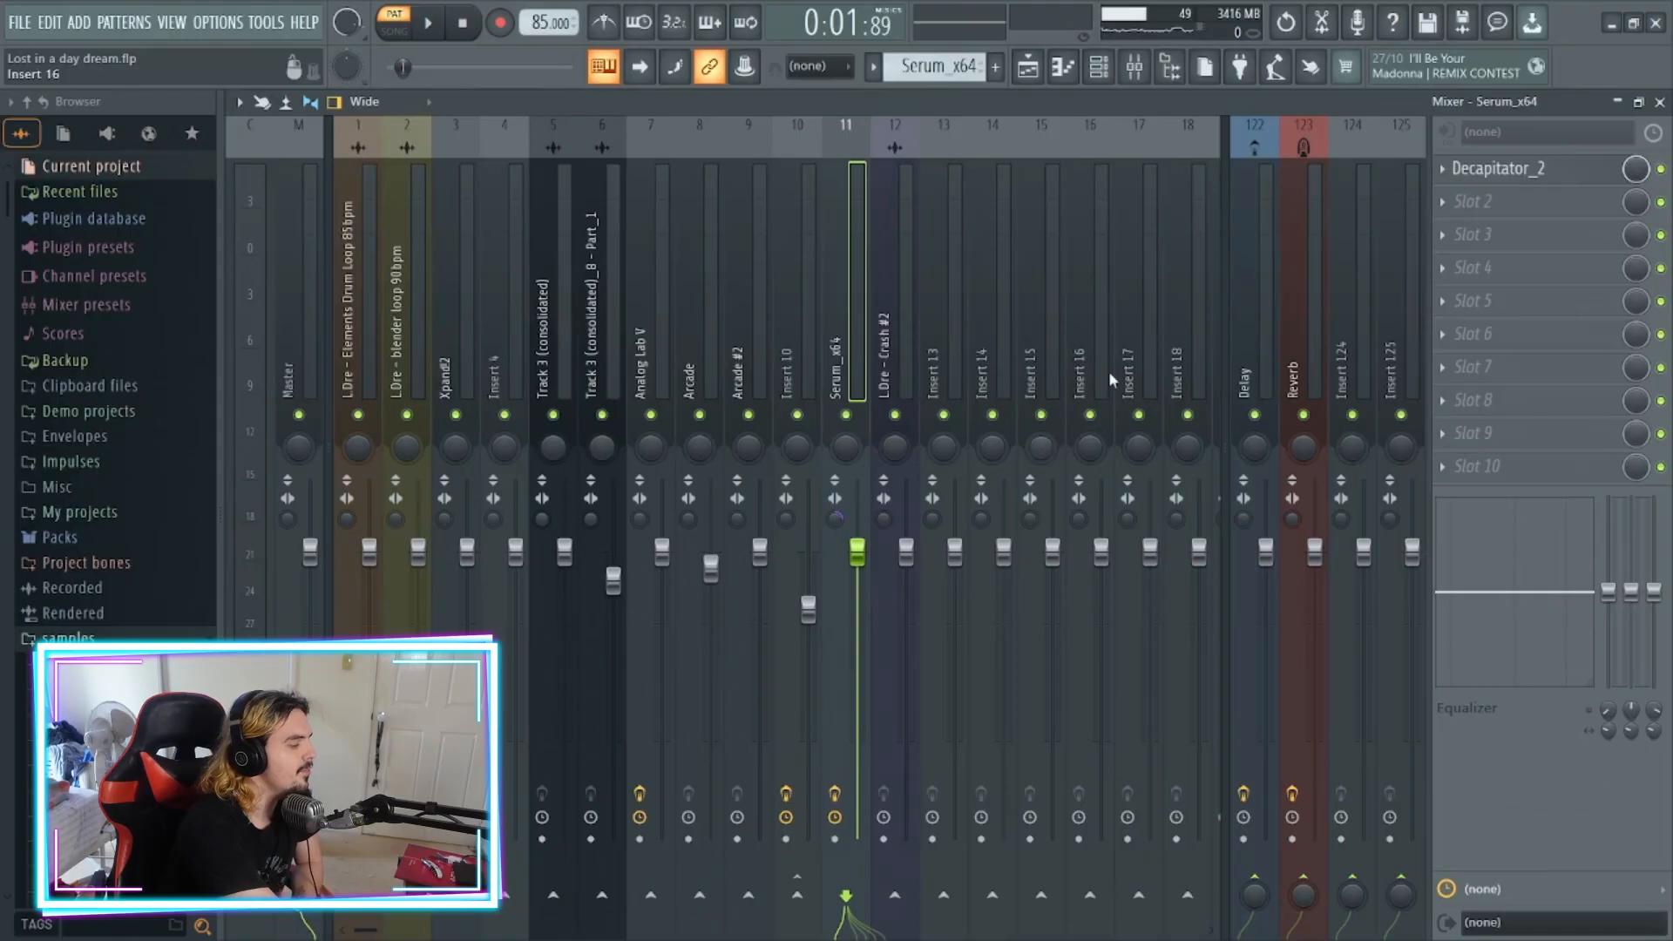
- Check the Decapitator_2 distortion settings on the Serum_x64 mixer track and close the plugin window
{"action": "left_click", "coordinate": [1516, 174]}
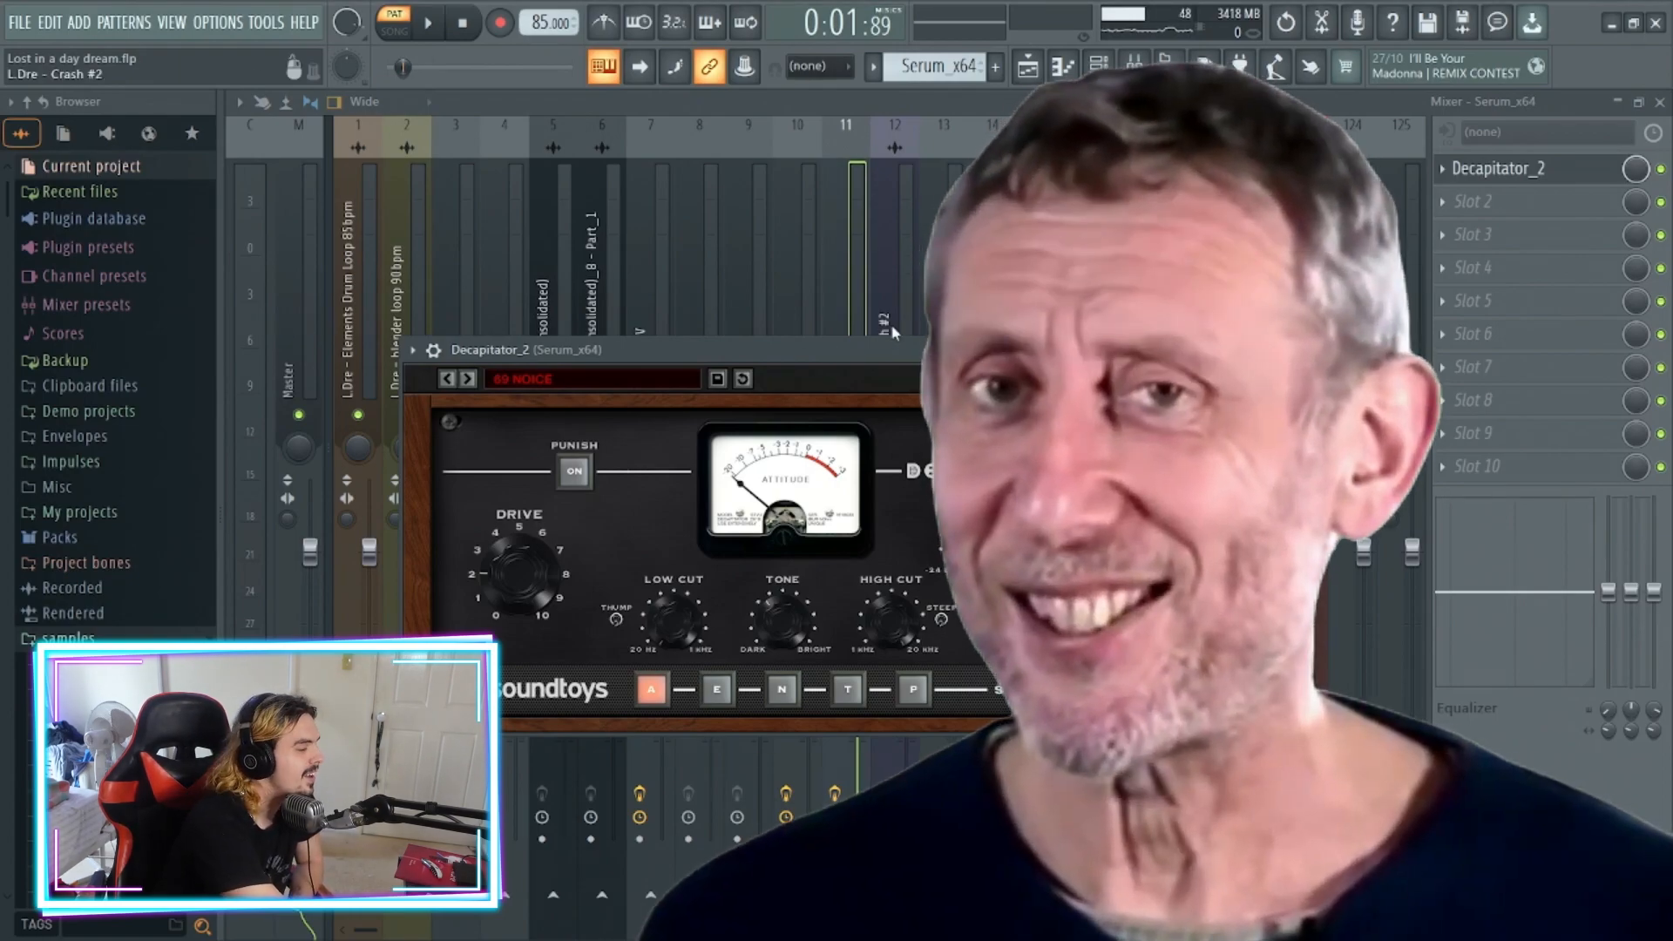
{"action": "left_click", "coordinate": [1152, 350]}
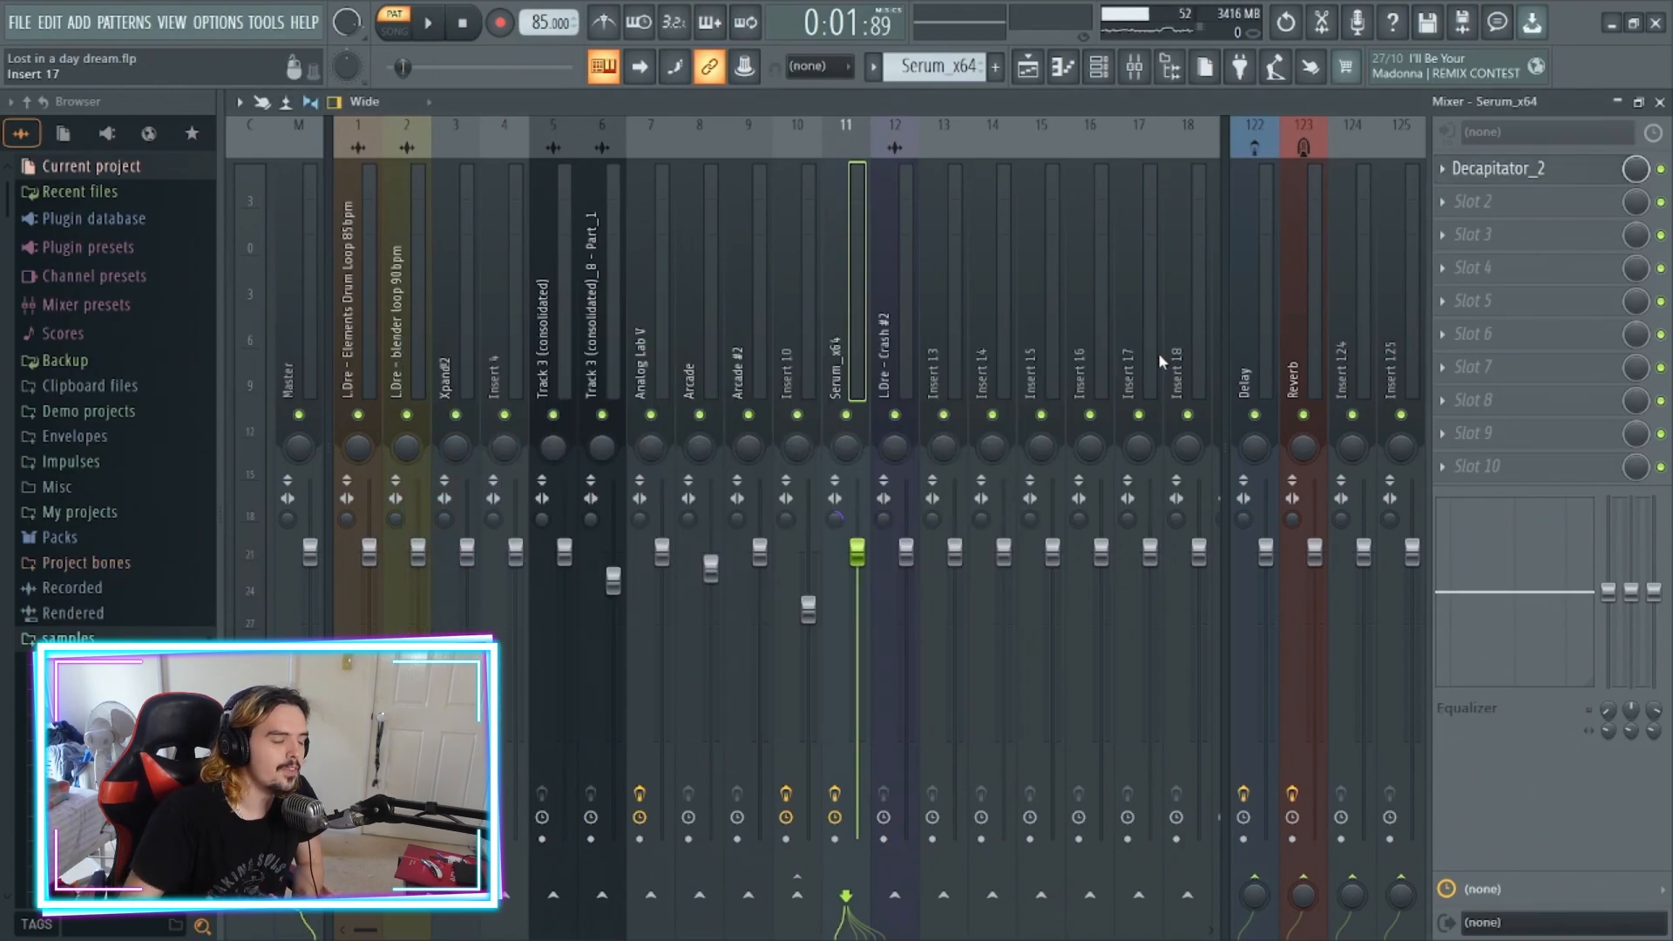
- Return to the playlist and examine the audio clip settings of L.Dre - Crash #2 and L.Dre - Crash
{"action": "left_click", "coordinate": [1028, 67]}
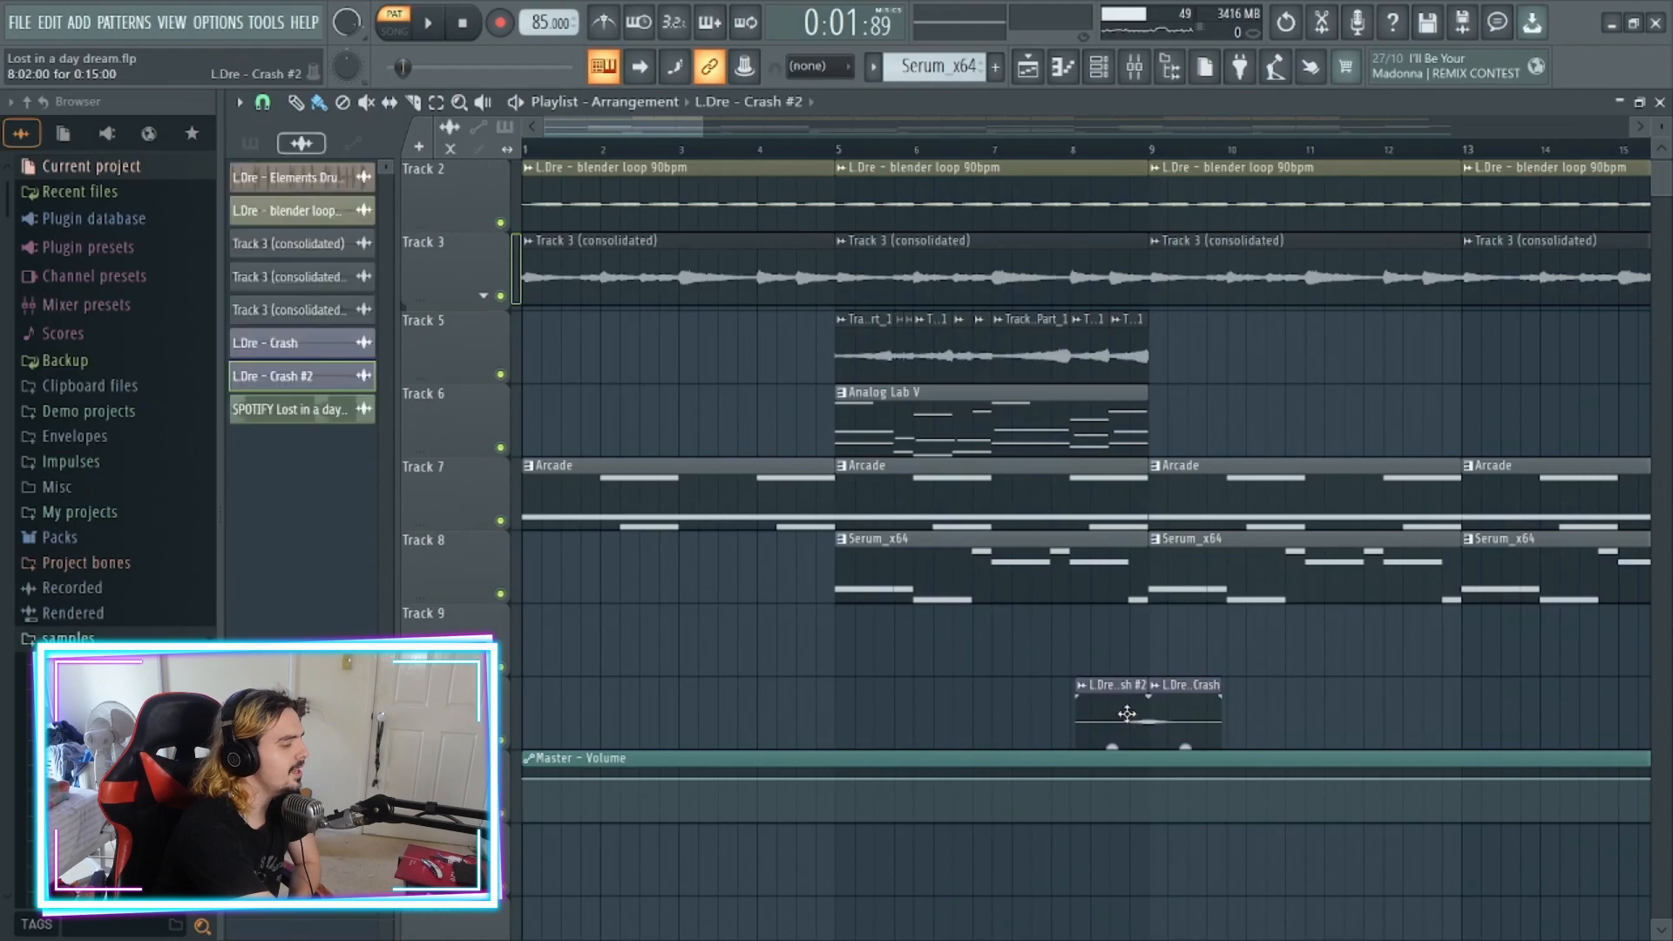
{"action": "double_click", "coordinate": [1127, 714]}
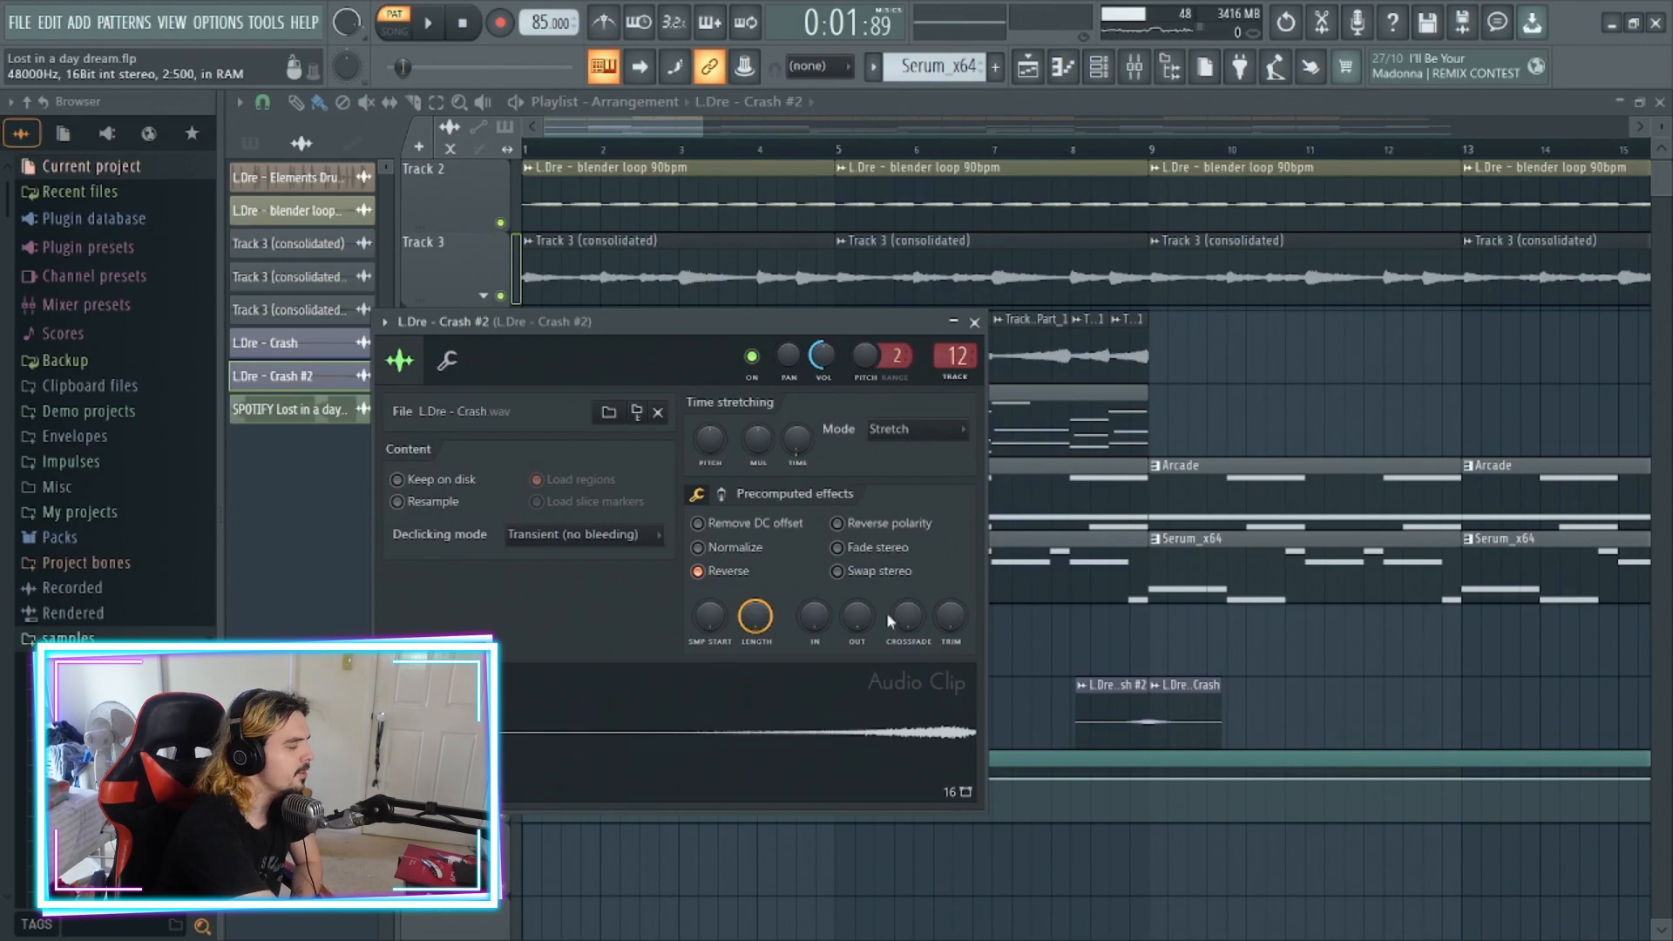
{"action": "left_click", "coordinate": [975, 322]}
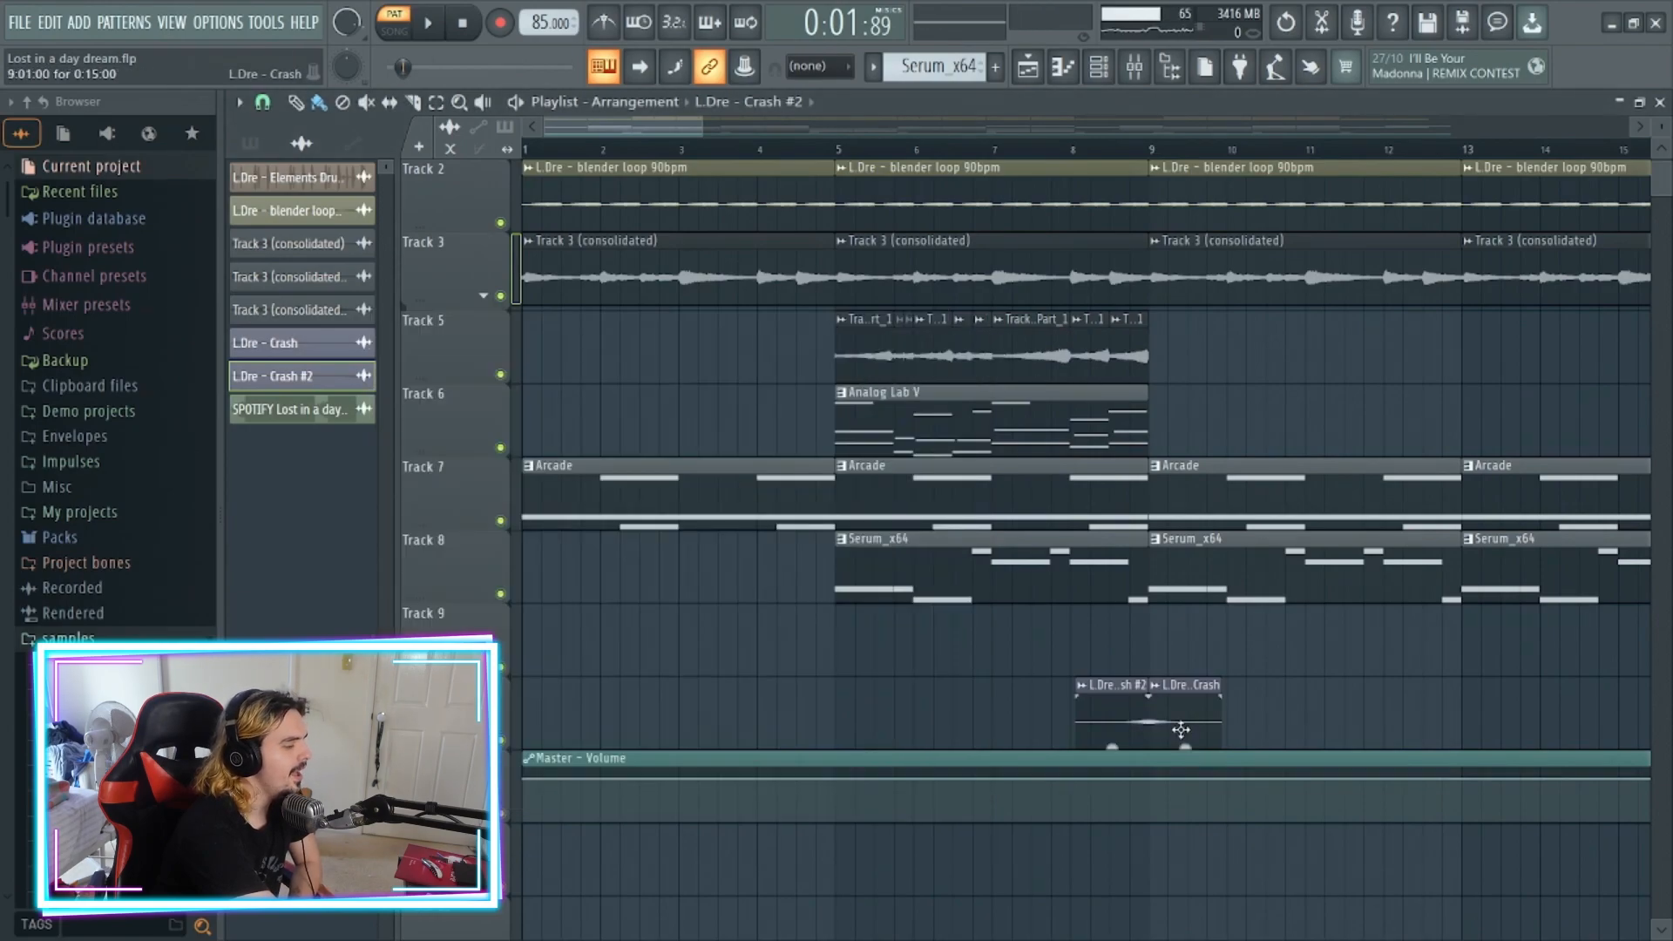
{"action": "double_click", "coordinate": [1181, 730]}
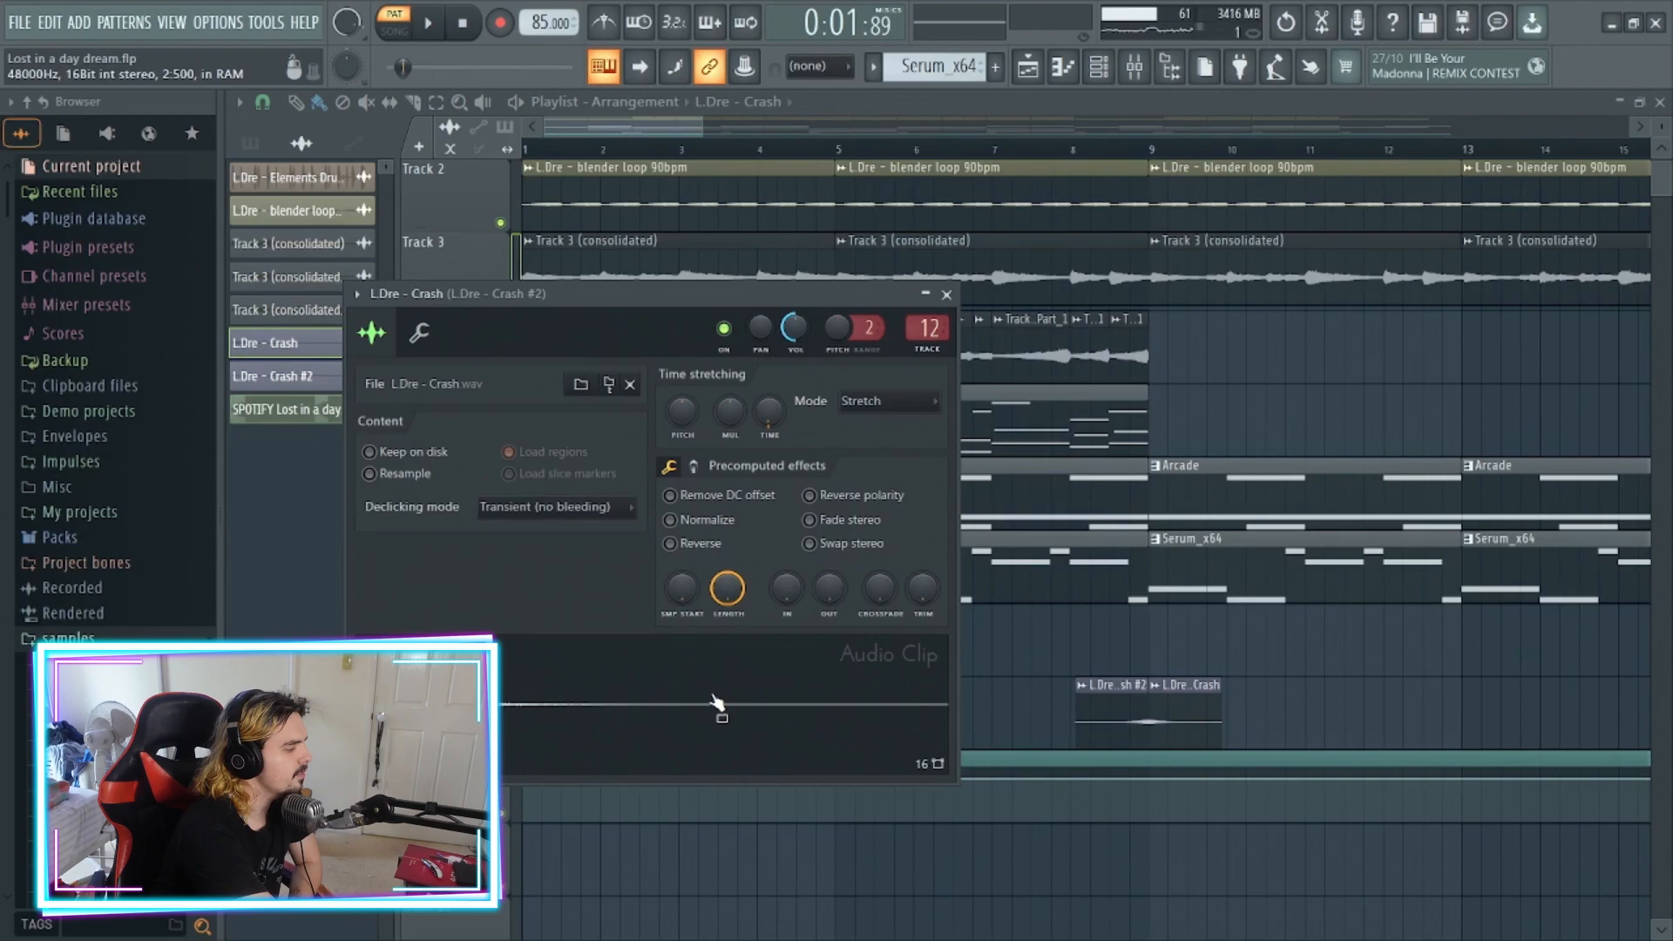